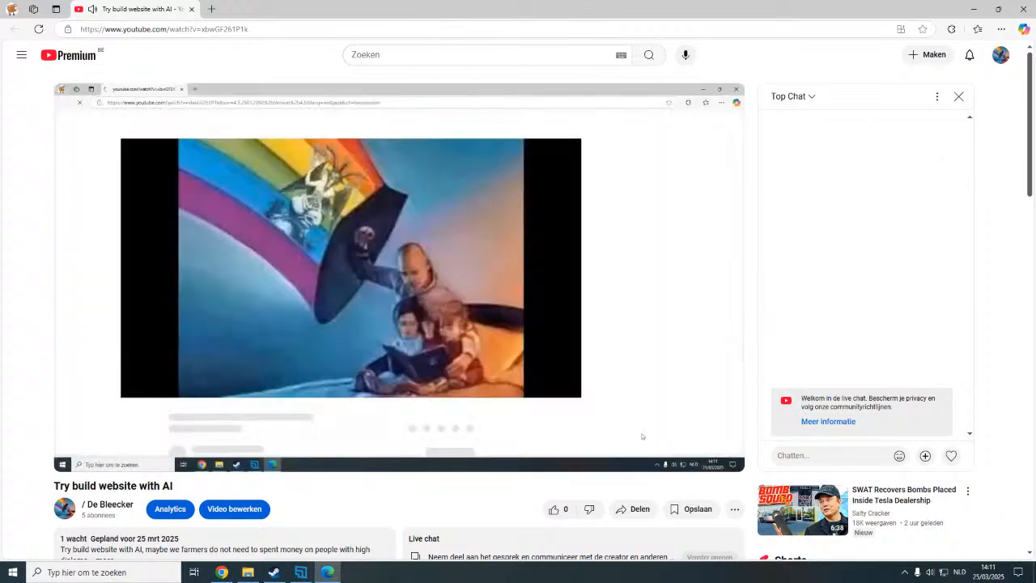
# Raise the system volume to 100.
pyautogui.press('XF86AudioRaiseVolume')
pyautogui.press('XF86AudioRaiseVolume')
pyautogui.press('XF86AudioRaiseVolume')
pyautogui.press('XF86AudioRaiseVolume')
pyautogui.press('XF86AudioRaiseVolume')
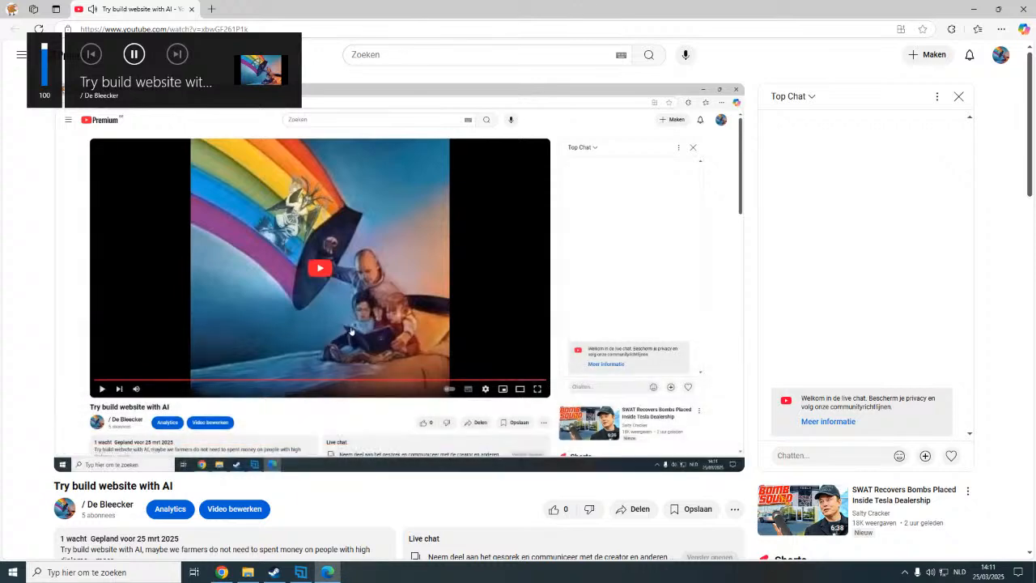
pyautogui.scroll(-2, 257, 475)
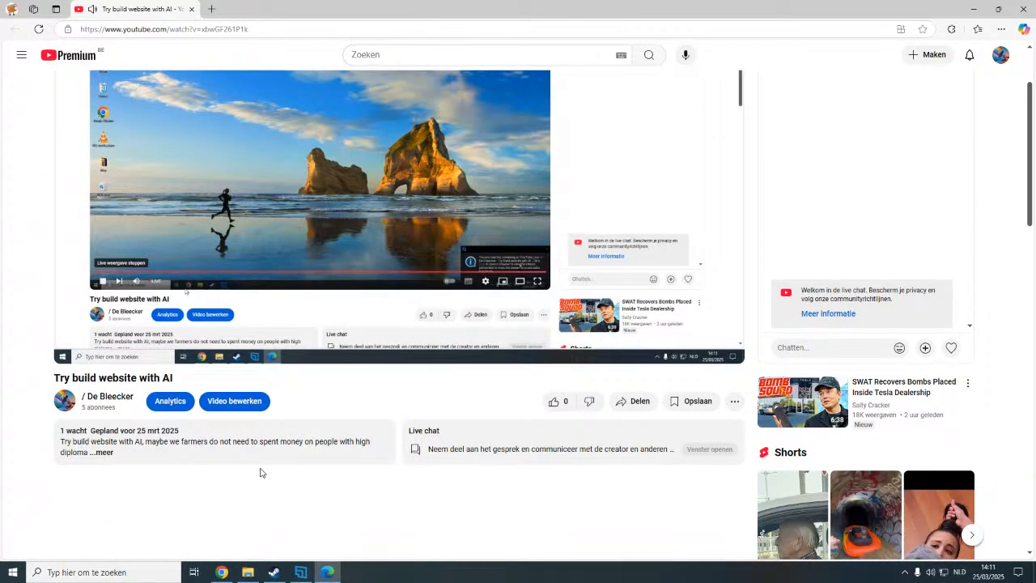
pyautogui.scroll(-3, 260, 473)
pyautogui.scroll(-3, 260, 472)
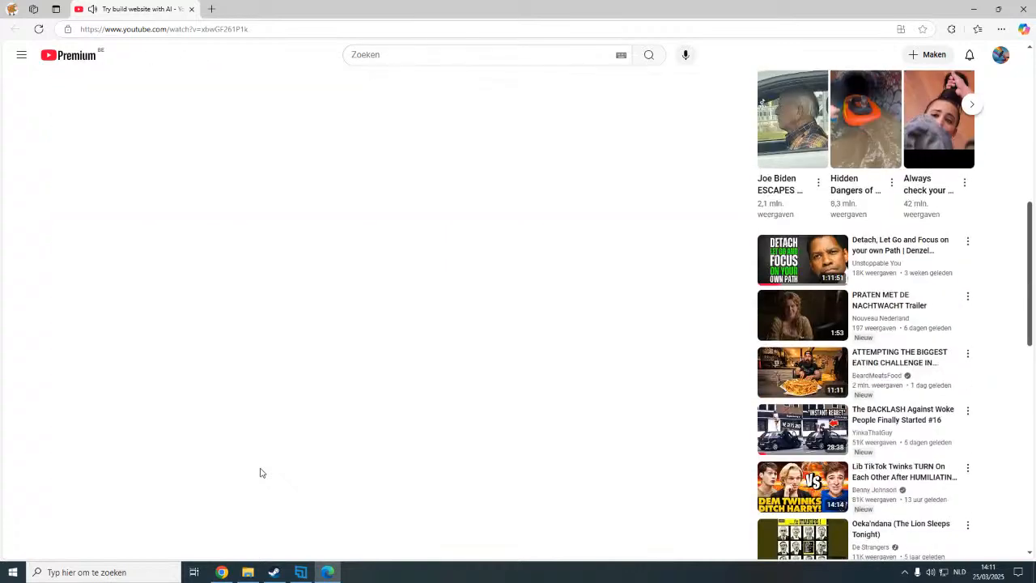
pyautogui.scroll(7, 260, 472)
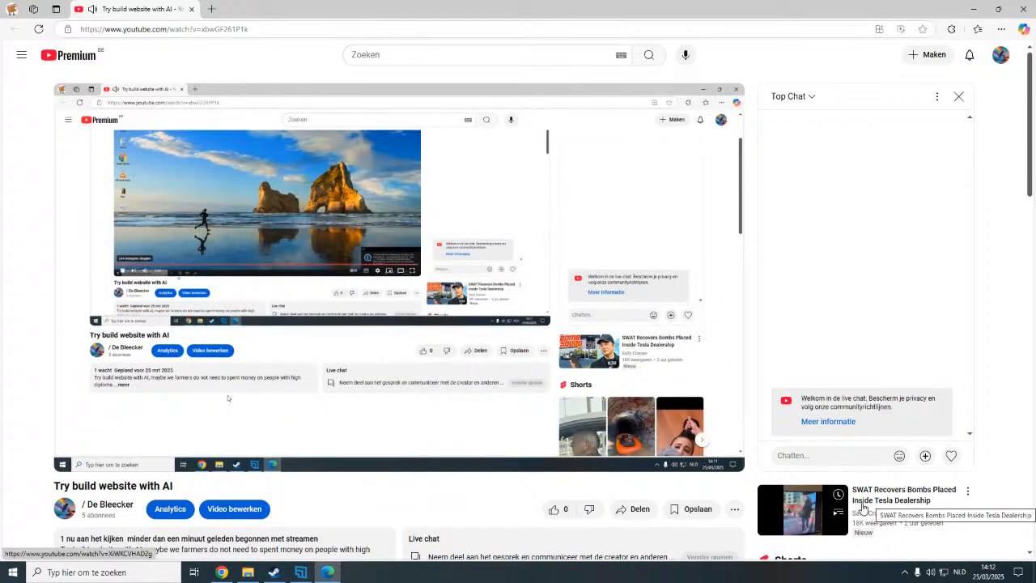
# Save the suggested video "SWAT Recovers Bombs Placed Inside Tesla Dealership" to Later bekijken and close the live stream page.
pyautogui.click(967, 492)
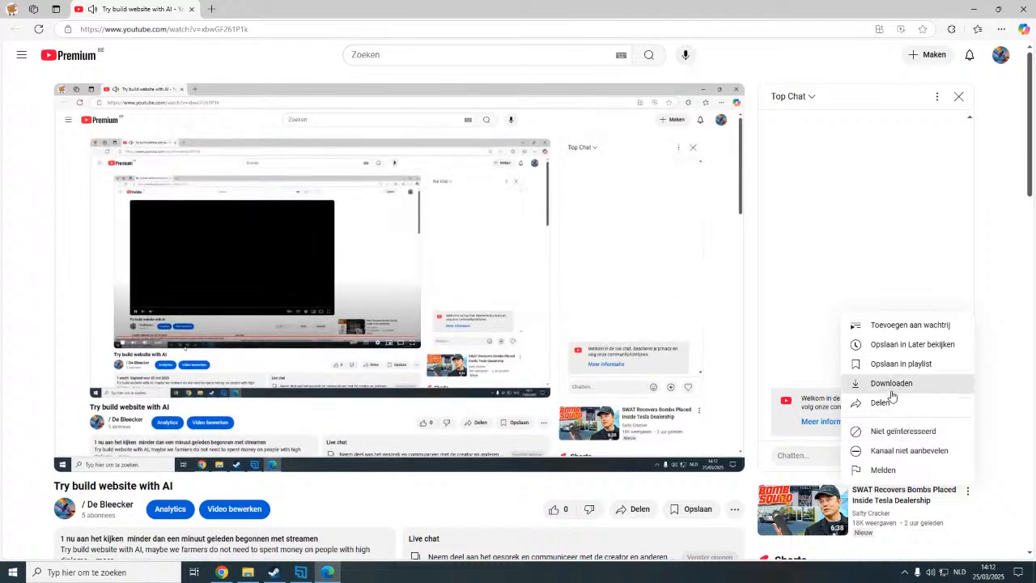
pyautogui.click(891, 353)
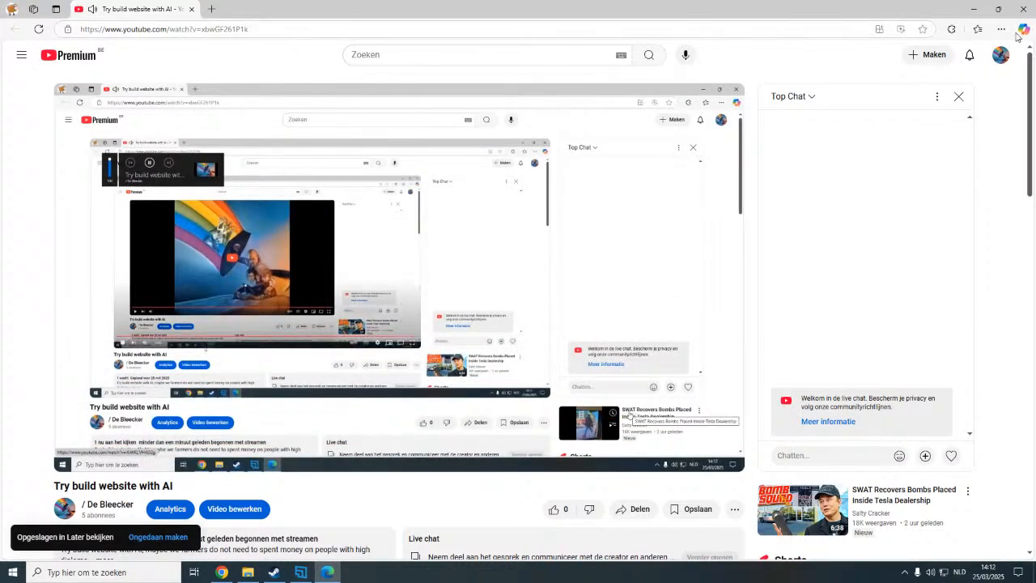
pyautogui.click(192, 9)
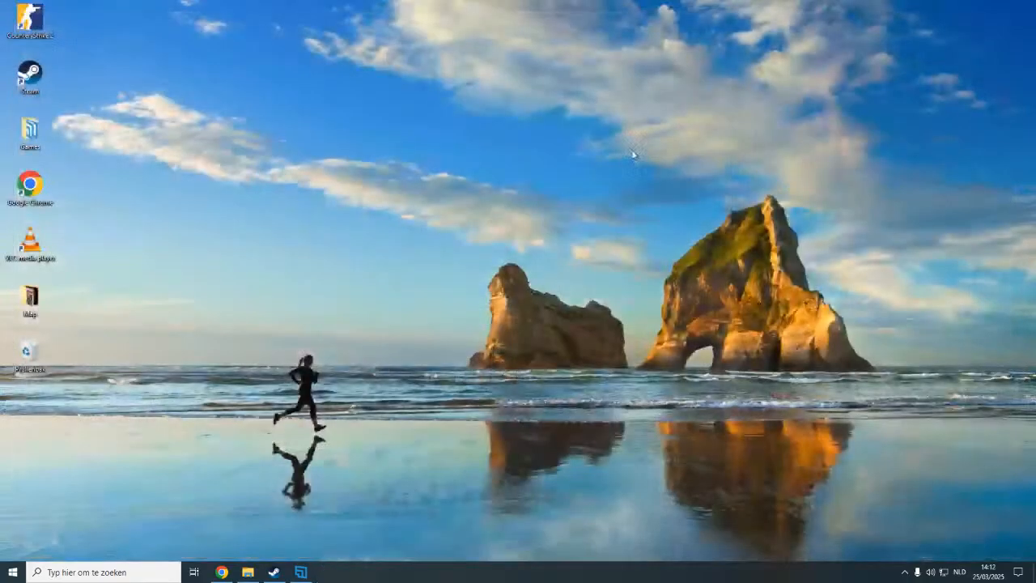
# Switch to Chrome and search Google for "elon musk ai desktop".
pyautogui.click(221, 573)
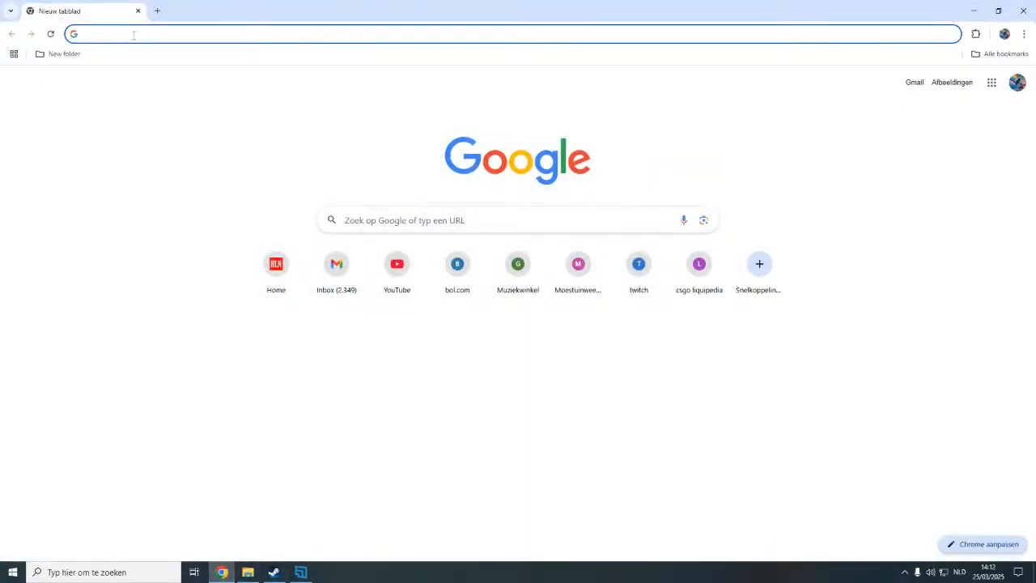
pyautogui.write('elo')
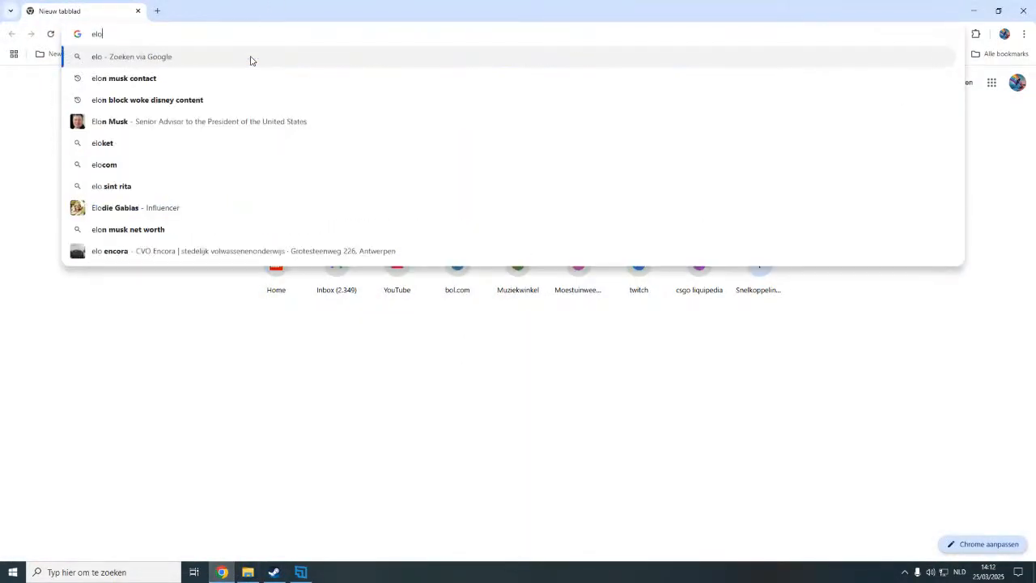
pyautogui.write('n musk ai')
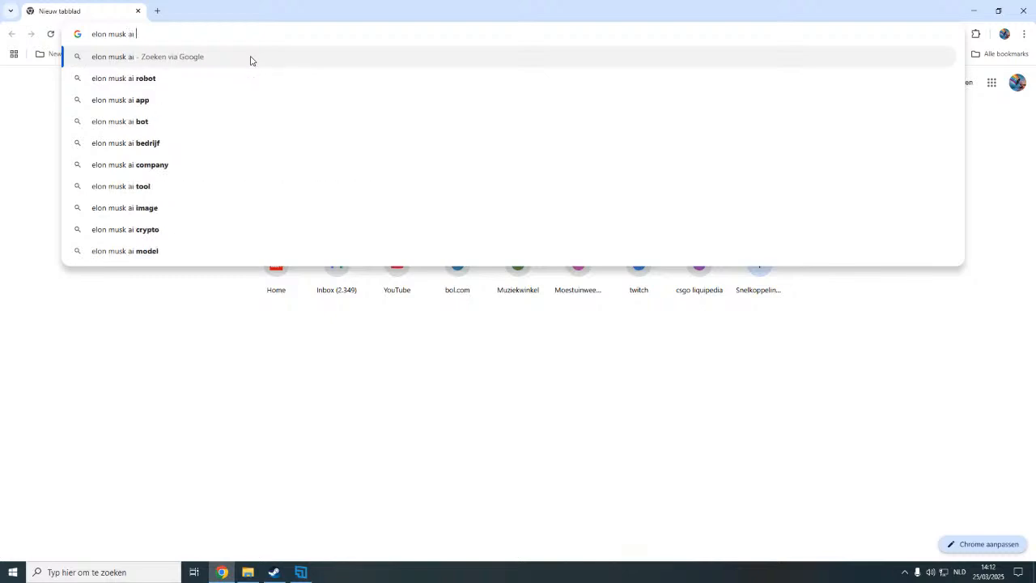
pyautogui.write(' desk')
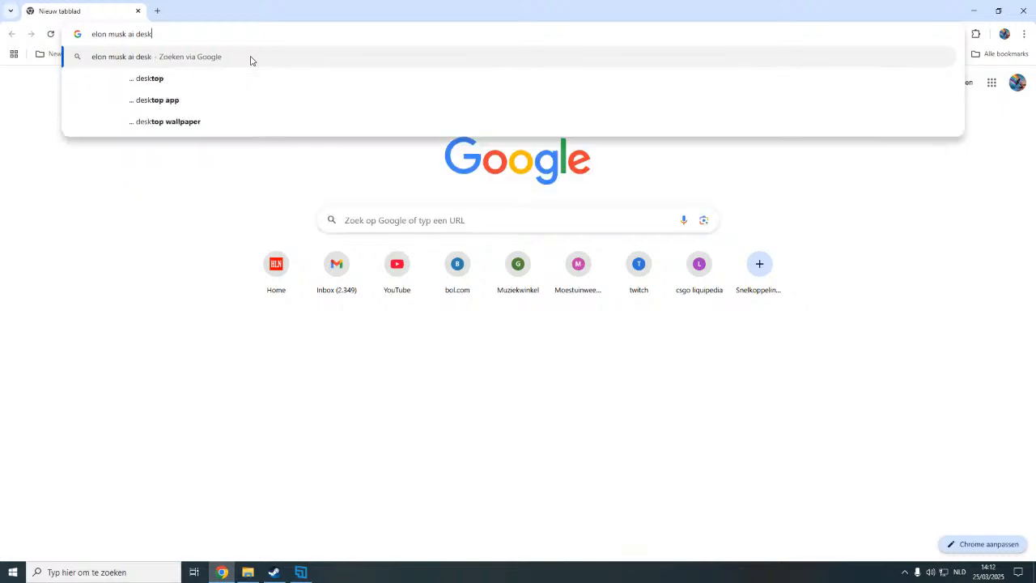
pyautogui.write('top')
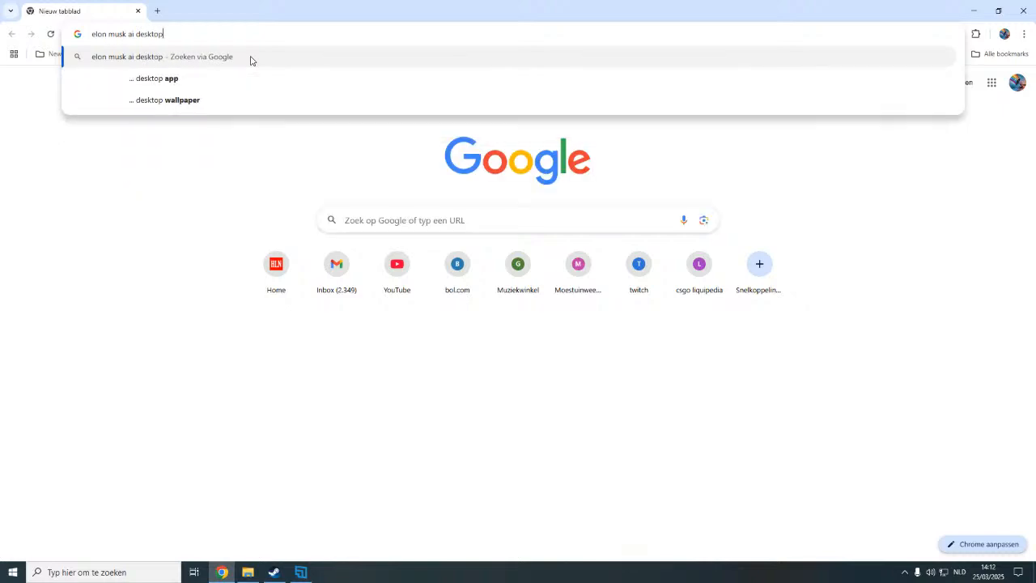
pyautogui.press('Return')
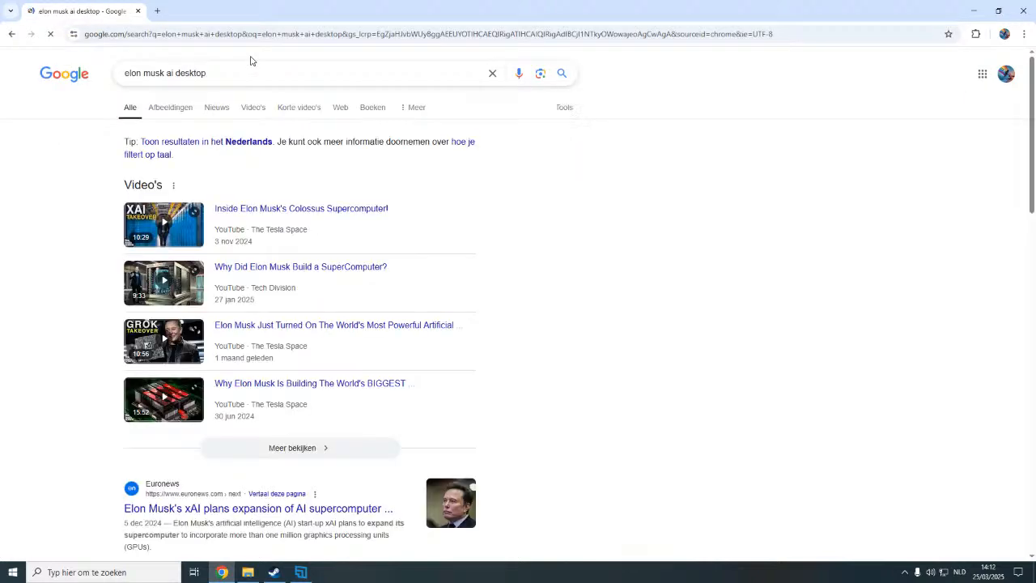
# Open the "Welcome | xAI" page from the search results.
pyautogui.scroll(-2, 370, 225)
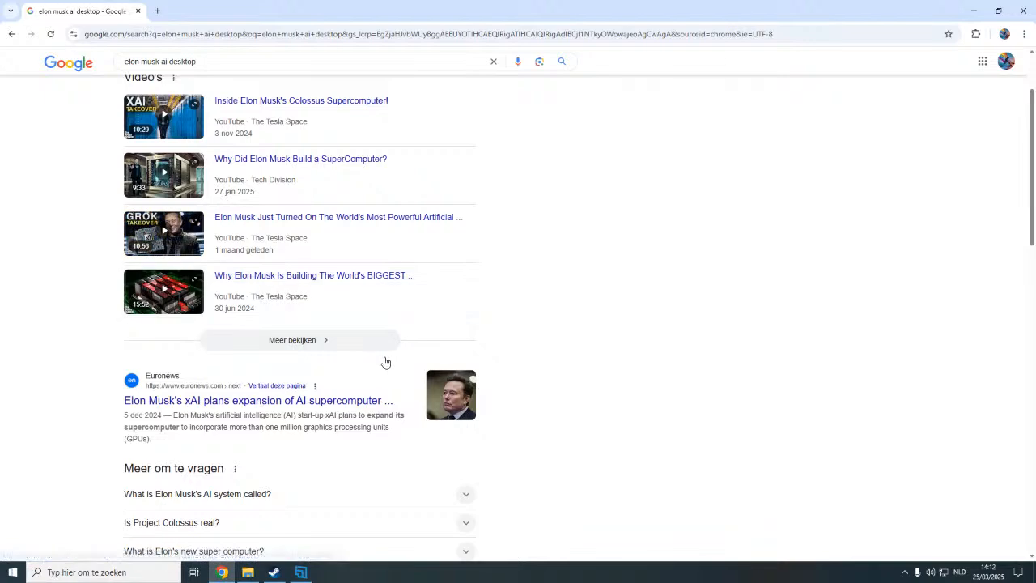
pyautogui.scroll(-3, 368, 407)
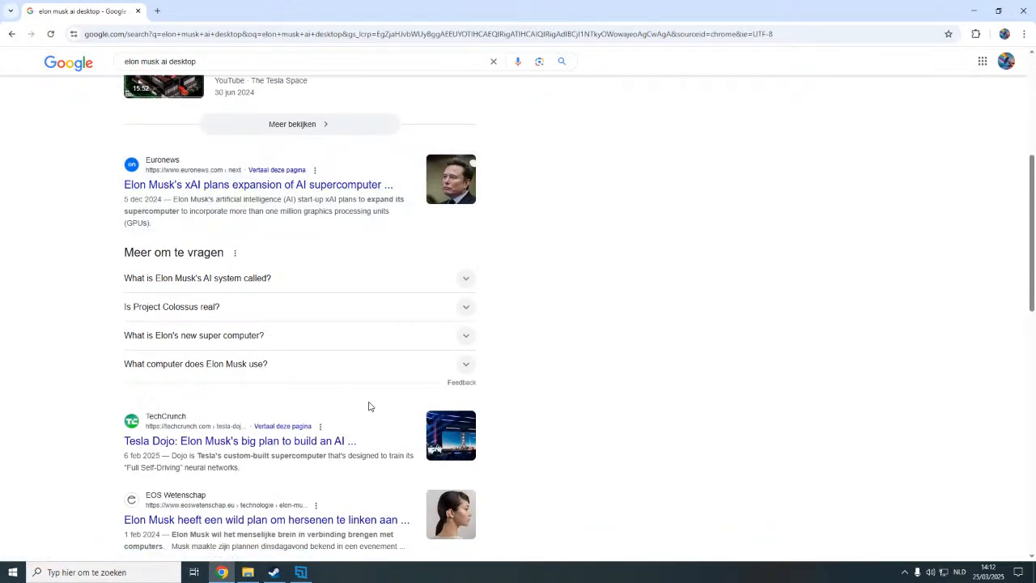
pyautogui.scroll(-2, 340, 446)
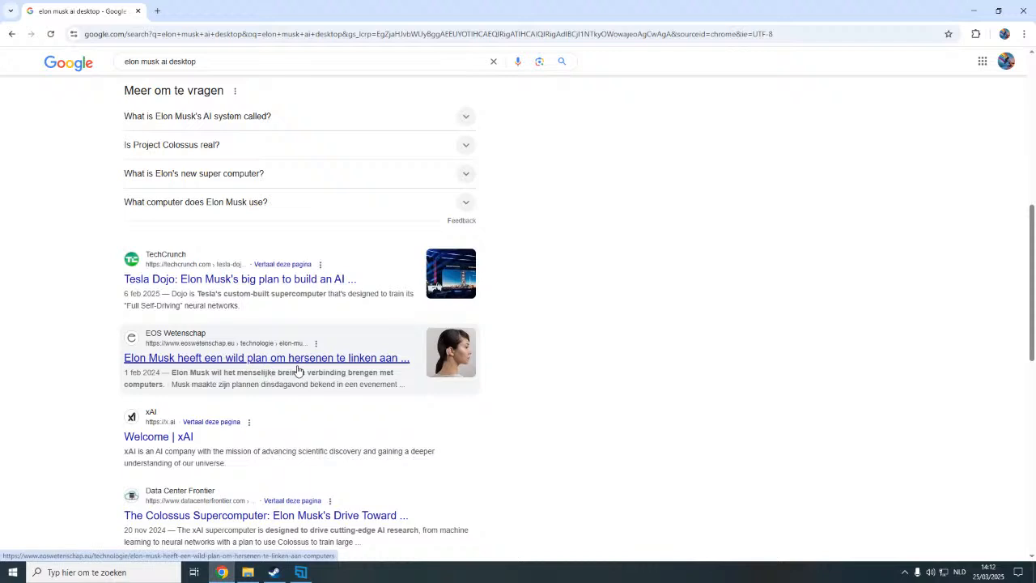
pyautogui.scroll(-1, 296, 370)
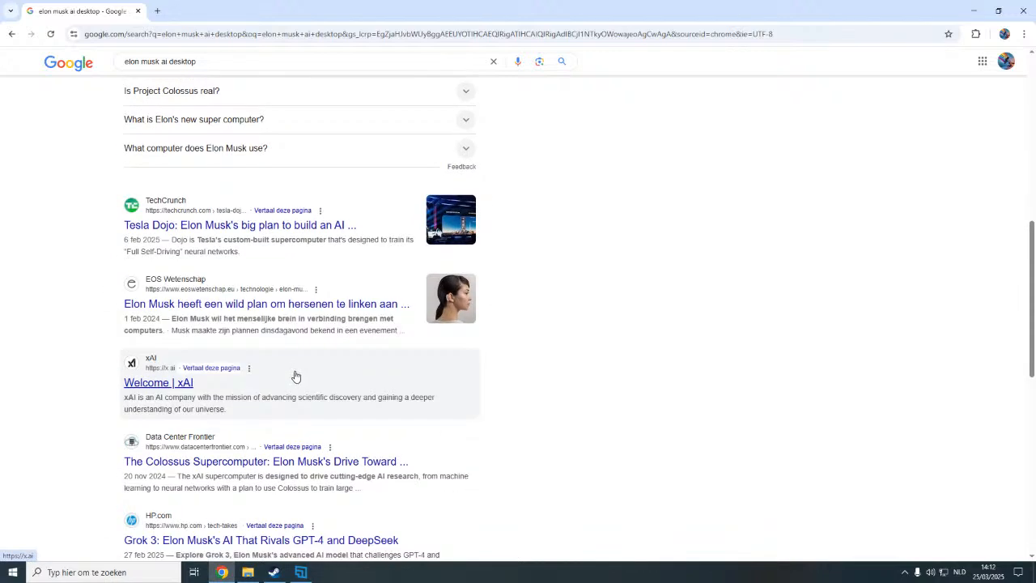
pyautogui.click(162, 383)
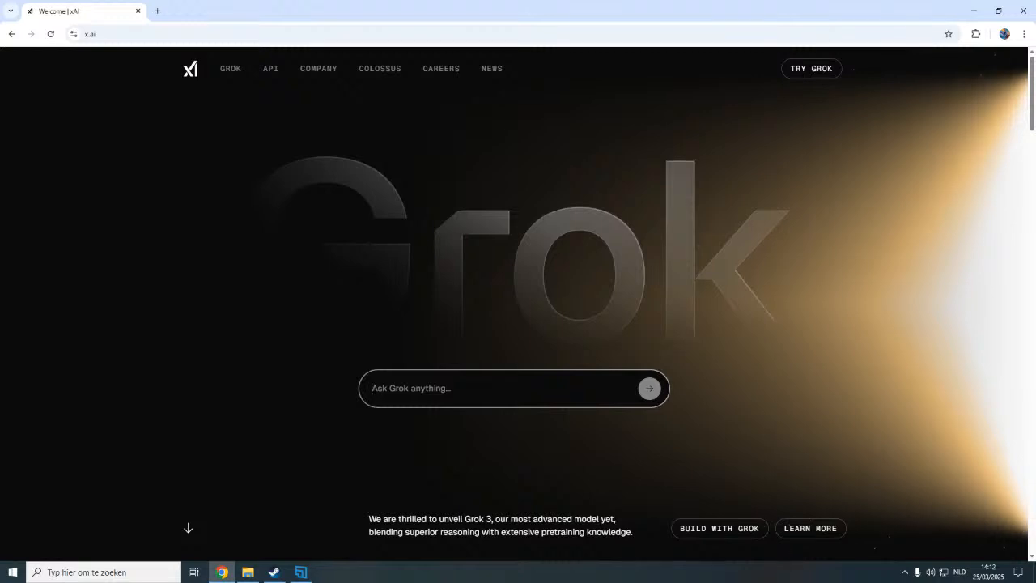
# Submit "nederlands" to Grok from the xAI homepage and open the DeepSearch mode options in the conversation.
pyautogui.write('nederlands')
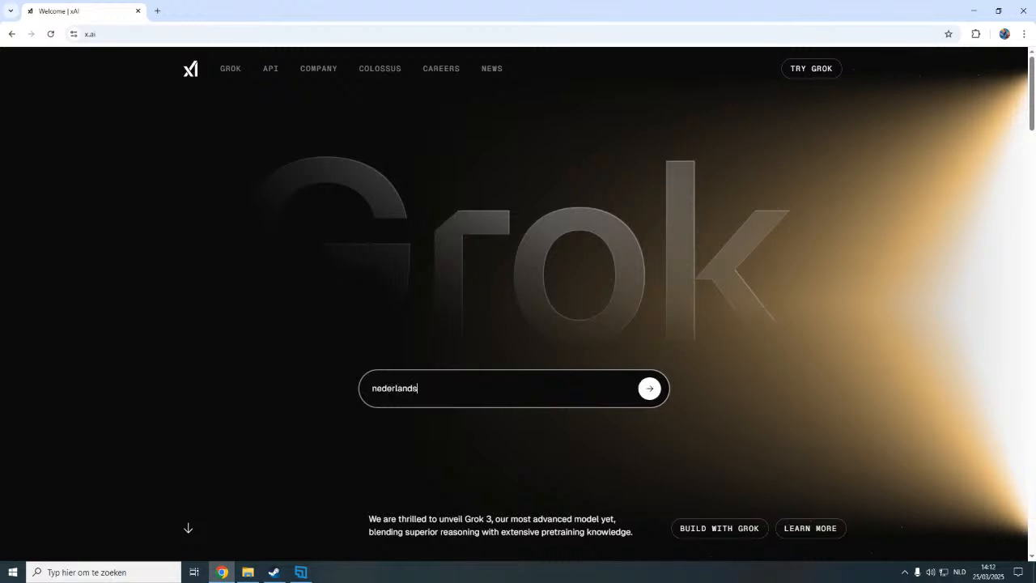
pyautogui.press('Return')
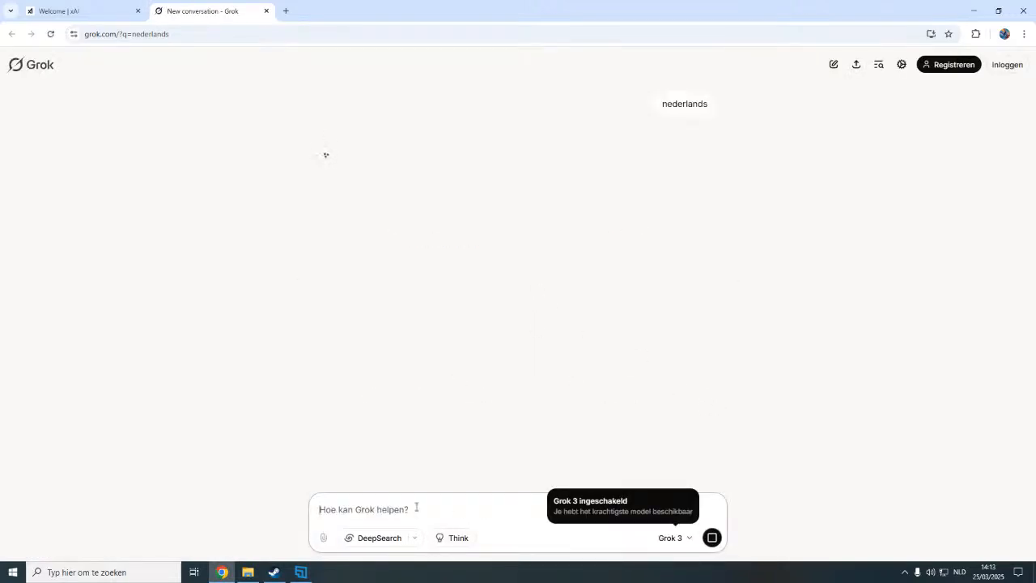
pyautogui.click(413, 540)
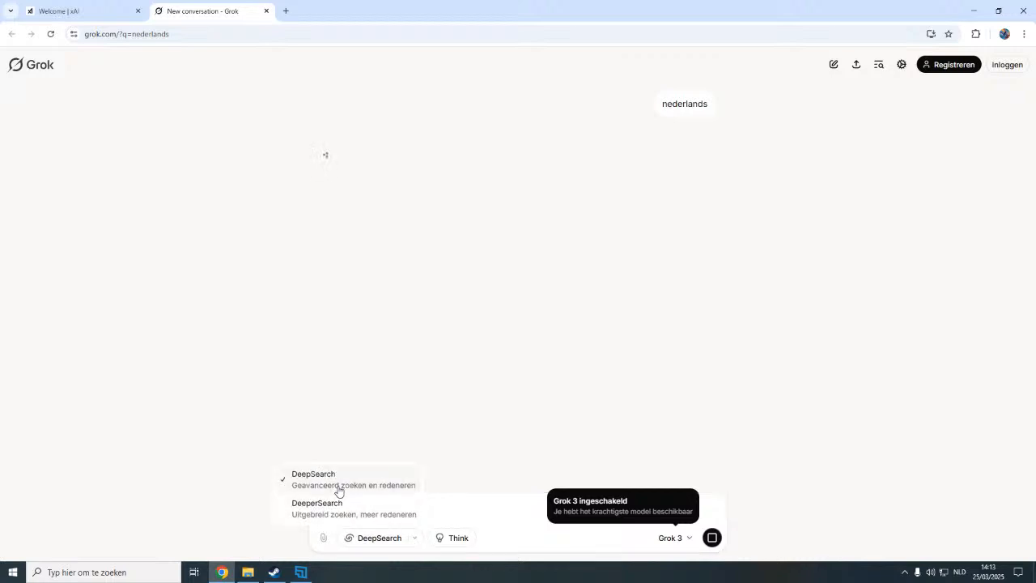
# Search Google for "deepersearch" in a new tab and look through the results.
pyautogui.click(285, 10)
pyautogui.write('de')
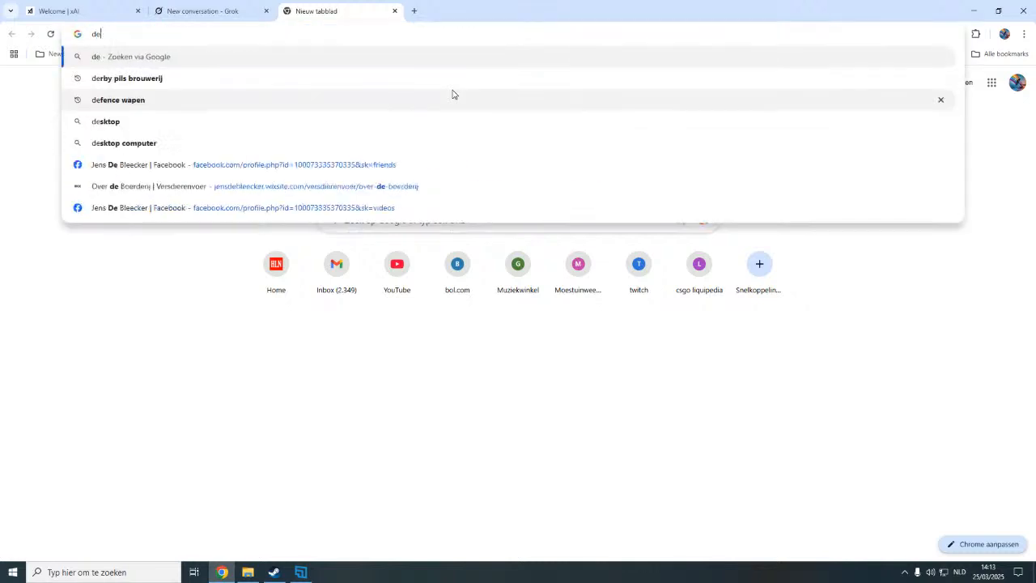
pyautogui.write('epersearch')
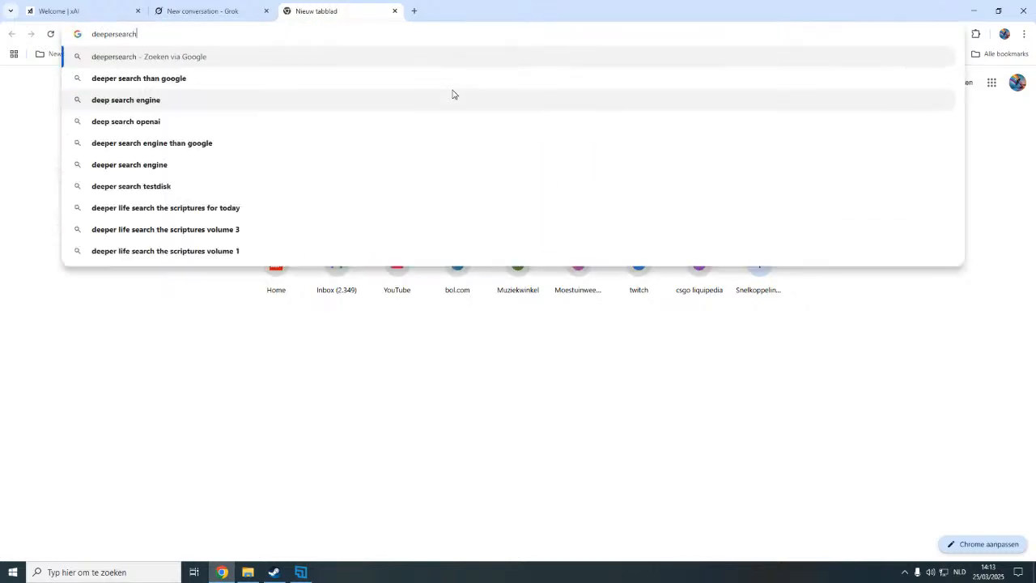
pyautogui.press('Return')
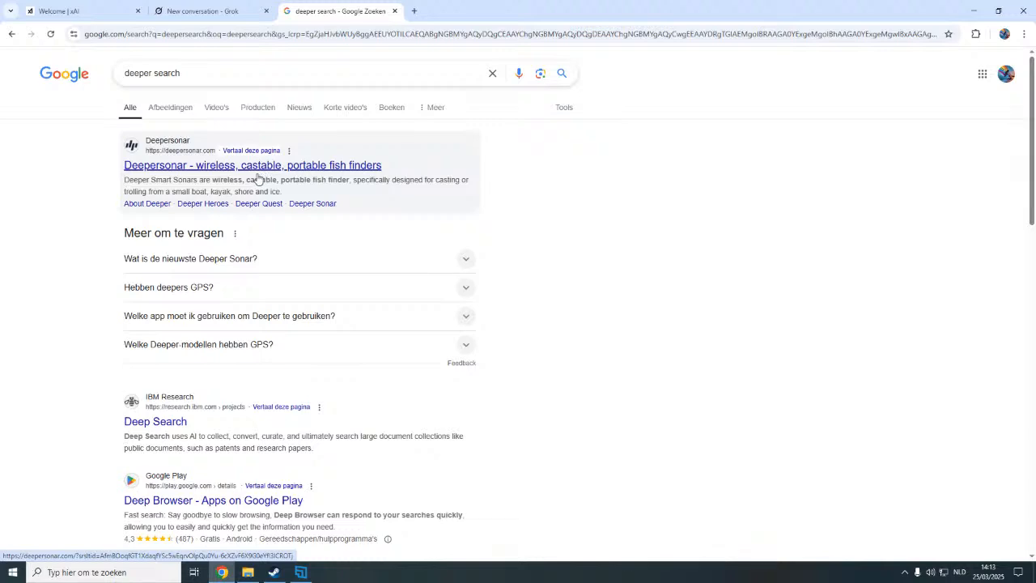
pyautogui.scroll(-2, 338, 317)
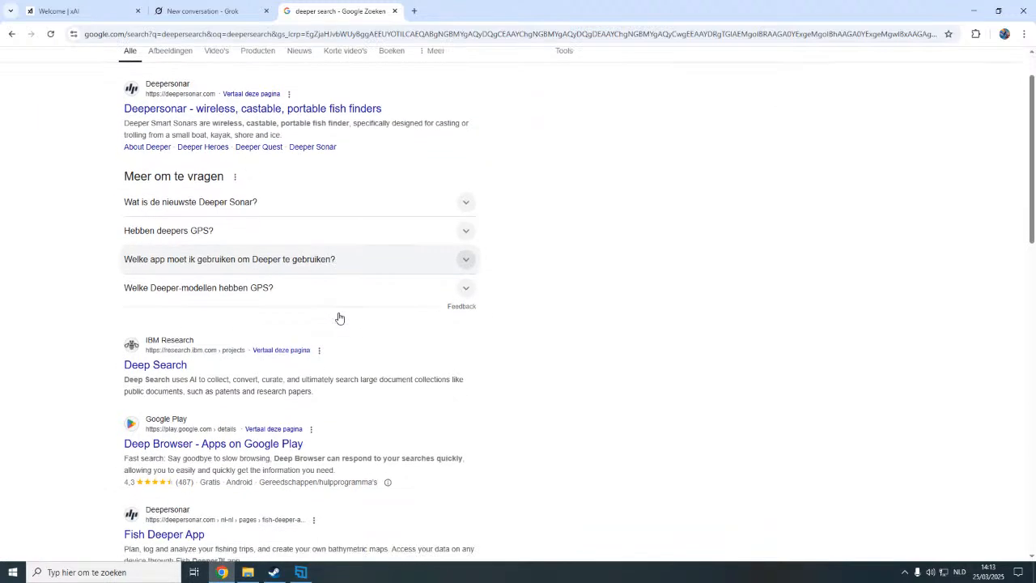
pyautogui.scroll(3, 338, 317)
# Replace the Google query with the suggested search "grok ai".
pyautogui.click(223, 11)
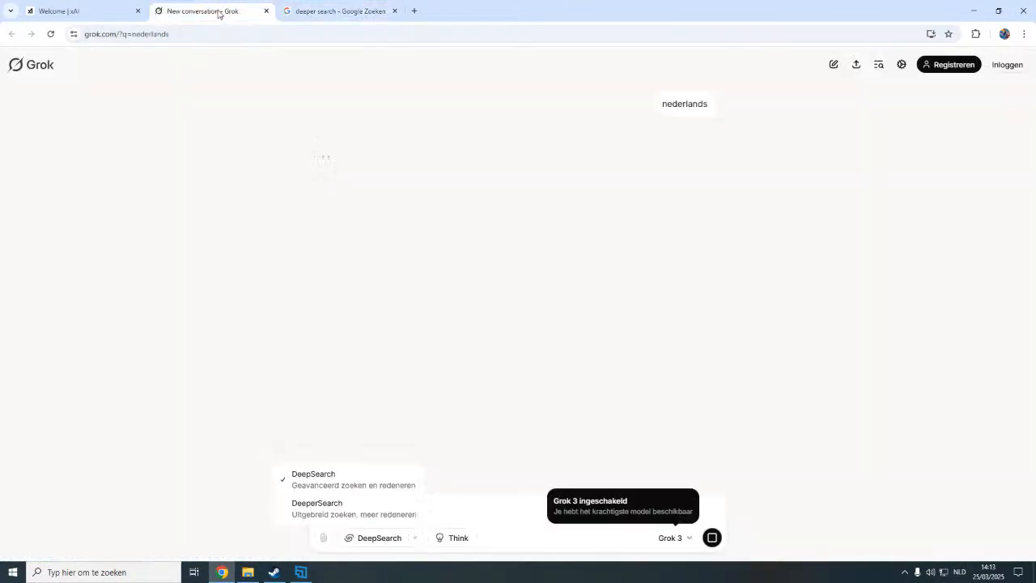
pyautogui.click(360, 8)
pyautogui.moveTo(249, 80); pyautogui.dragTo(32, 67)
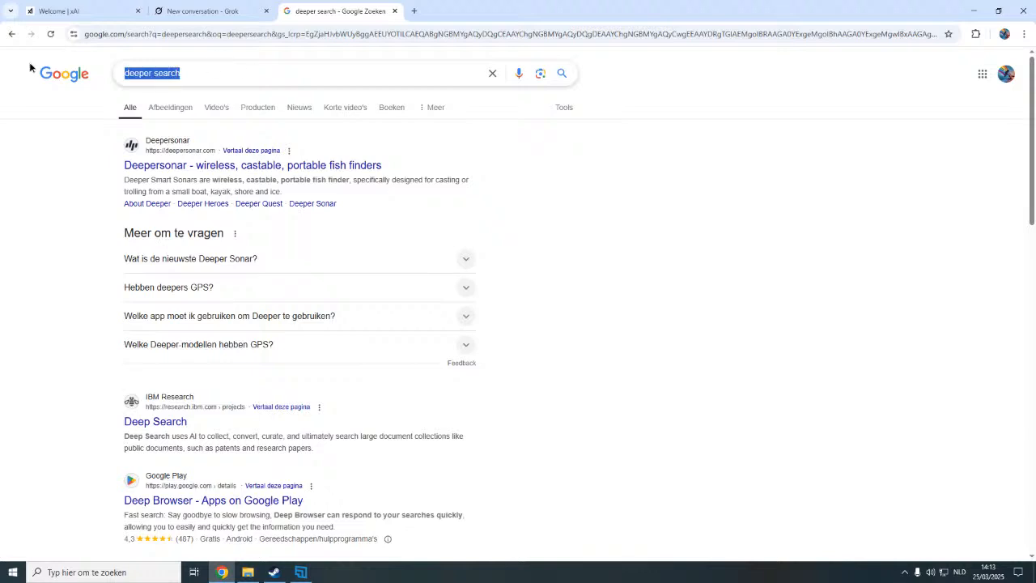
pyautogui.write('grok')
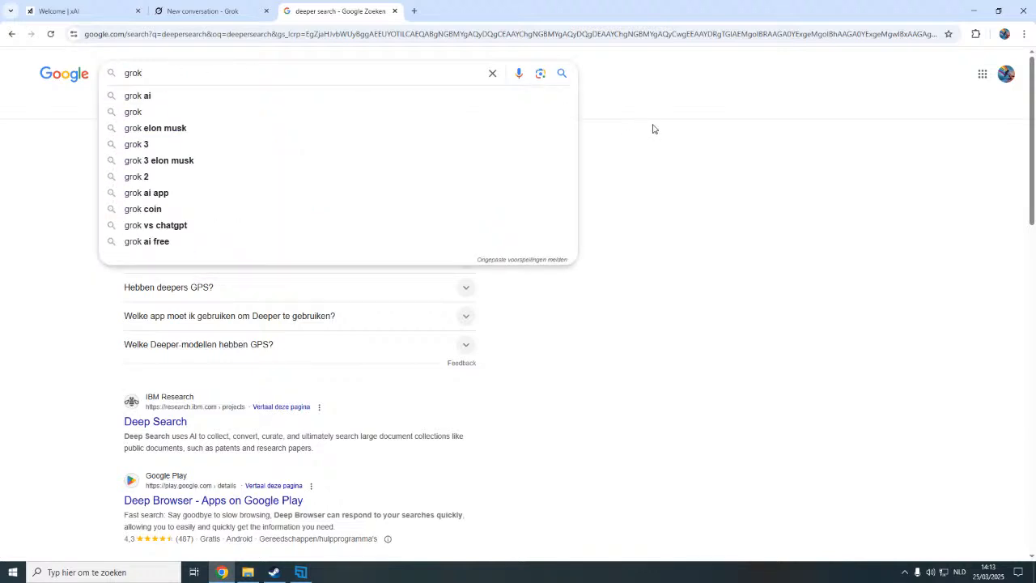
pyautogui.click(176, 98)
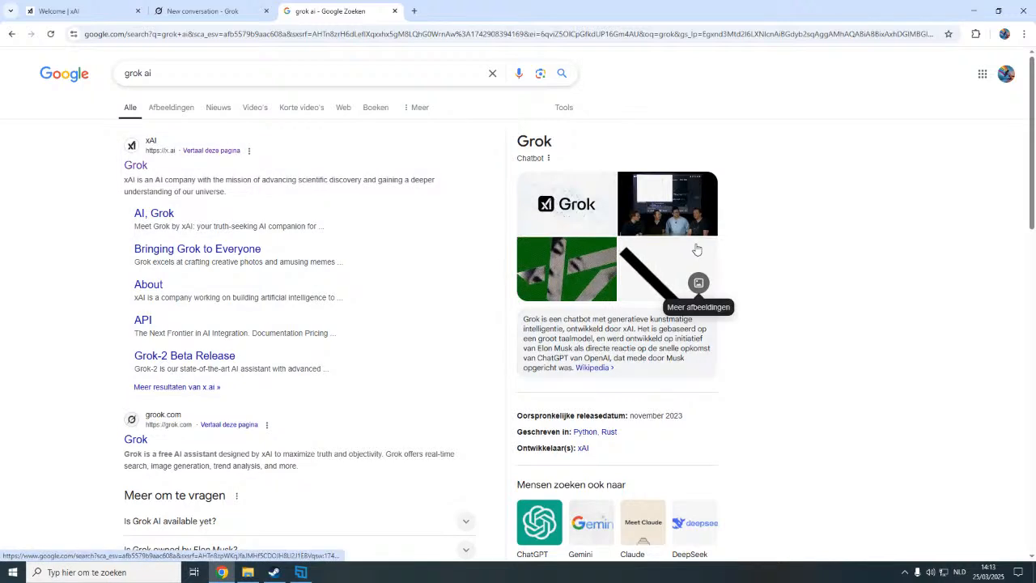
# Return to the Grok conversation and send the message "website bouwen voor mijn bedrijf".
pyautogui.click(256, 6)
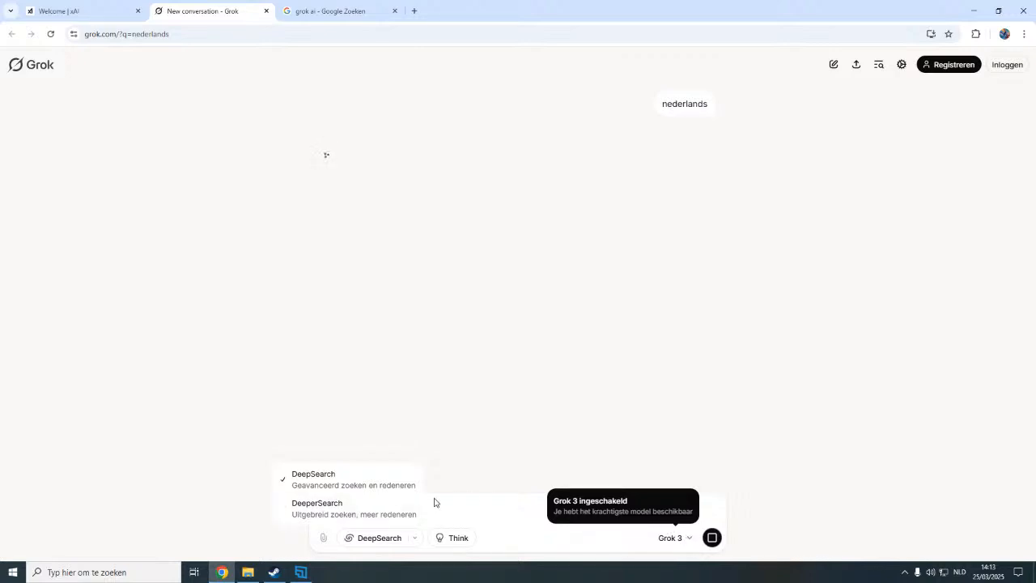
pyautogui.click(488, 513)
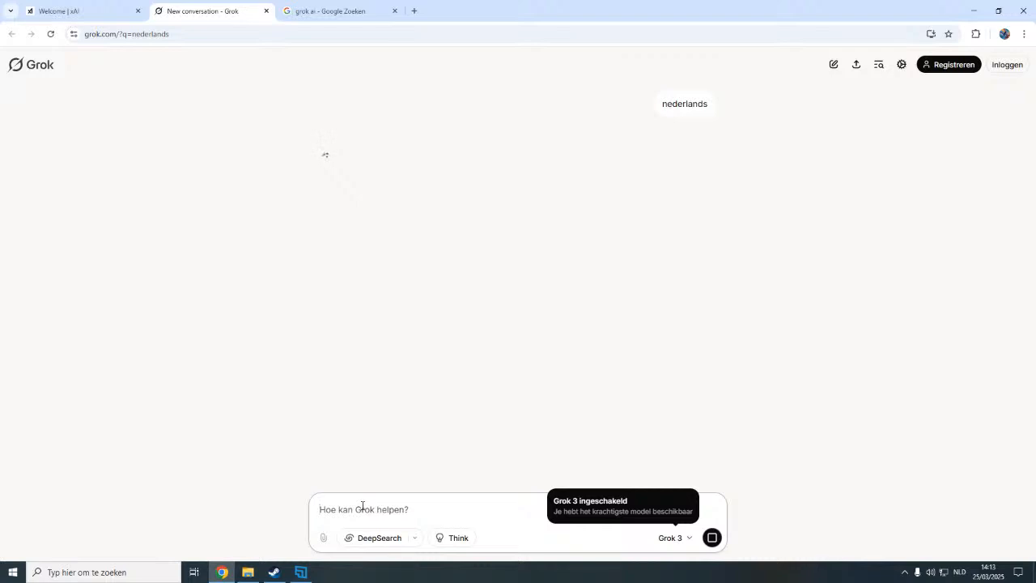
pyautogui.write('websit')
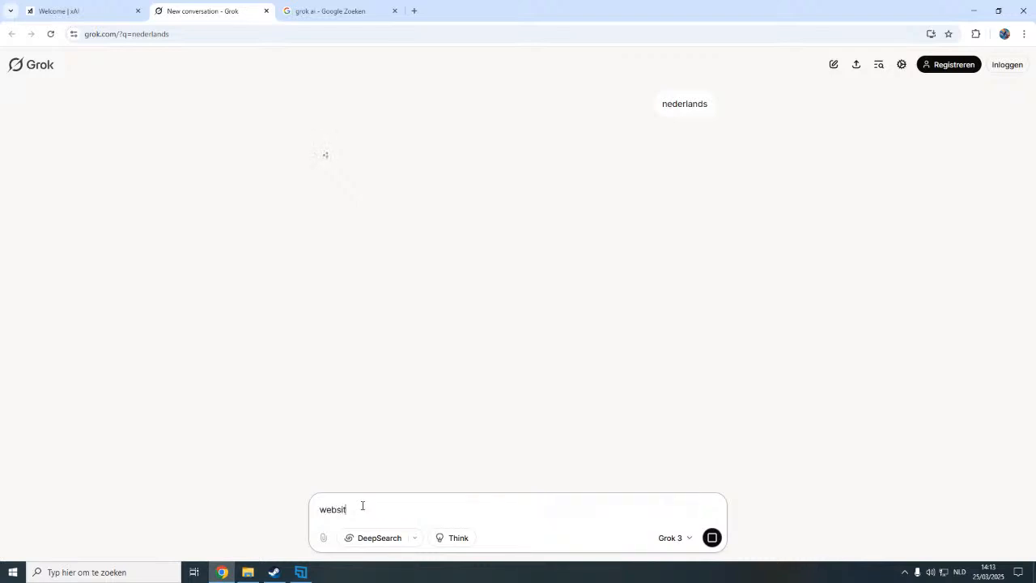
pyautogui.write('e bouwen voor mijn bedrijf')
pyautogui.press('Return')
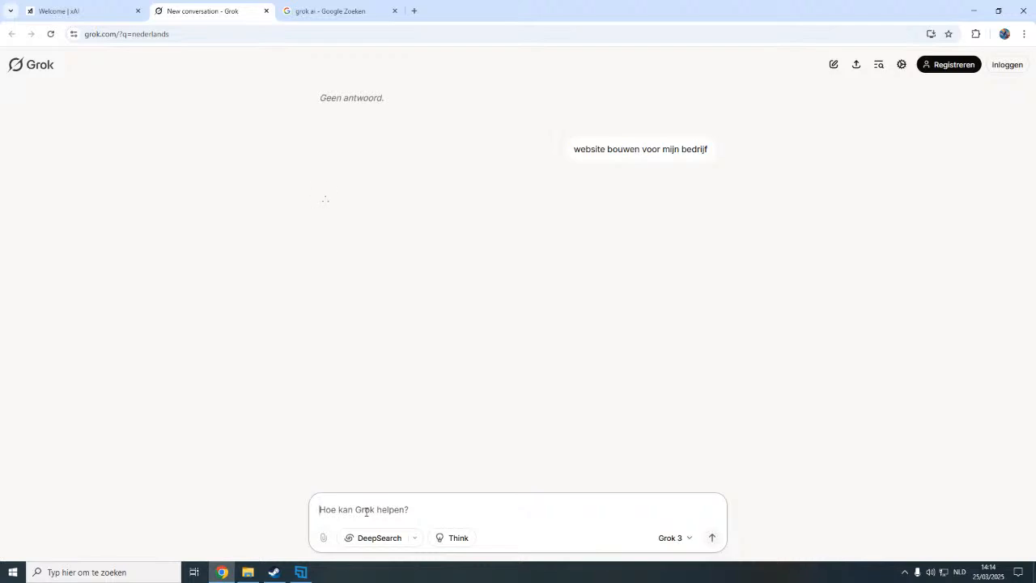
# Send the message "hallo" to Grok and reload the conversation page.
pyautogui.write('hallo')
pyautogui.press('Return')
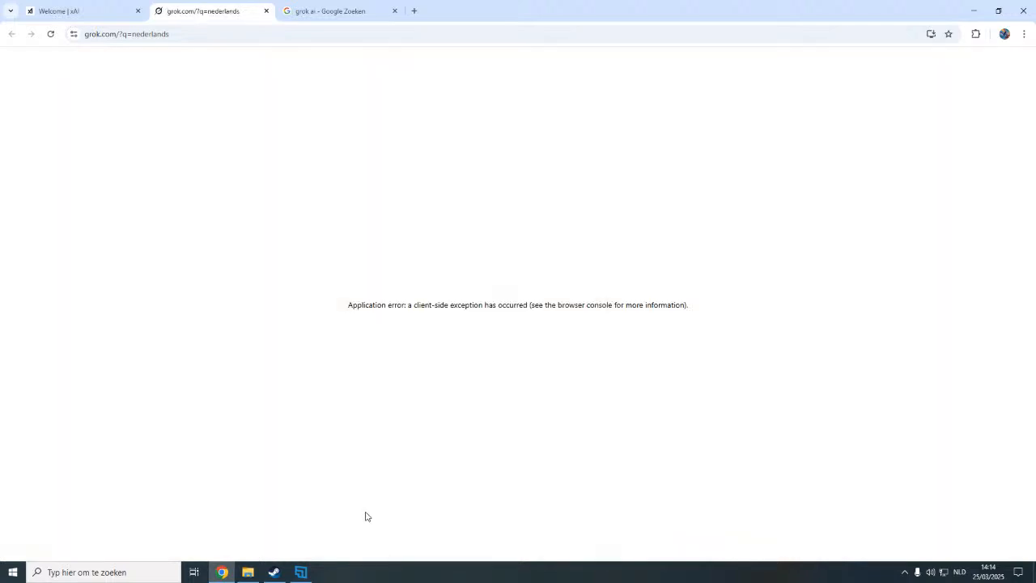
pyautogui.click(51, 34)
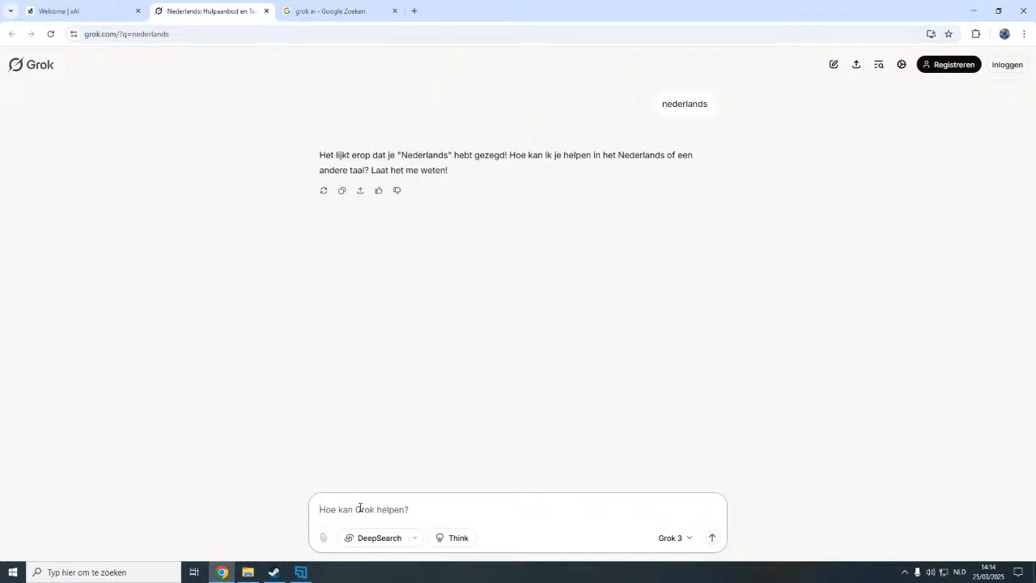
# Begin a Grok message reading "website bouwen voor klein landbouwbedrijf, vetmesten van varkens, vetmesten van kippen, snijden".
pyautogui.write('webs')
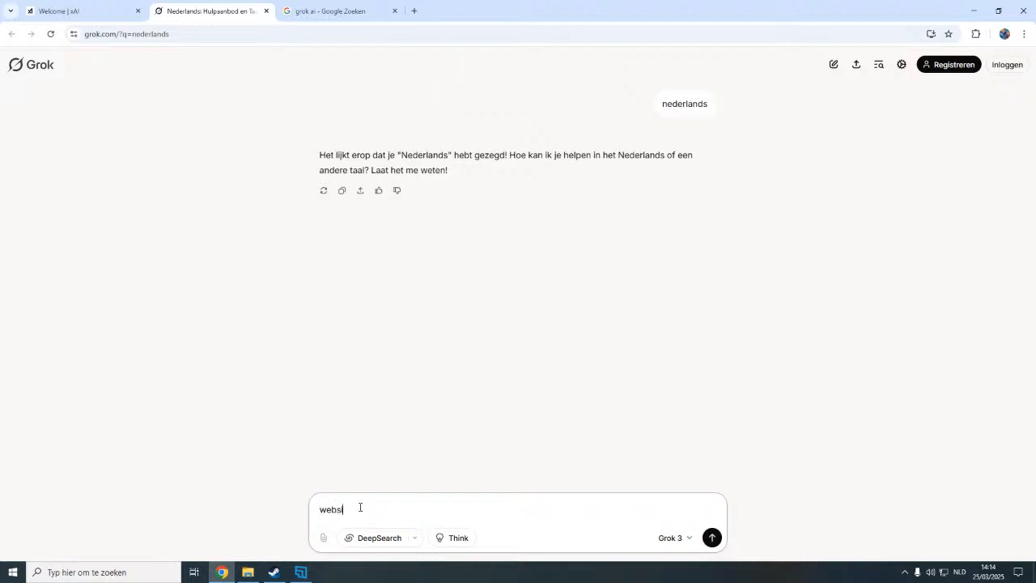
pyautogui.write('ite bouwen voor klein landbouwbedr')
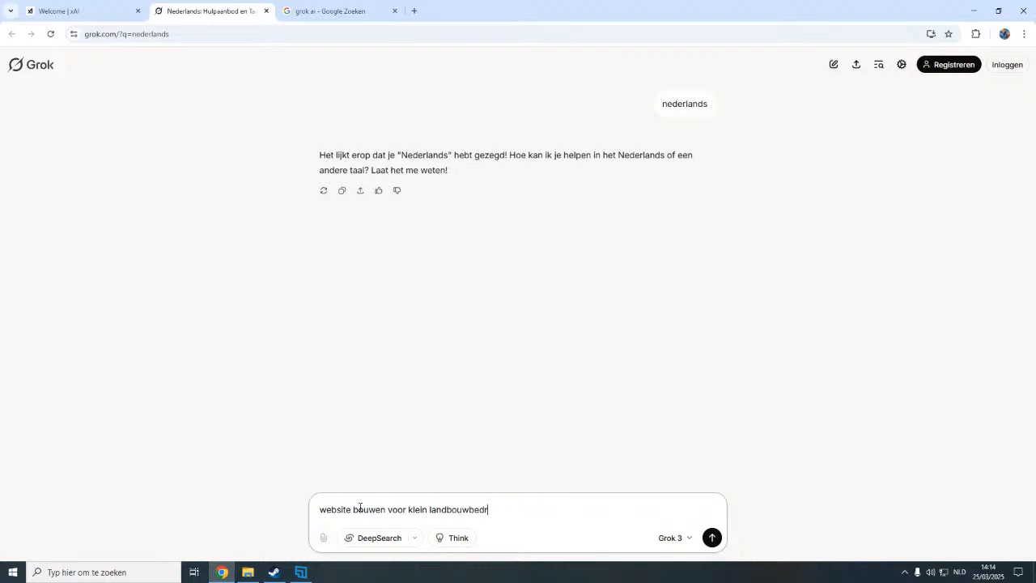
pyautogui.write('ijf')
pyautogui.press('BackSpace')
pyautogui.press('BackSpace')
pyautogui.write('etm')
pyautogui.write('en van varkens, vetmest')
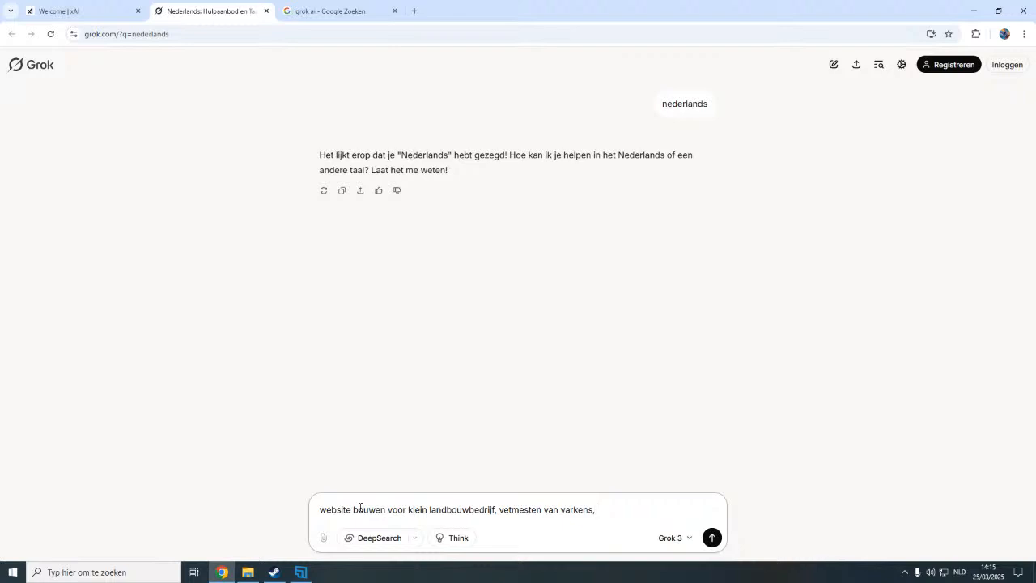
pyautogui.write('en van kippen')
pyautogui.write(', sn')
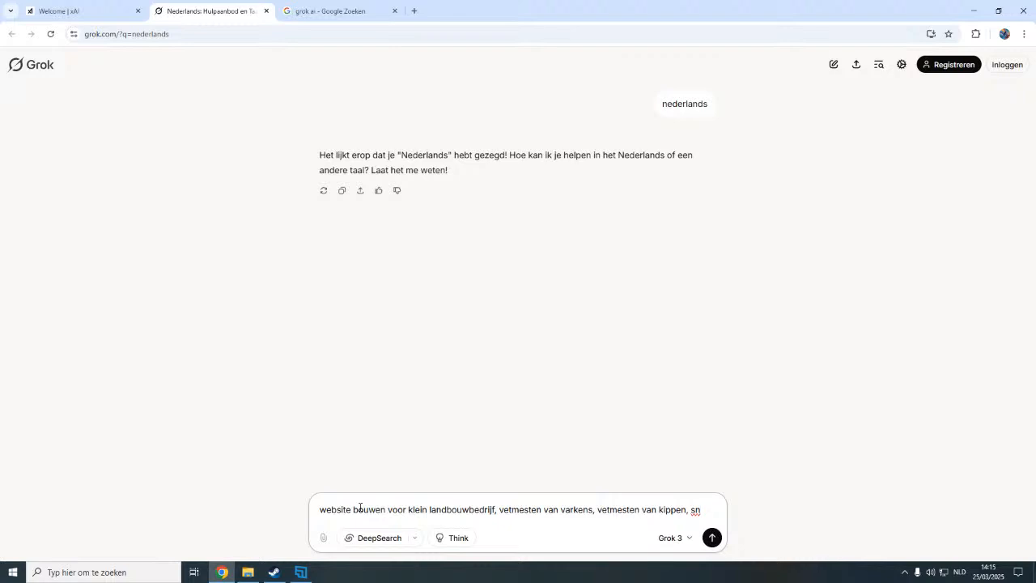
pyautogui.write('ijden')
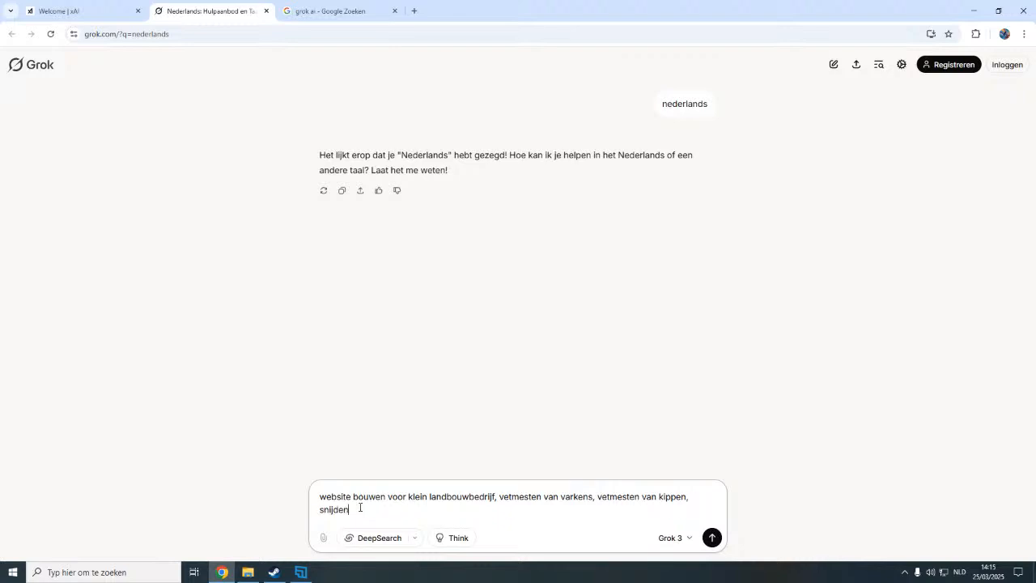
# Extend the message with "en vacuüm verpakken van het vlees", using the suggested spelling correction for "vacuüm".
pyautogui.write(' en vacuum perpakken')
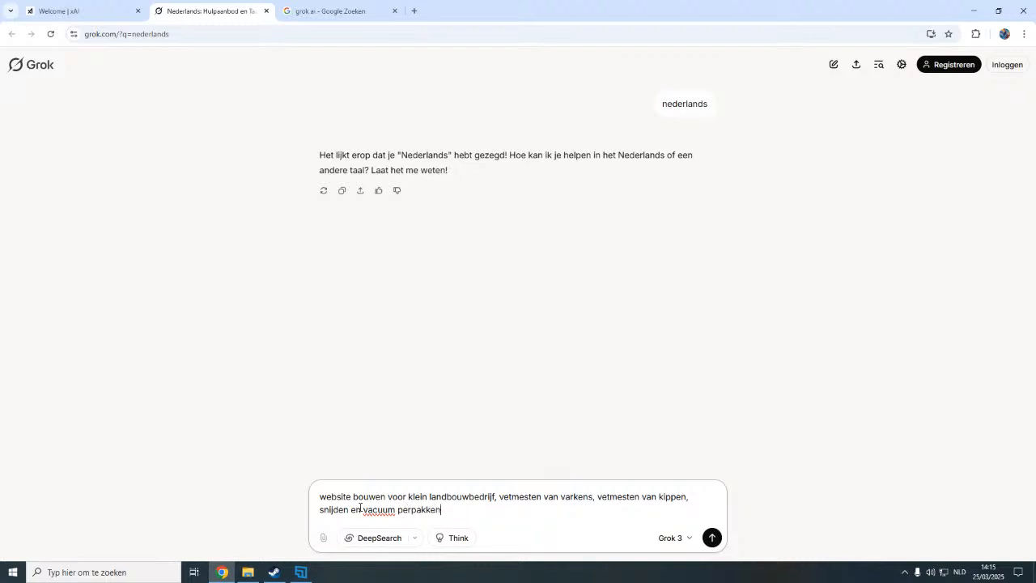
pyautogui.press('BackSpace')
pyautogui.press('BackSpace')
pyautogui.press('BackSpace')
pyautogui.press('BackSpace')
pyautogui.press('BackSpace')
pyautogui.press('BackSpace')
pyautogui.press('BackSpace')
pyautogui.press('BackSpace')
pyautogui.press('BackSpace')
pyautogui.press('BackSpace')
pyautogui.rightClick(374, 510)
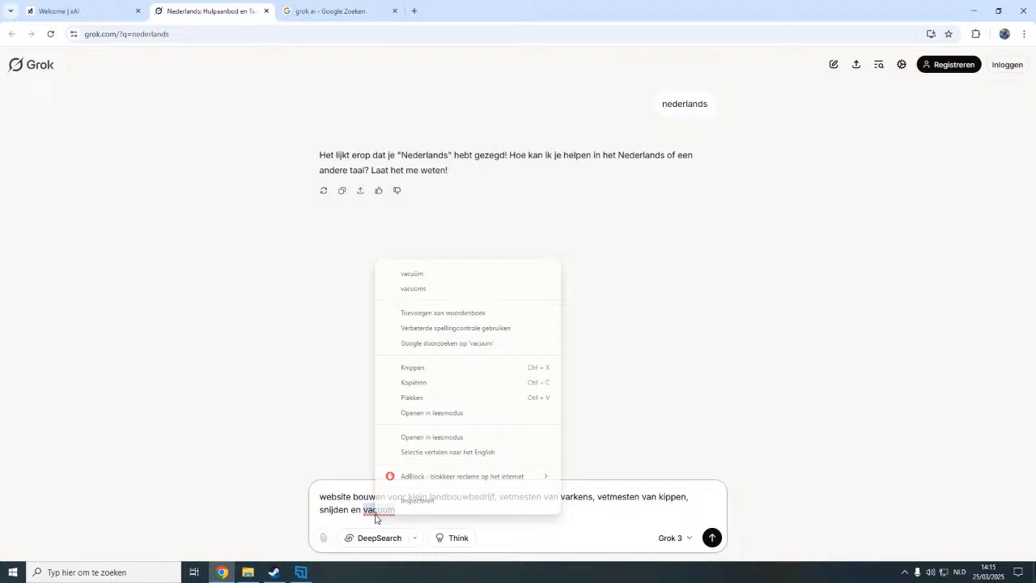
pyautogui.click(418, 287)
pyautogui.write('v')
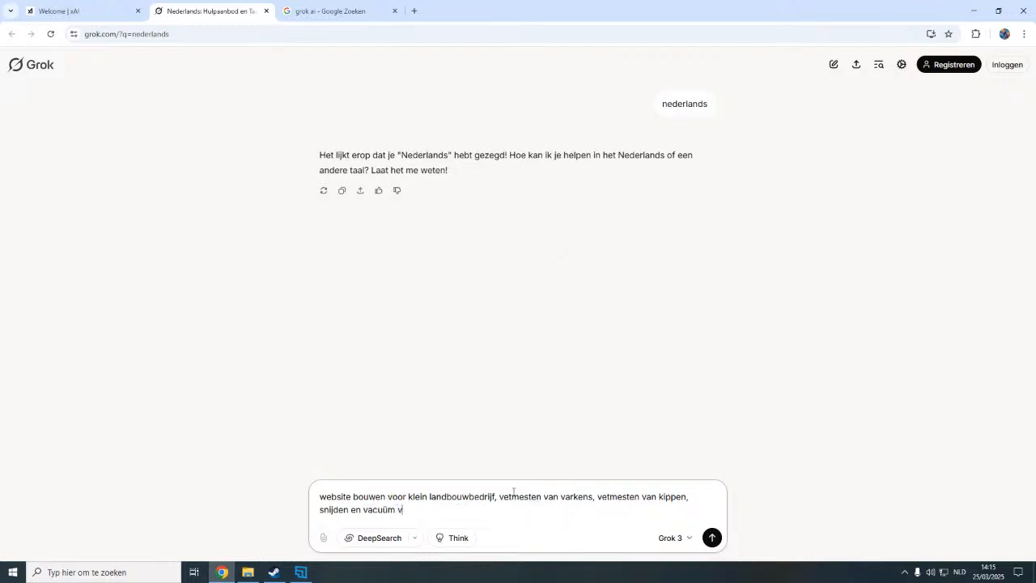
pyautogui.write('erpakken van het vlees')
# Complete the message with ", diepgevroren verkopen aan een lagere prijs dan in de winkel" and send it.
pyautogui.write(', die')
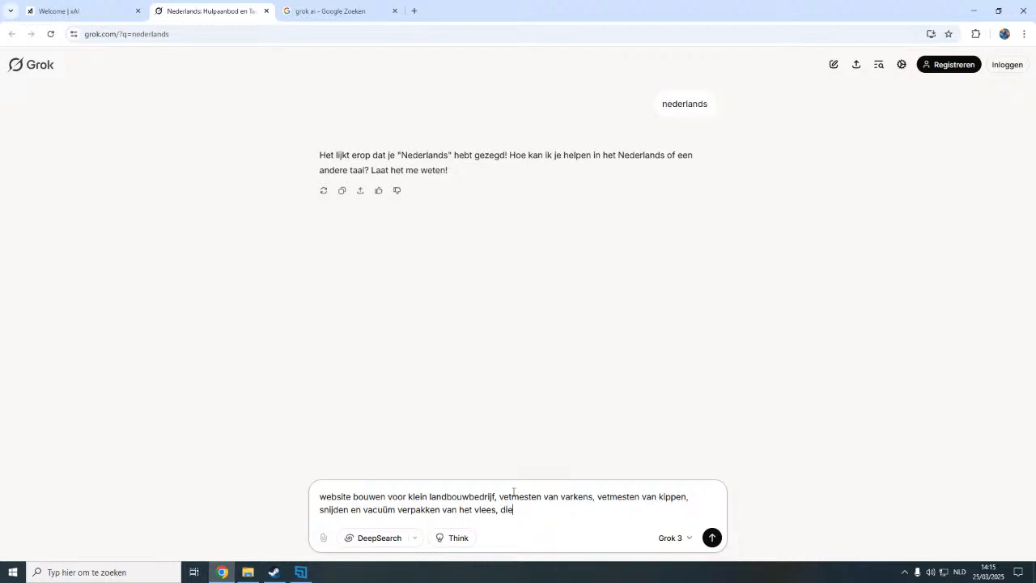
pyautogui.write('pgevroren verkopen aan een lag')
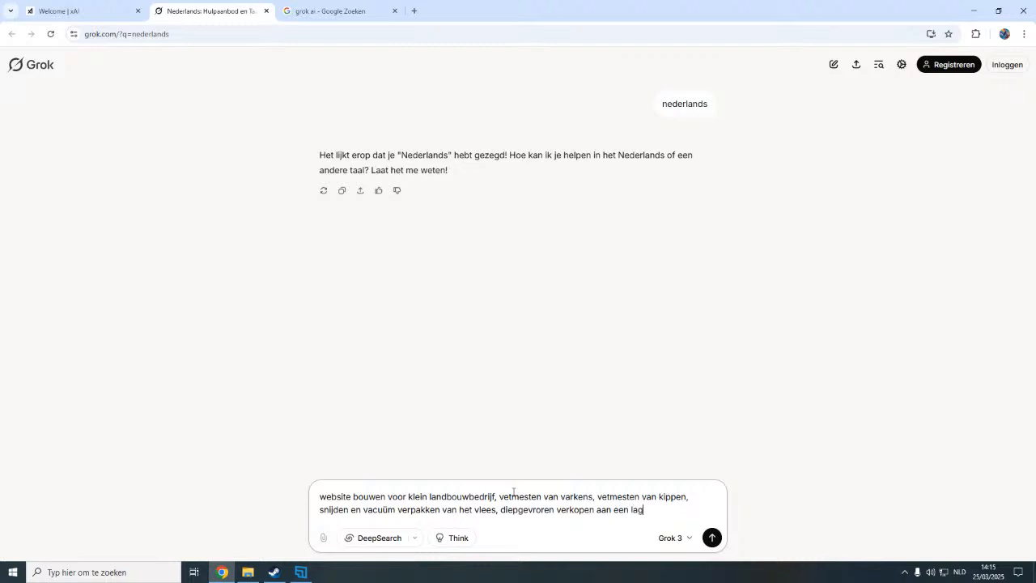
pyautogui.write('ere prijs dan in de winkel')
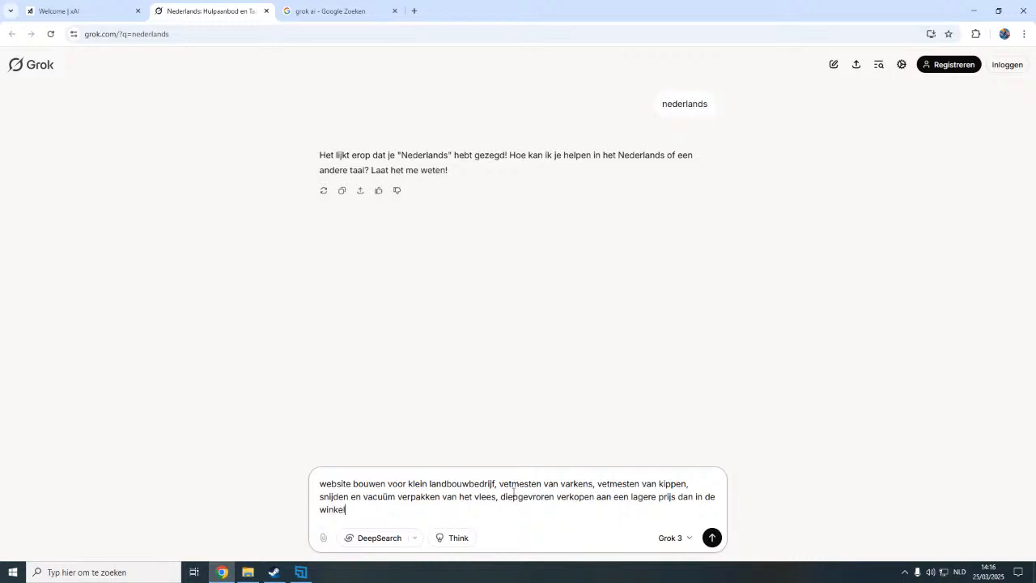
pyautogui.press('Return')
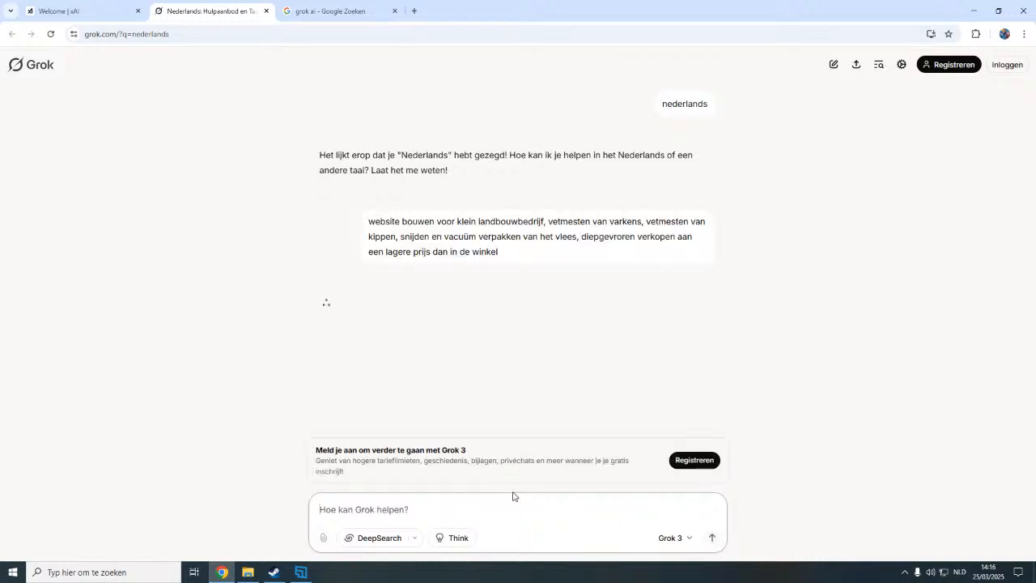
# Copy the text of the sent farm website message and open the Grok sign-up page.
pyautogui.moveTo(504, 251); pyautogui.dragTo(367, 218)
pyautogui.rightClick(380, 217)
pyautogui.click(422, 234)
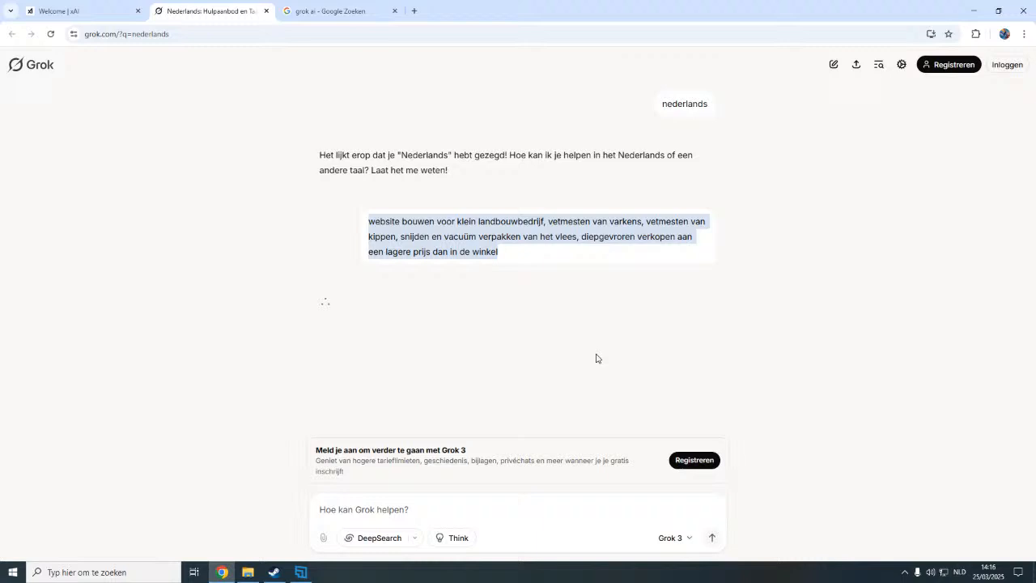
pyautogui.click(688, 463)
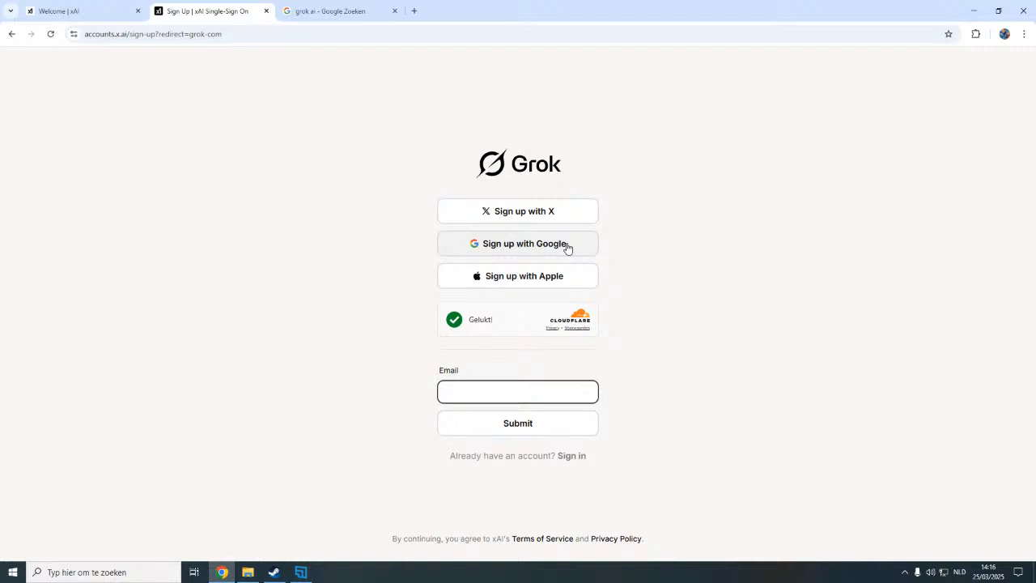
# Check XSplit Broadcaster, return to the browser and look through Grok's plan for the farm website.
pyautogui.click(300, 573)
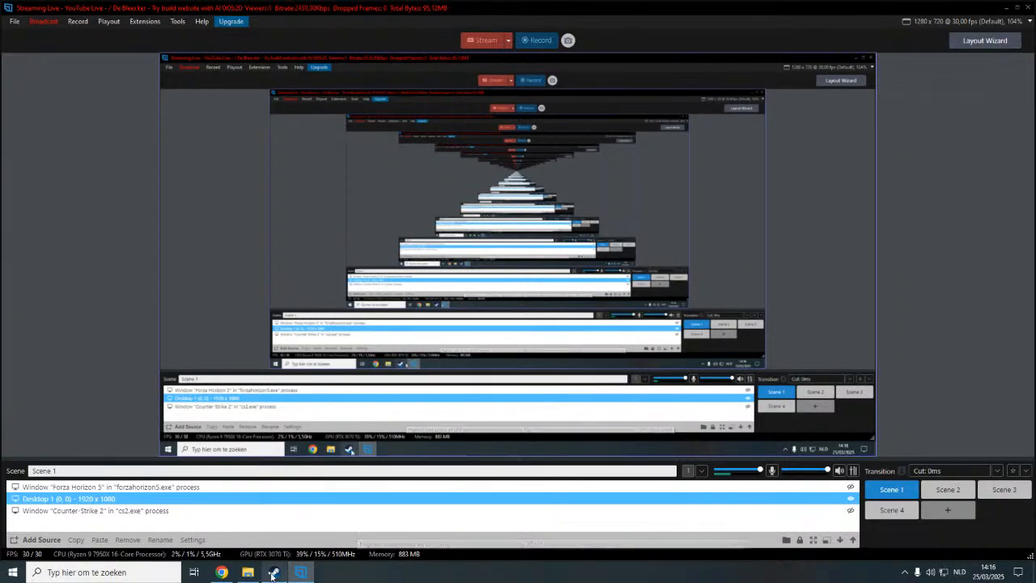
pyautogui.click(222, 573)
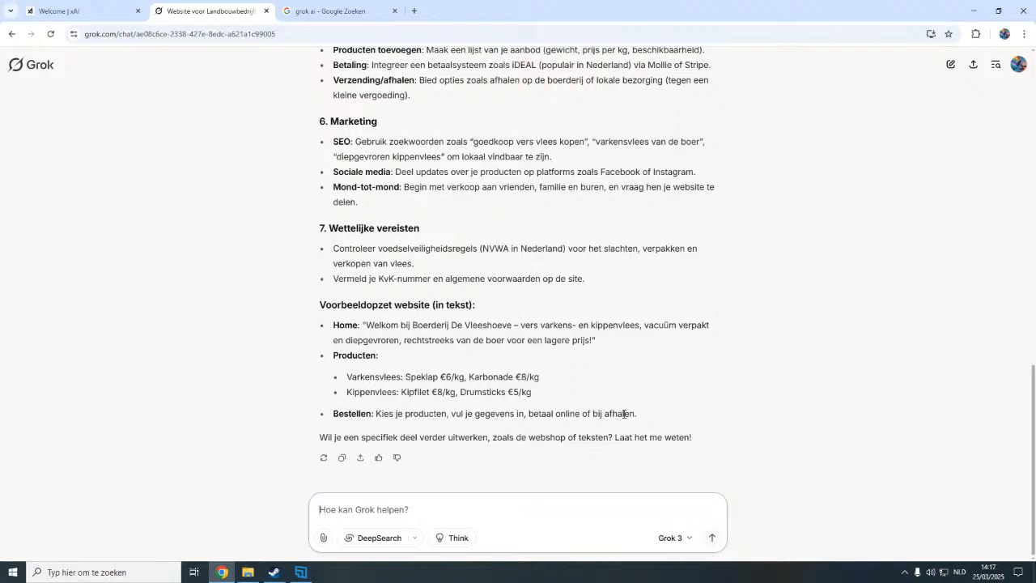
pyautogui.scroll(15, 624, 414)
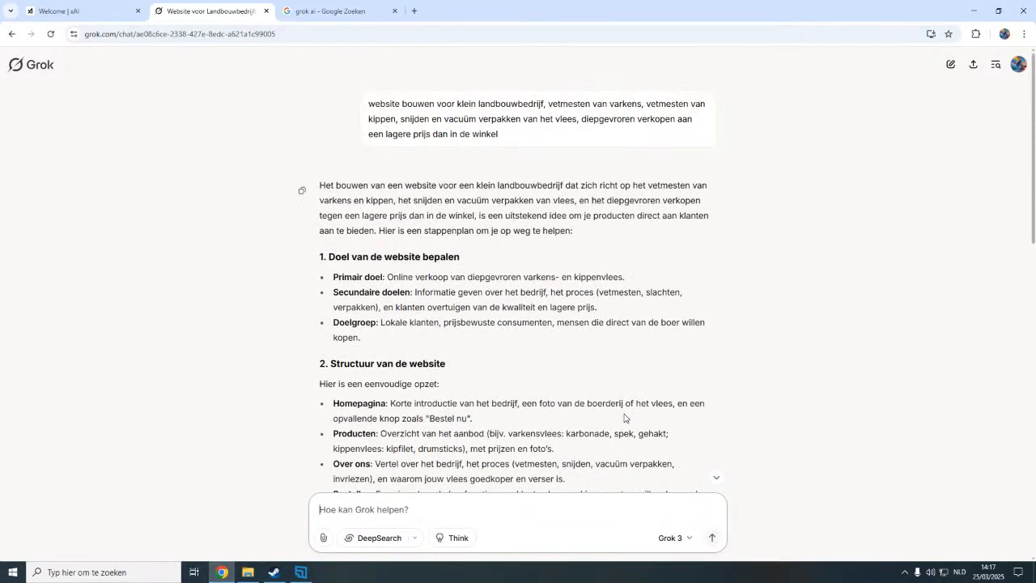
pyautogui.scroll(-15, 624, 417)
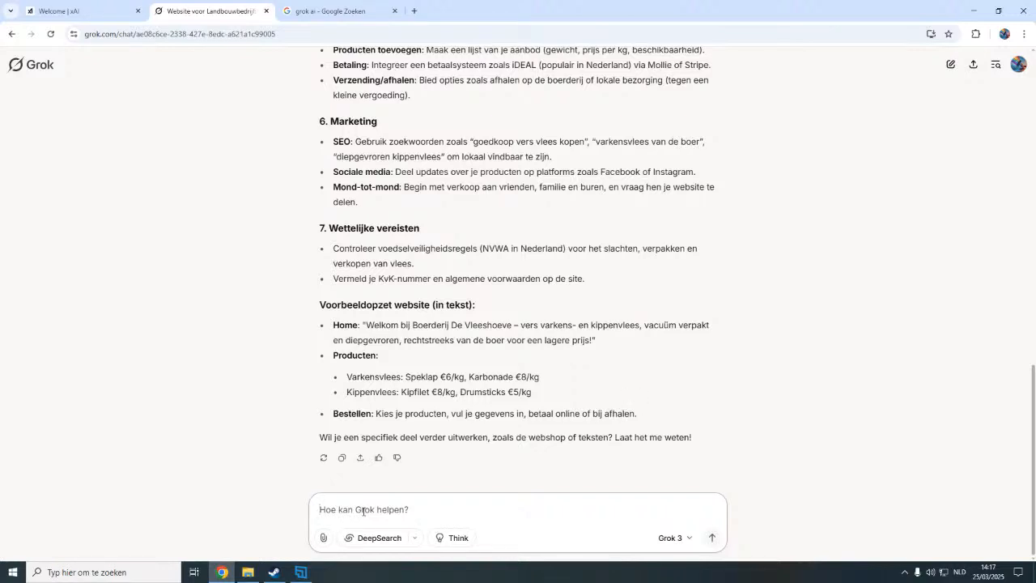
# Send Grok the message "kan elon musk mijn vriend worden op X? ;p".
pyautogui.write('kan elon')
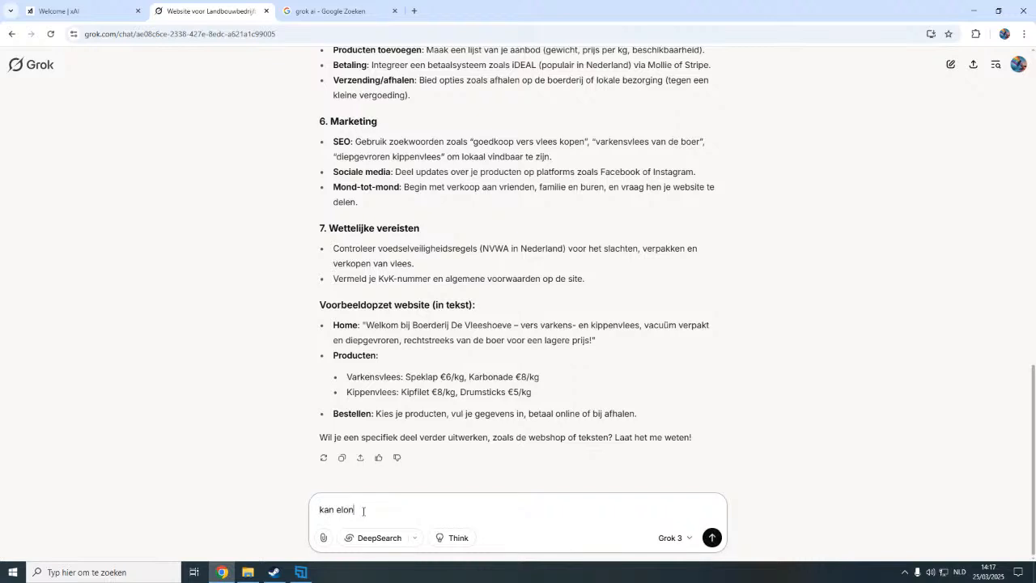
pyautogui.write(' musk mijn vriend wo')
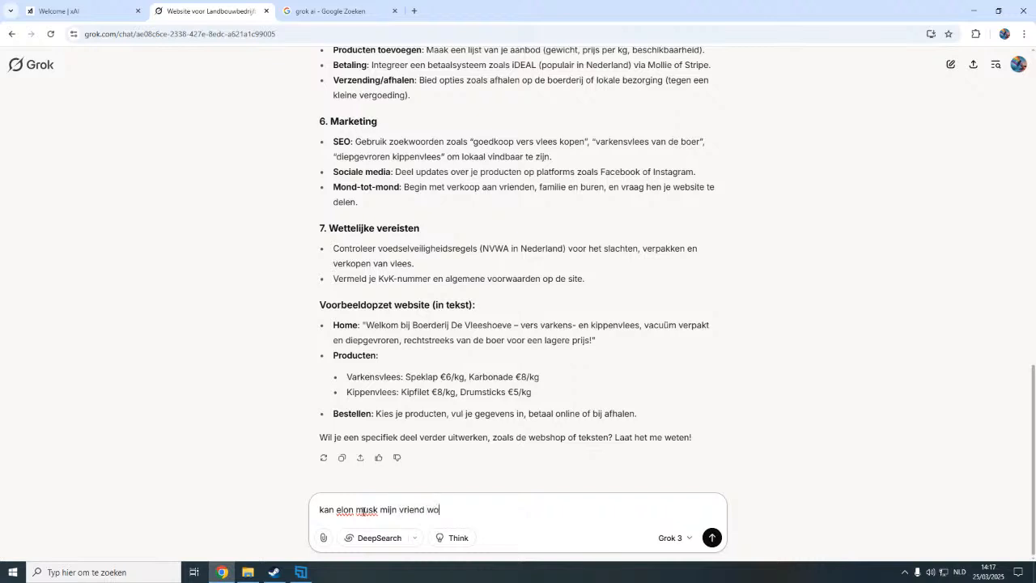
pyautogui.write('rden op x ;p')
pyautogui.press('BackSpace')
pyautogui.write('X?')
pyautogui.click(721, 539)
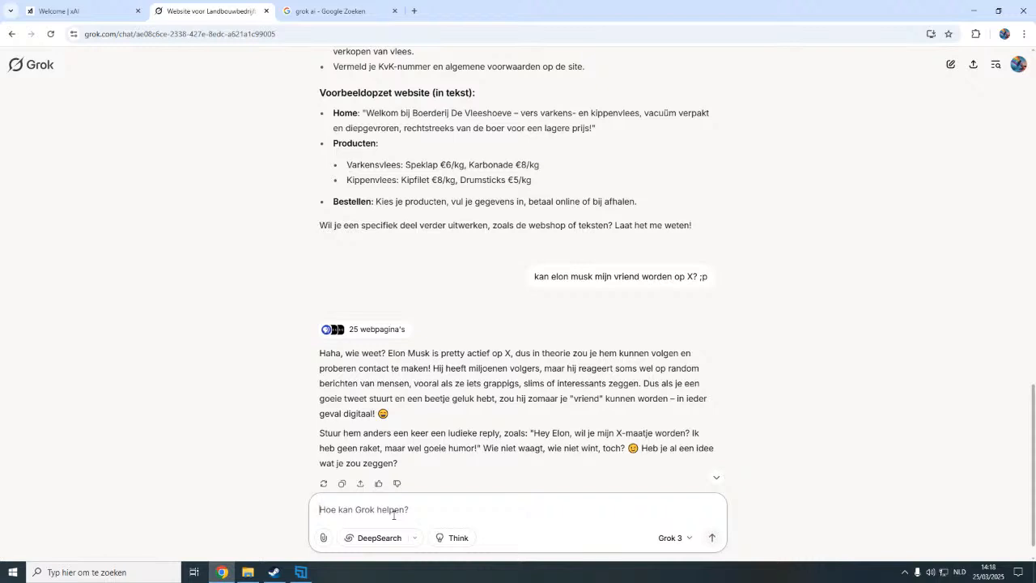
# Send Grok the message "nee laten we concentreren op de website".
pyautogui.write('nee')
pyautogui.write('la')
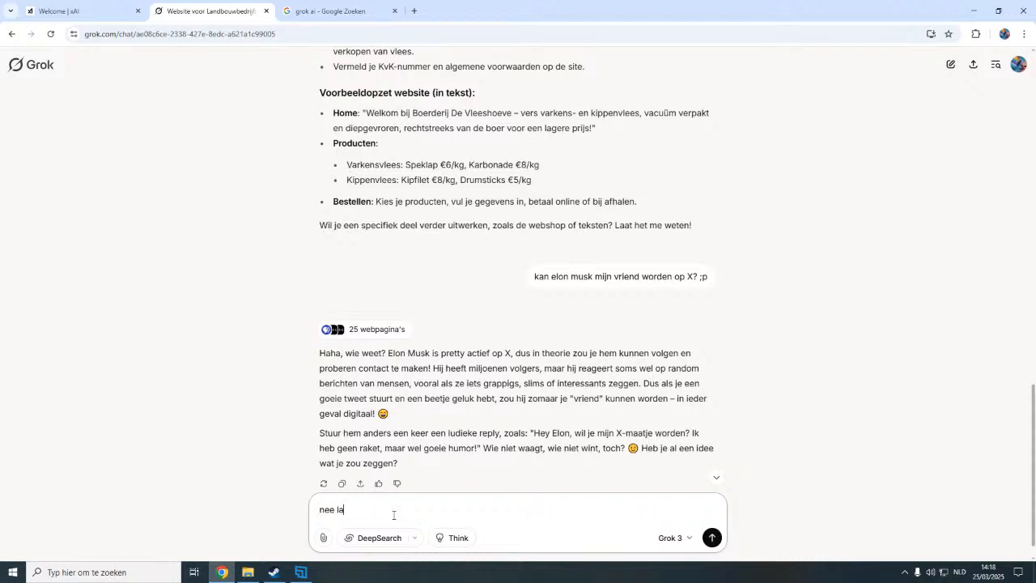
pyautogui.write('ten we concentreren op de we')
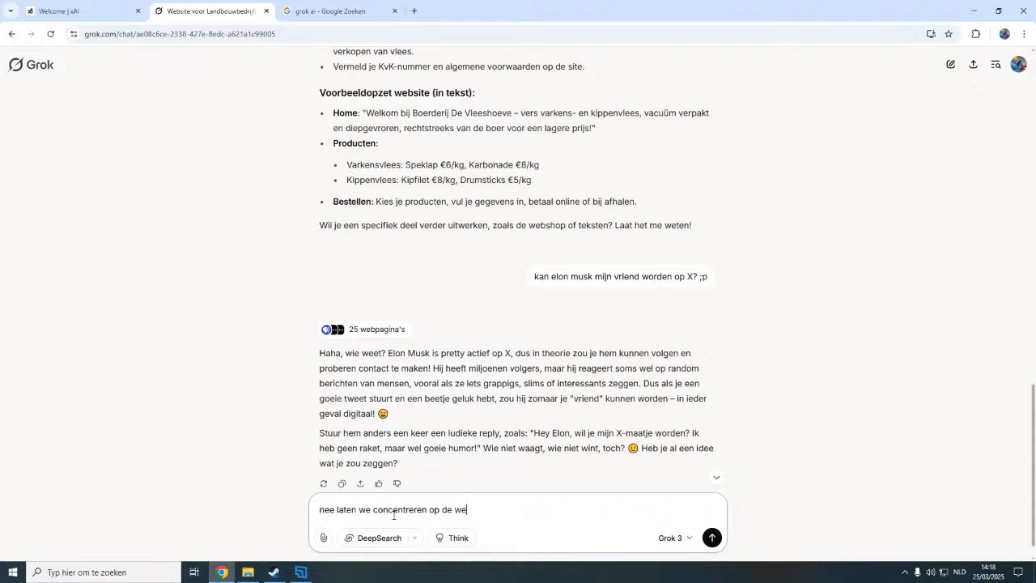
pyautogui.write('bsite')
pyautogui.press('Return')
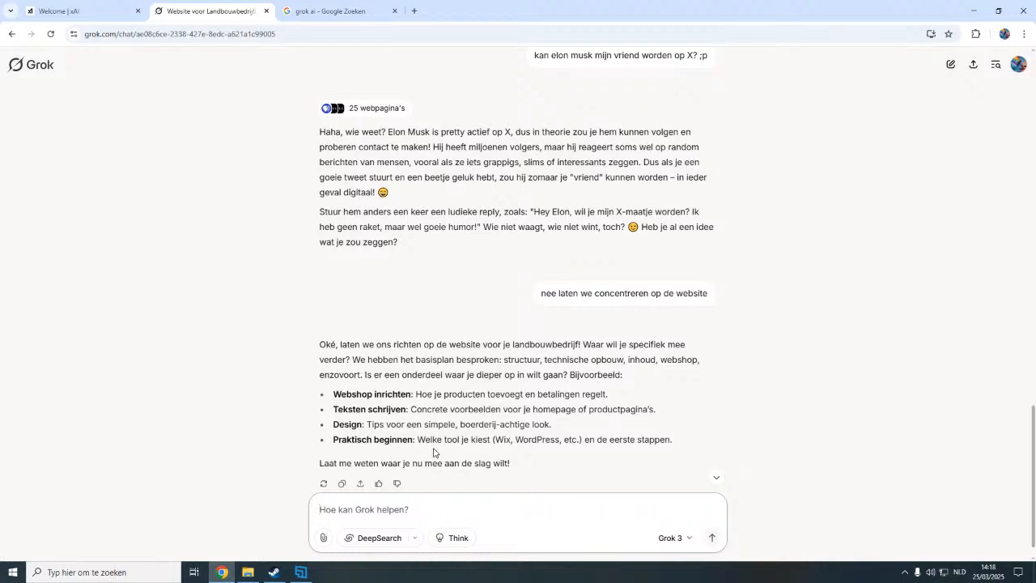
# Examine Grok's website plan from its goals and structure through to the suggested follow-up topics.
pyautogui.scroll(6, 434, 452)
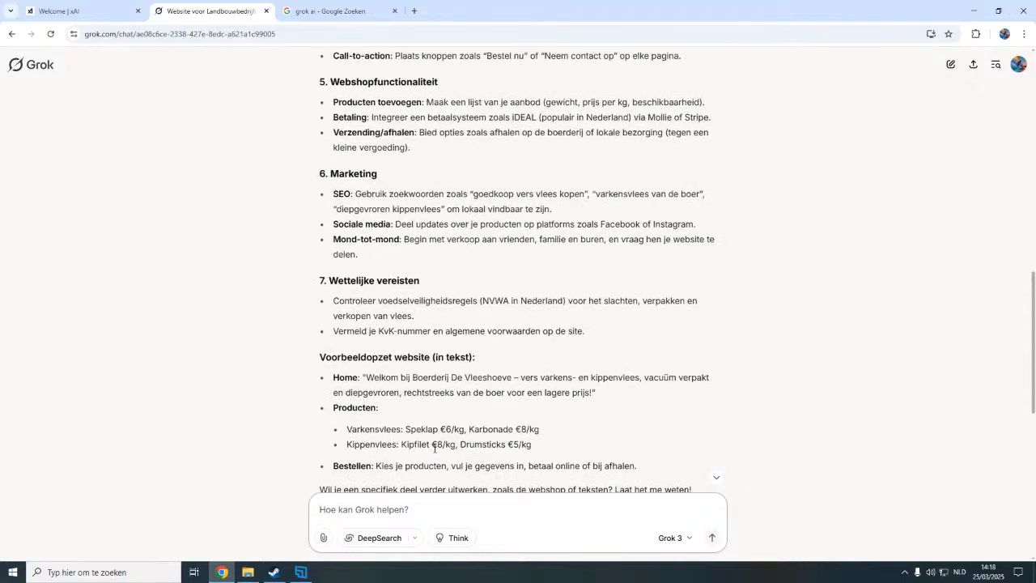
pyautogui.scroll(11, 436, 427)
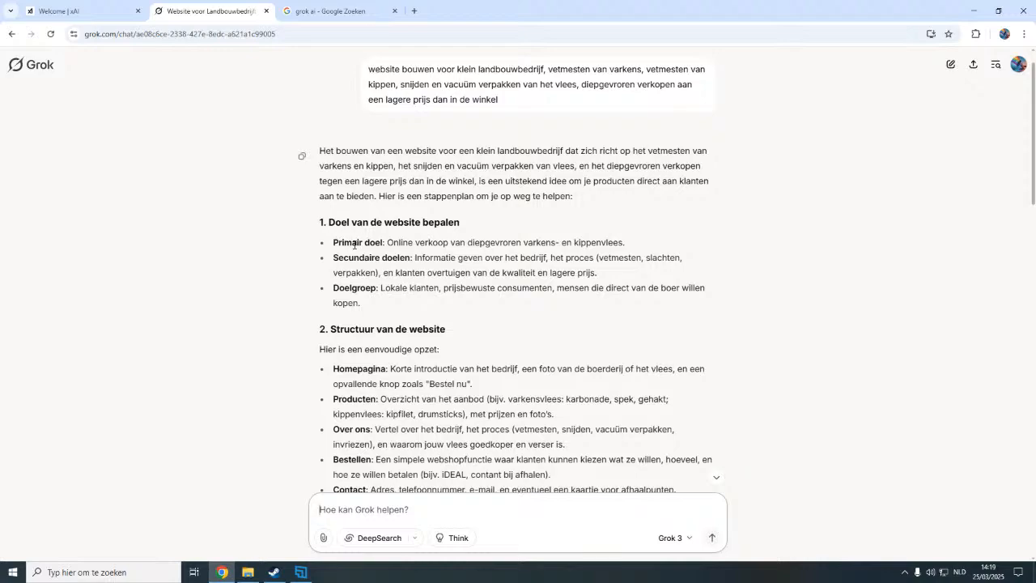
pyautogui.scroll(-20, 466, 252)
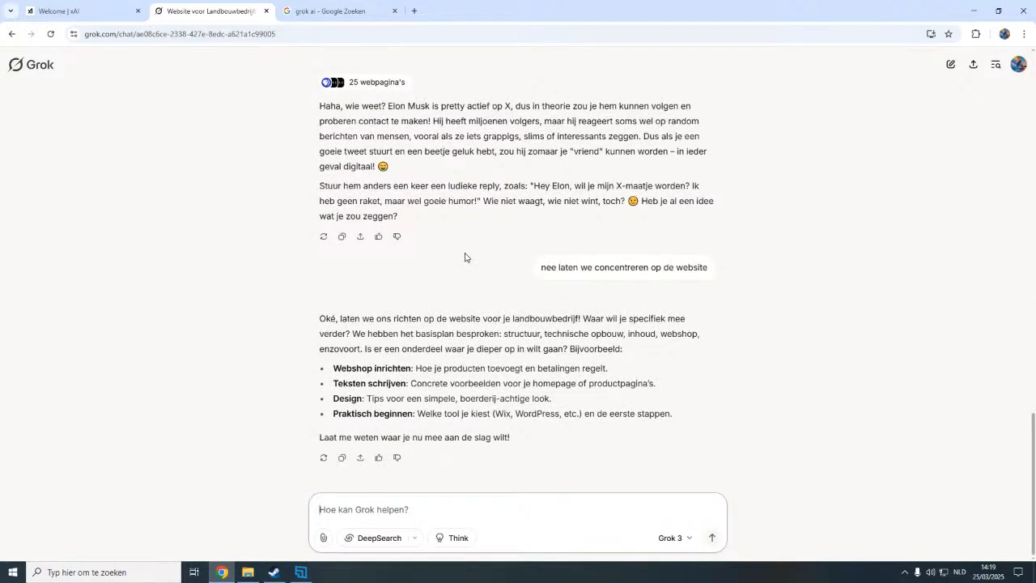
pyautogui.moveTo(372, 369); pyautogui.dragTo(402, 393)
pyautogui.click(404, 391)
pyautogui.scroll(1, 415, 369)
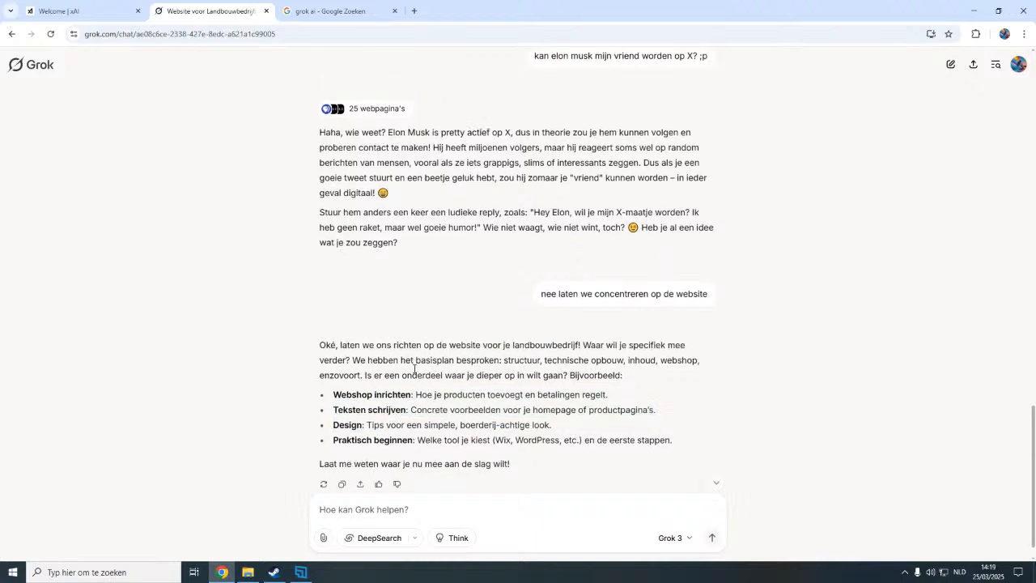
pyautogui.scroll(-1, 416, 369)
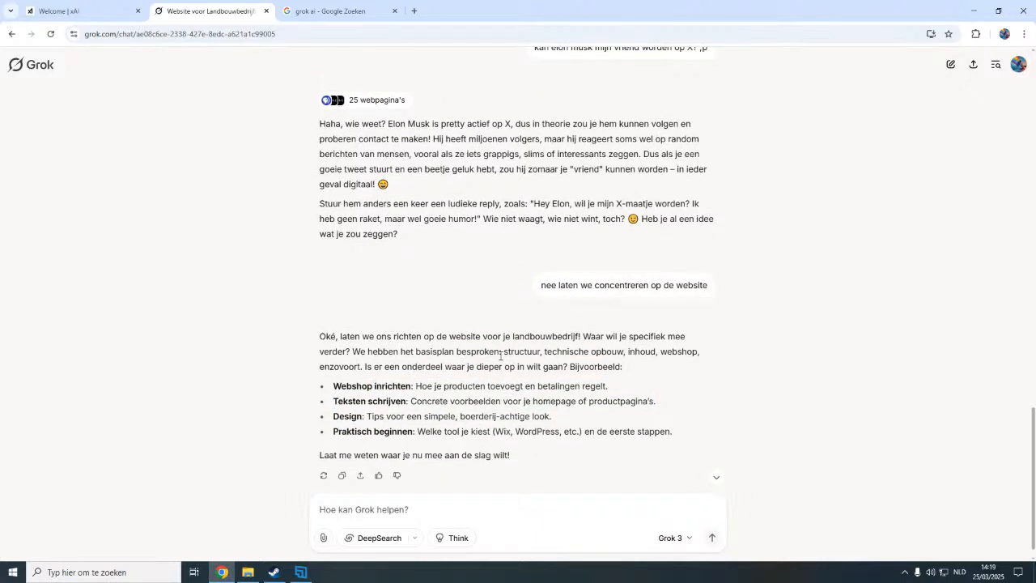
pyautogui.scroll(20, 501, 355)
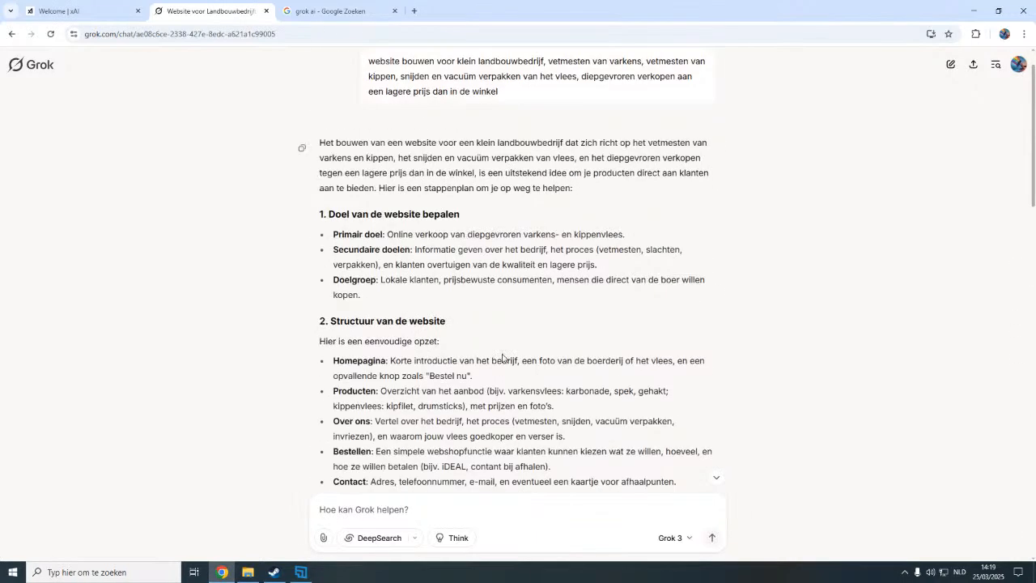
pyautogui.scroll(1, 502, 357)
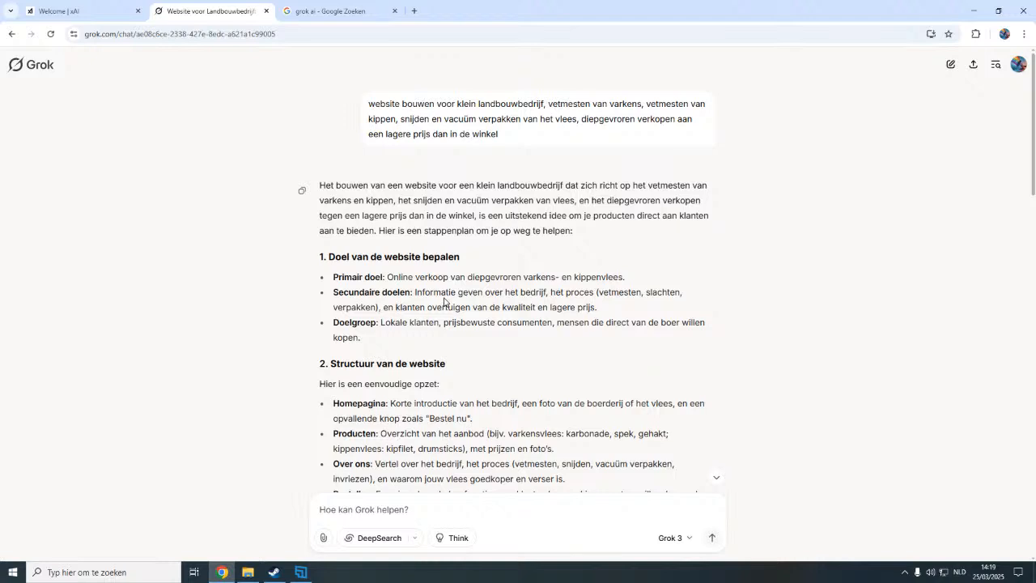
# Launch WordPad and snap the Grok browser window to the left half of the screen.
pyautogui.press('super')
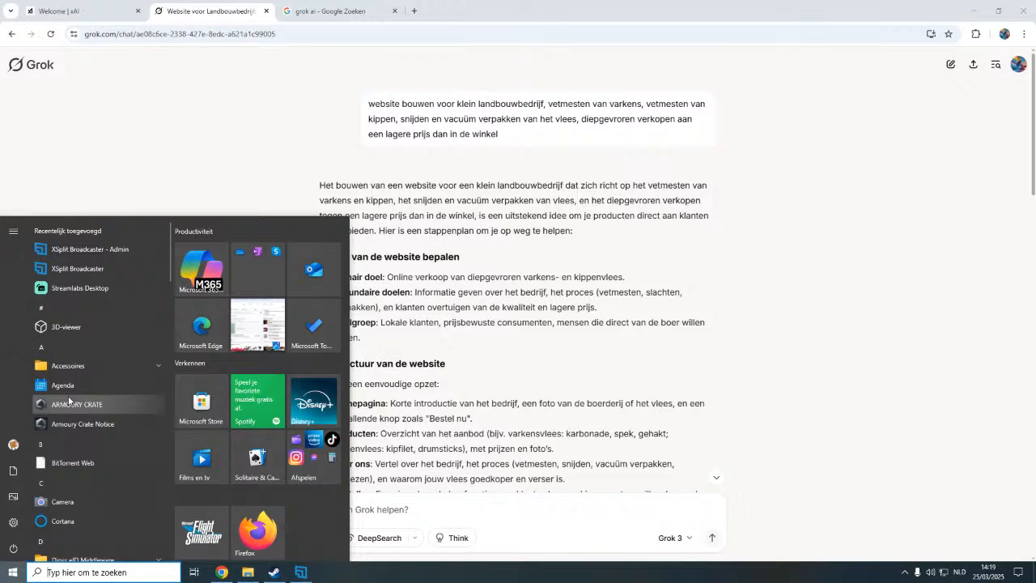
pyautogui.write('word')
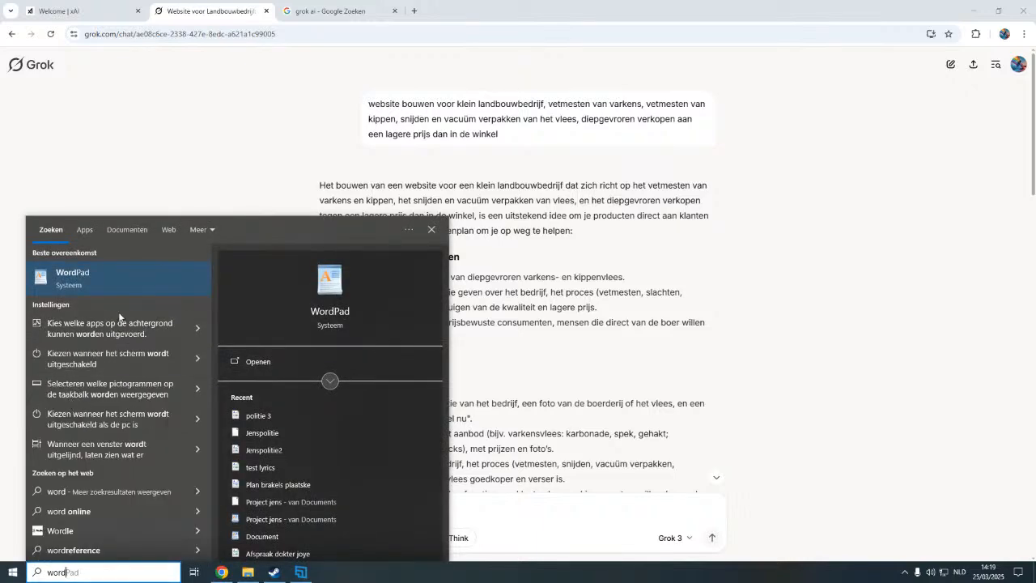
pyautogui.click(107, 282)
pyautogui.moveTo(657, 11); pyautogui.dragTo(1, 62)
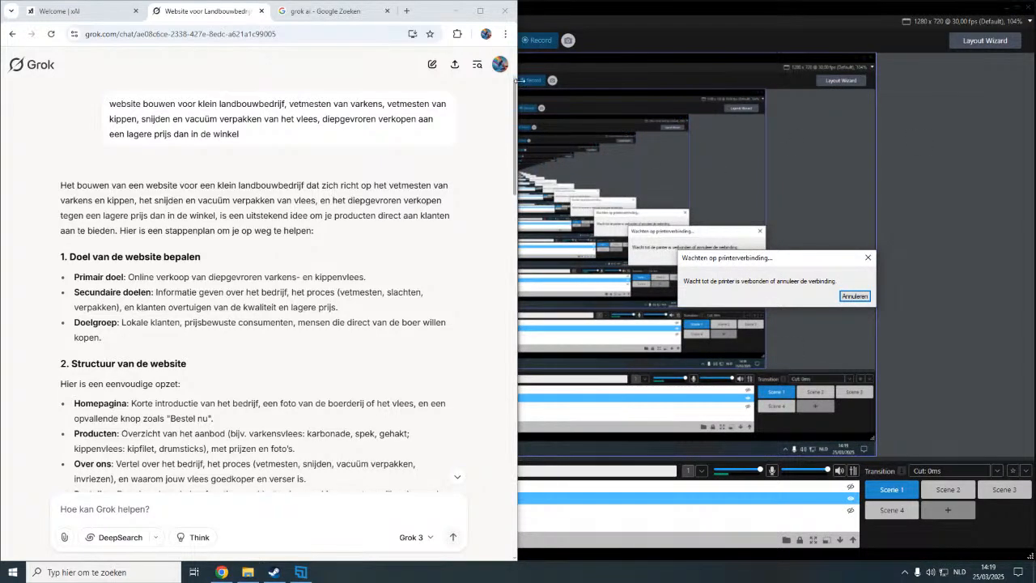
pyautogui.moveTo(426, 12); pyautogui.dragTo(5, 173)
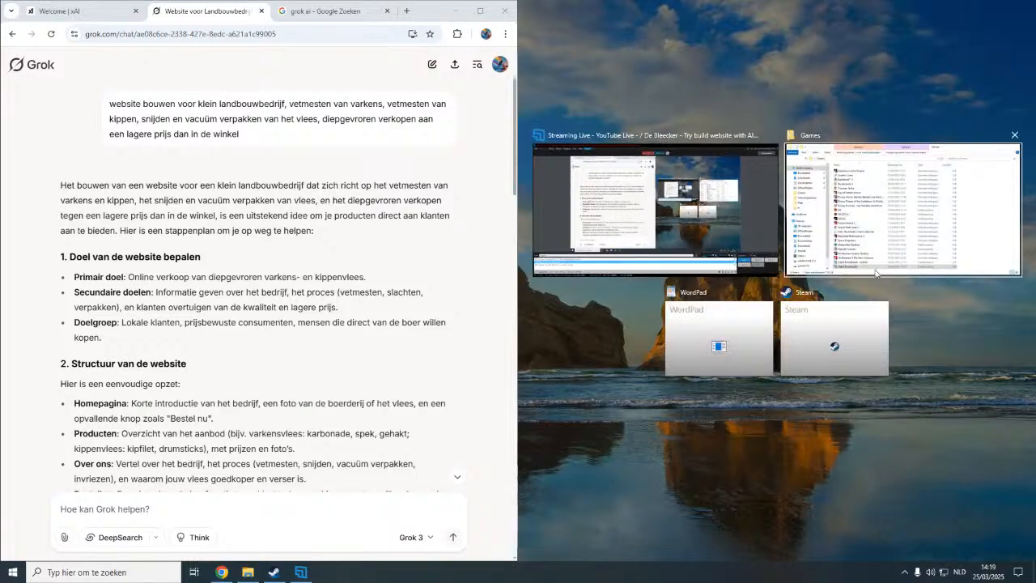
# Cancel the wait for the printer connection and snap the WordPad window to the right half of the screen.
pyautogui.click(724, 323)
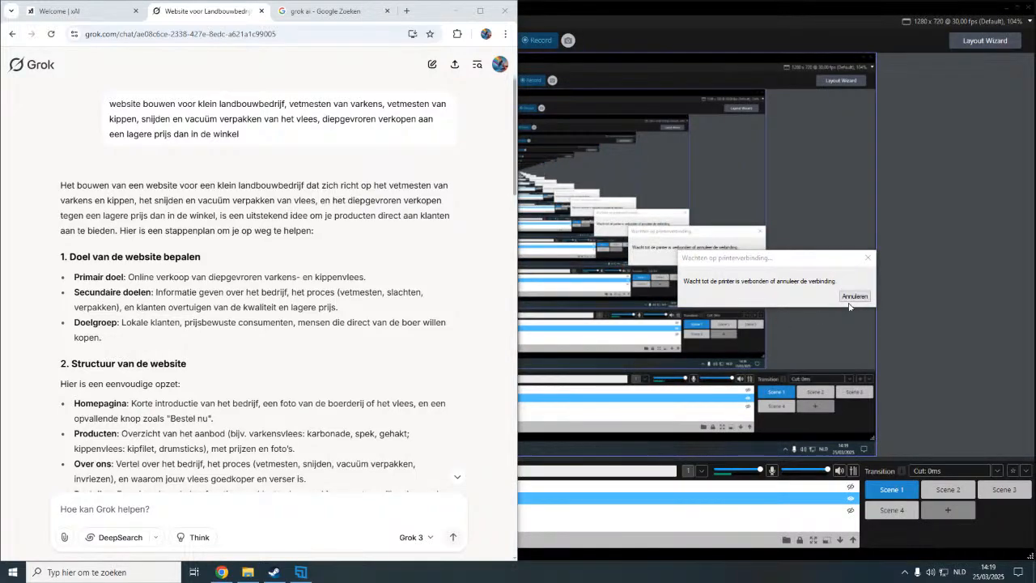
pyautogui.click(850, 304)
pyautogui.doubleClick(300, 7)
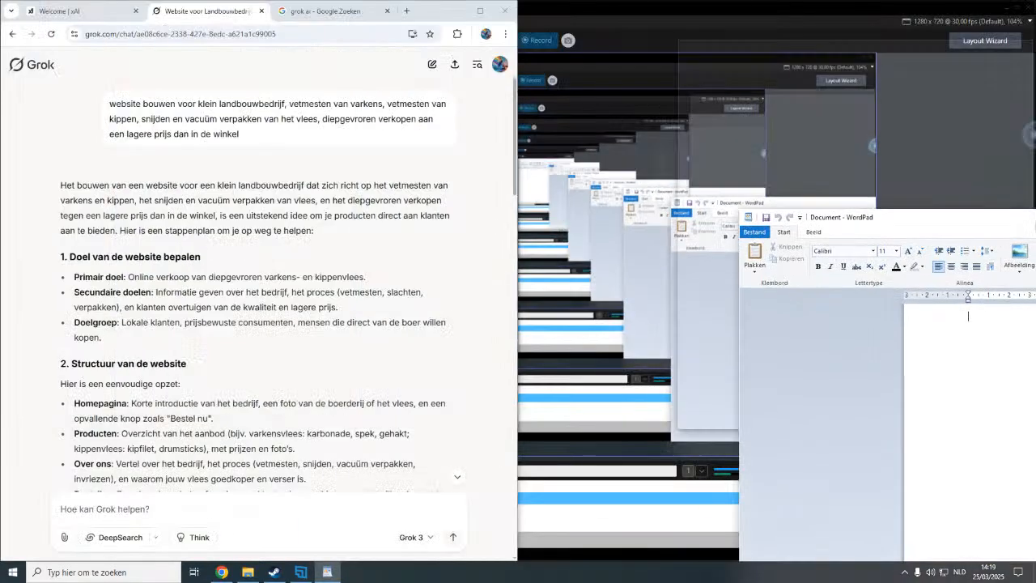
pyautogui.moveTo(1034, 217); pyautogui.dragTo(1035, 217)
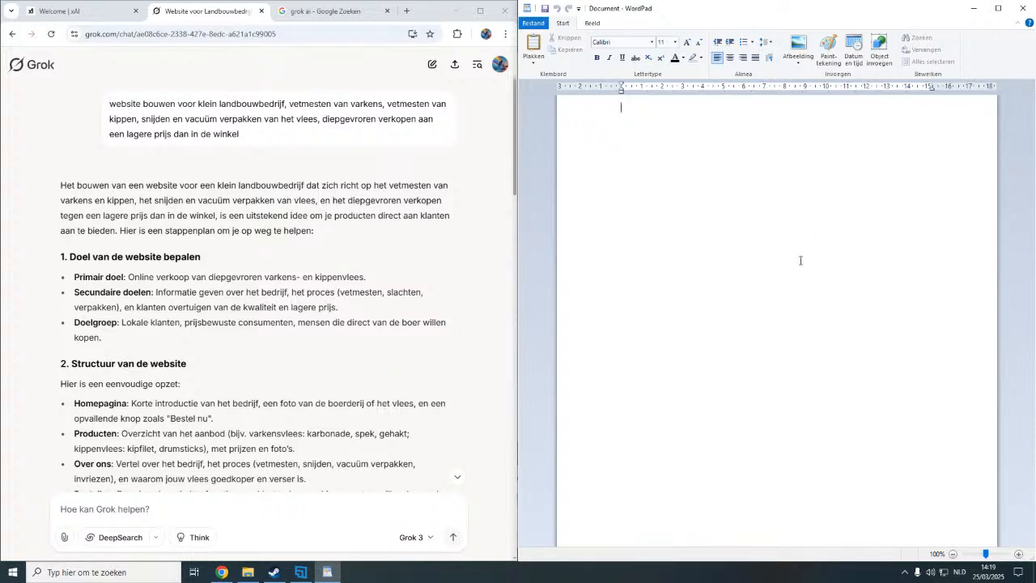
# Start the document with "primair doel: fysiek en online verkoop van bevroren gesneden vlees,".
pyautogui.write('primair')
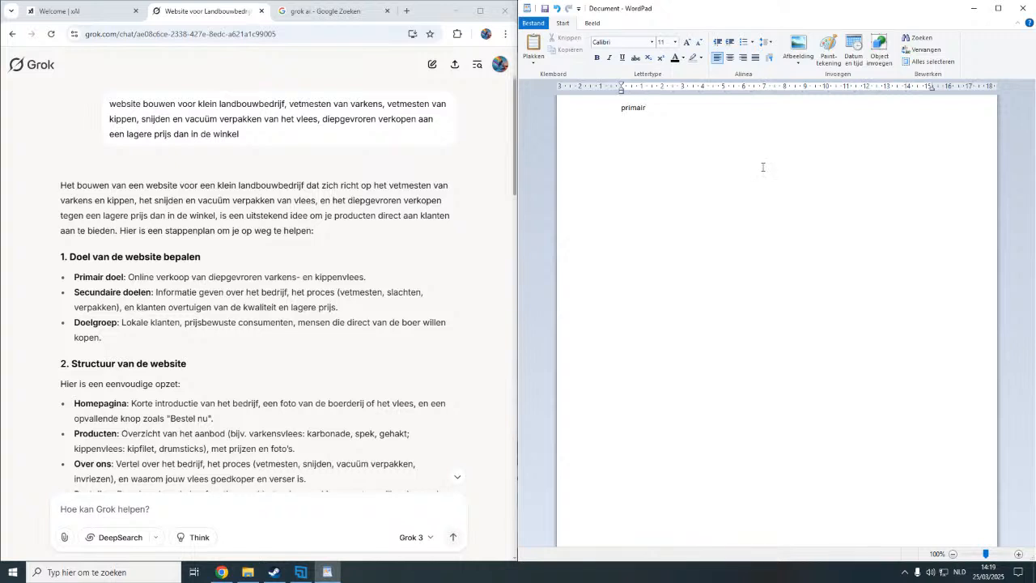
pyautogui.write(' doel:')
pyautogui.write('fysiek verkoop van')
pyautogui.click(688, 107)
pyautogui.write('en online verkoop')
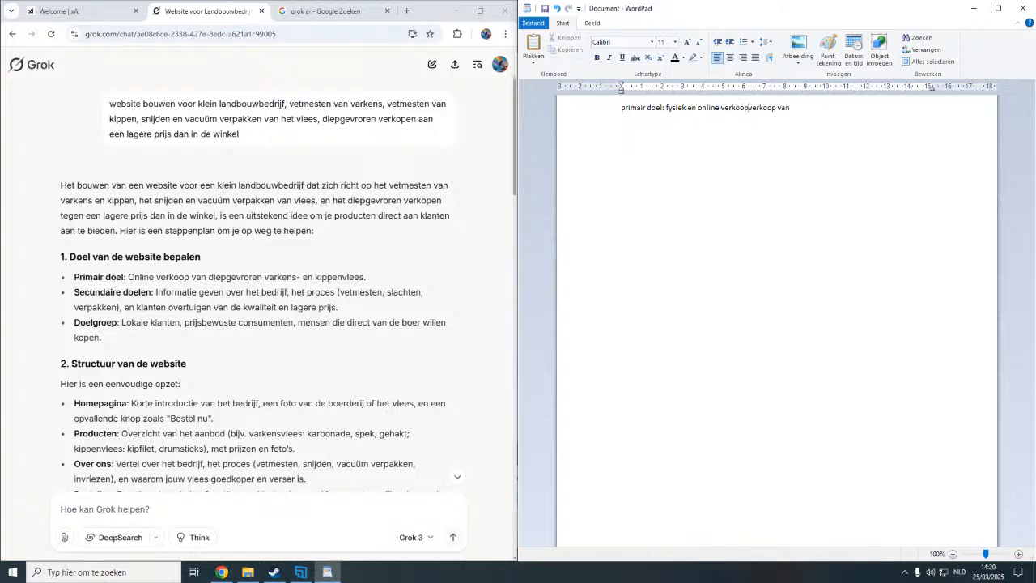
pyautogui.write(' van bevroren gesneden vle')
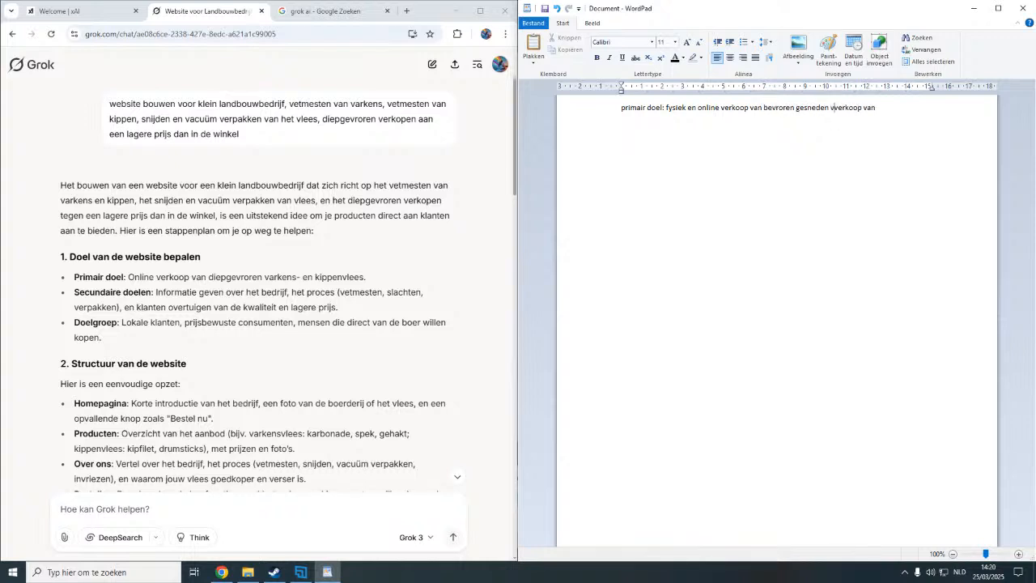
pyautogui.write('es,')
pyautogui.click(829, 106)
pyautogui.write(',')
pyautogui.press('BackSpace')
pyautogui.press('BackSpace')
# Continue the primary goal after "vlees," with "bewerkte gerechten oa, spaghetti,".
pyautogui.click(852, 108)
pyautogui.write('bewerkte gerechten')
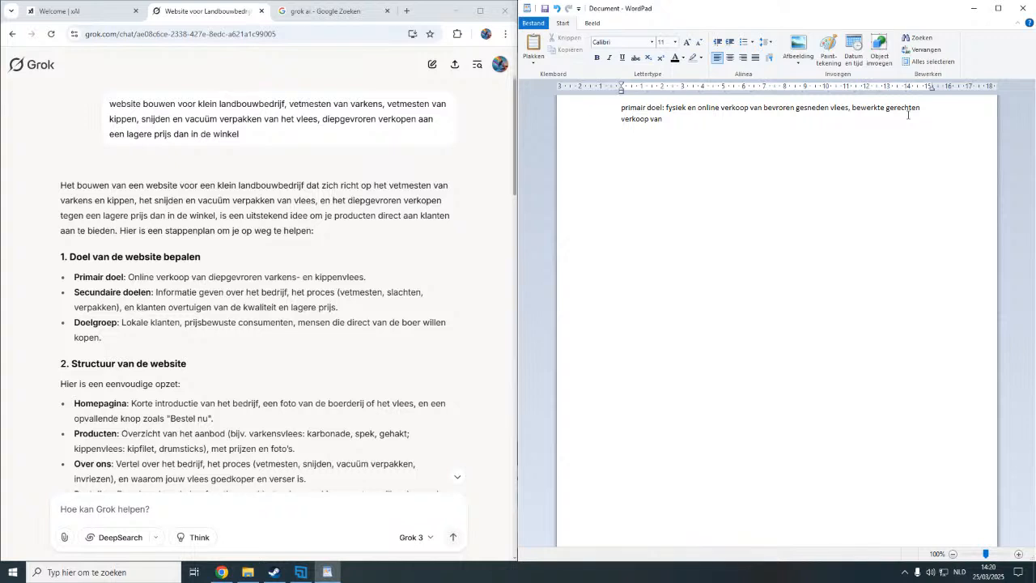
pyautogui.write(' oa, spaghetti, verkoop')
# Delete "en online" after "fysiek" and the leftover "verkoop van" at the end of the primary goal.
pyautogui.moveTo(688, 108); pyautogui.dragTo(709, 111)
pyautogui.press('Delete')
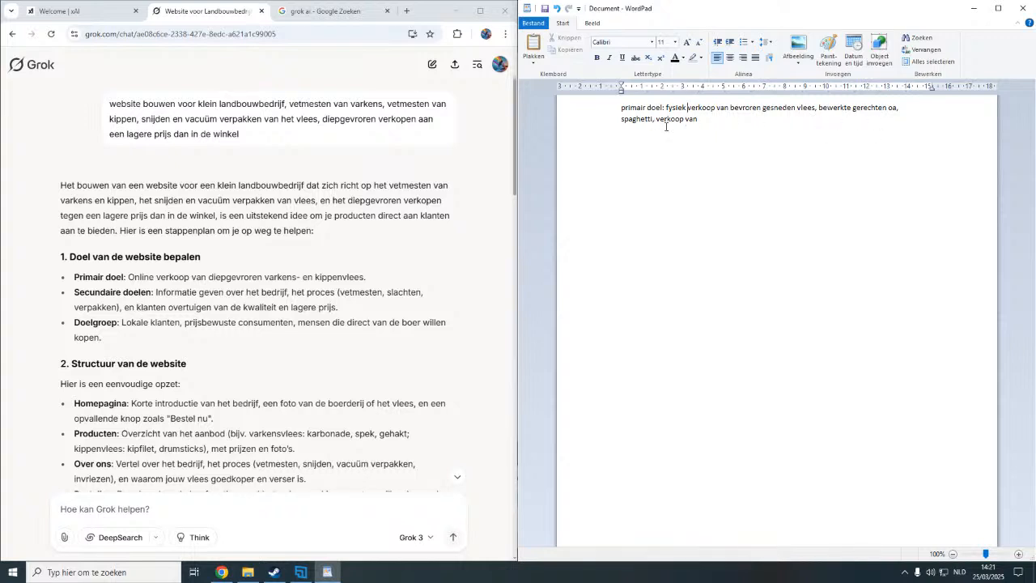
pyautogui.click(706, 123)
pyautogui.hotkey('ctrl', 'shift', 'Left')
pyautogui.hotkey('ctrl', 'shift', 'Left')
pyautogui.press('BackSpace')
pyautogui.press('BackSpace')
pyautogui.press('BackSpace')
# Rewrite the list of dishes after "bewerkte gerechten" as "oa: spaghetti, stoofvlees, vol-au-vent.".
pyautogui.click(898, 107)
pyautogui.press('BackSpace')
pyautogui.write(': spaghetti, stoofvlees, vol-')
pyautogui.write('au-vent')
pyautogui.write('.')
# Add "Prive terras met verkoop van lichte bieren, frisdranken, tabak" to the primary goal.
pyautogui.write('Prive terras met')
pyautogui.write('verkoop van li')
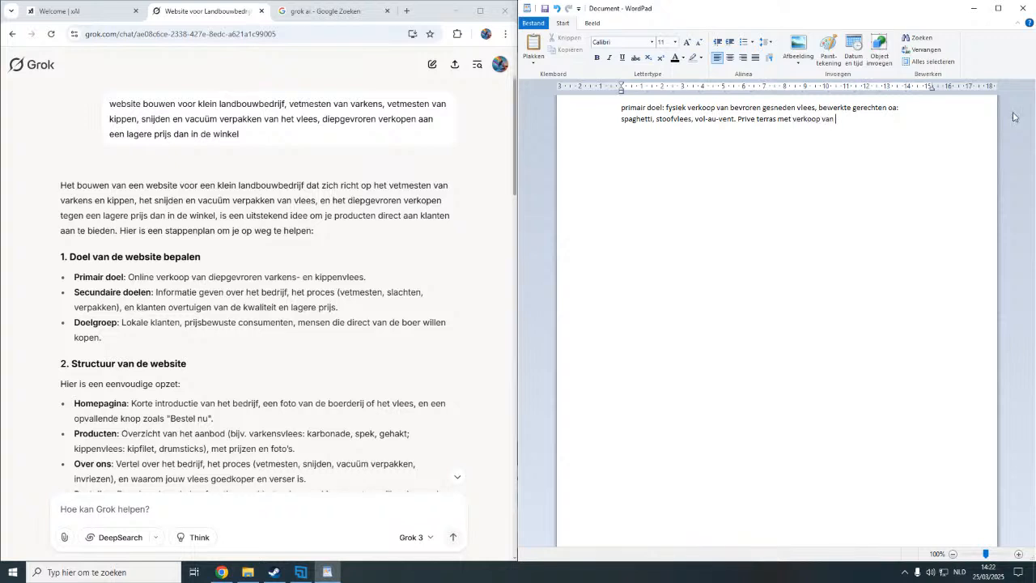
pyautogui.write('chte bieren, frisdranken en')
pyautogui.press('BackSpace')
pyautogui.press('BackSpace')
pyautogui.press('BackSpace')
pyautogui.write(', tabak')
# Finish the primary goal with "en mogelijkheid om gerechten te eten. Enkel na telefonisch contact.".
pyautogui.write(' en')
pyautogui.write(' mogeli')
pyautogui.write('jkh')
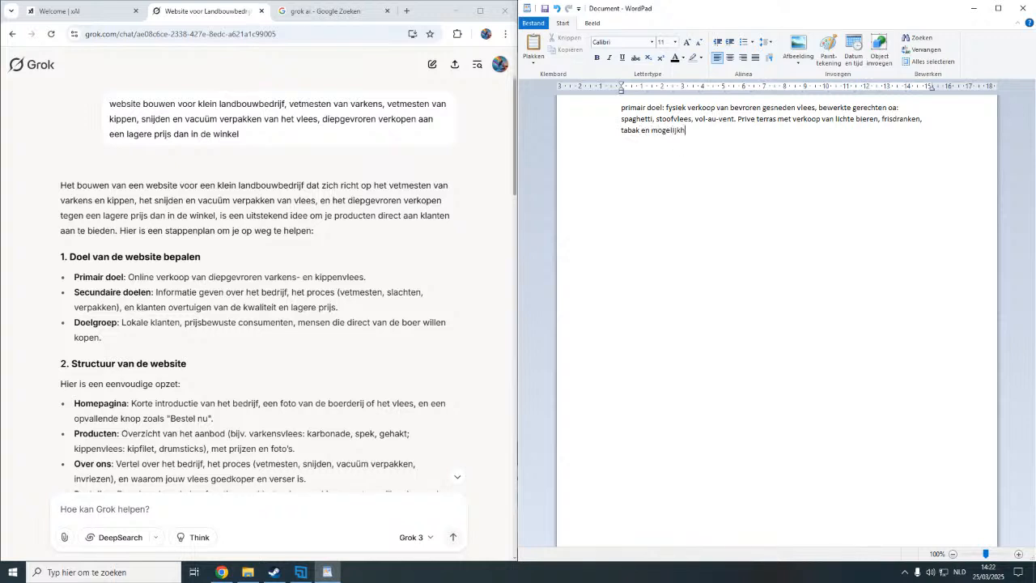
pyautogui.write('eid om gerechten te eten')
pyautogui.write('. Enkel na')
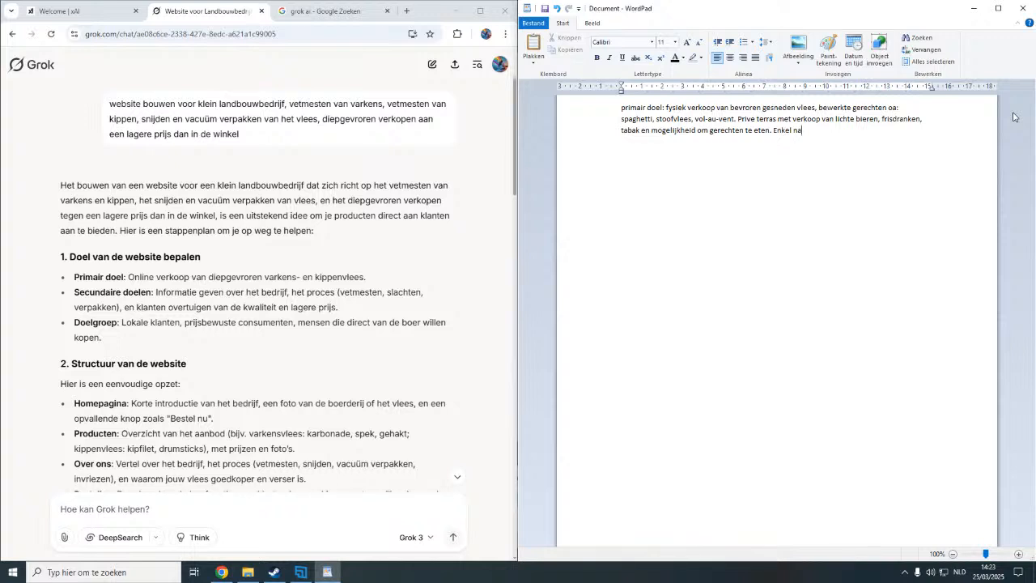
pyautogui.write('telefonisch contact')
pyautogui.press('capslock')
pyautogui.write('SECUNDAI')
pyautogui.press('BackSpace')
pyautogui.press('BackSpace')
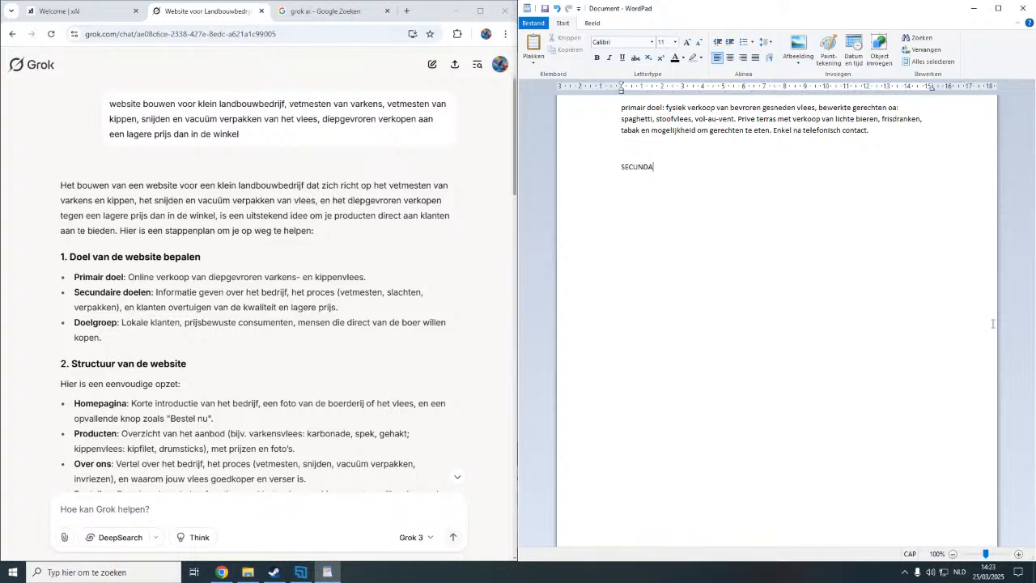
pyautogui.press('BackSpace')
pyautogui.press('BackSpace')
pyautogui.press('BackSpace')
pyautogui.press('BackSpace')
pyautogui.press('BackSpace')
pyautogui.press('BackSpace')
pyautogui.press('capslock')
# Write "secundair doel: vetmesten van varkens, kippen, verkoop van hydroponisch" below the primary goal.
pyautogui.write('s')
pyautogui.write('ecundair')
pyautogui.write(' doel')
pyautogui.write(';')
pyautogui.press('BackSpace')
pyautogui.write(': vetmesten van varke')
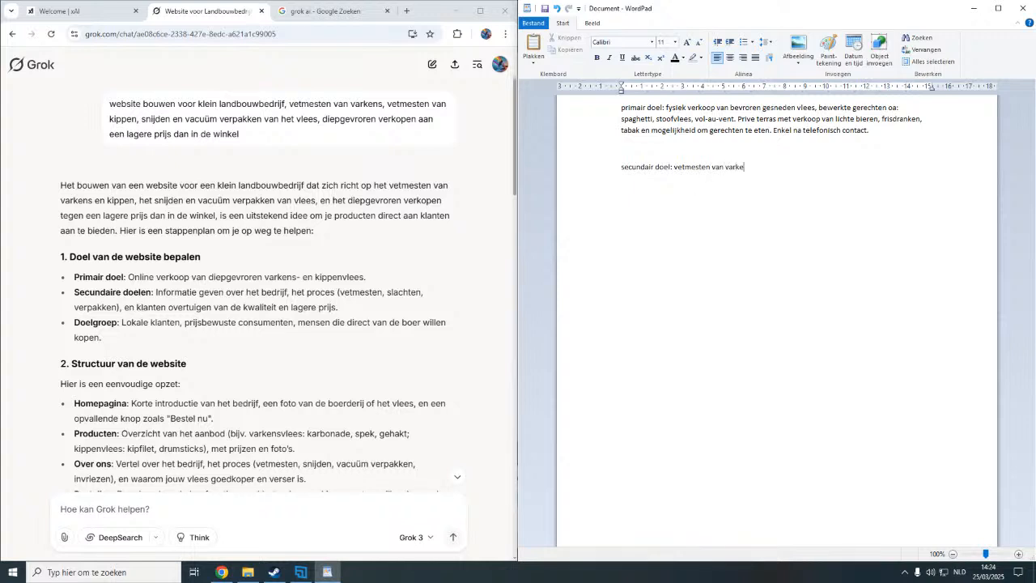
pyautogui.write('ns, kippen, verkoop van hydroponisch')
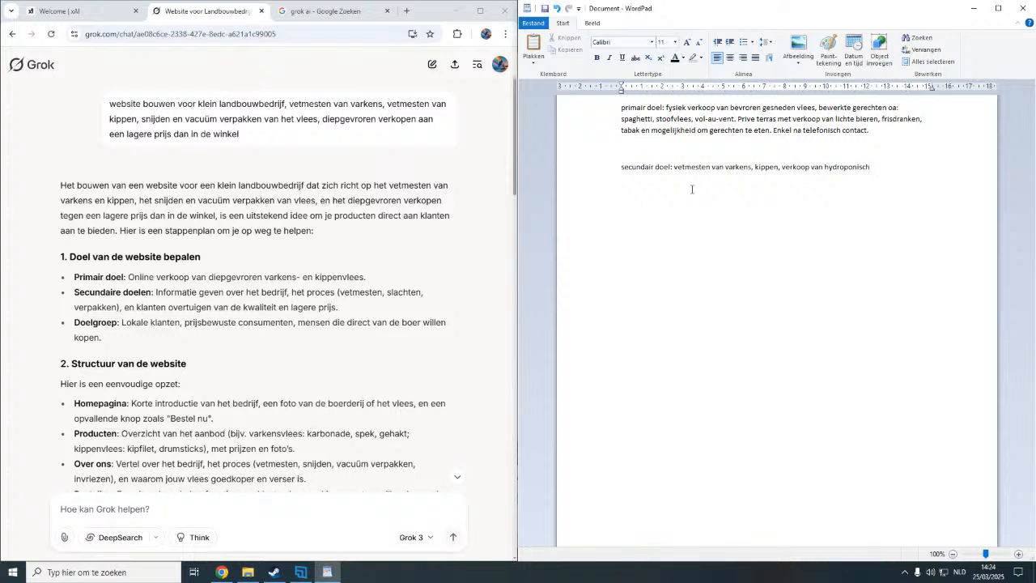
# Finish the secondary goal with "geteeld gerstgras(kiemen, dierenvoeder).".
pyautogui.write(' geteeld')
pyautogui.write('gherst')
pyautogui.press('BackSpace')
pyautogui.press('BackSpace')
pyautogui.press('BackSpace')
pyautogui.write('rs')
pyautogui.write('t')
pyautogui.write('gras')
pyautogui.write('()')
pyautogui.write('dierenvoeder')
pyautogui.write('kiemen,')
pyautogui.write(' .')
# Start a new paragraph below the secondary goal with "doelgroep; iedereen".
pyautogui.press('Return')
pyautogui.write('oe')
pyautogui.press('BackSpace')
pyautogui.press('BackSpace')
pyautogui.write('oelgroep')
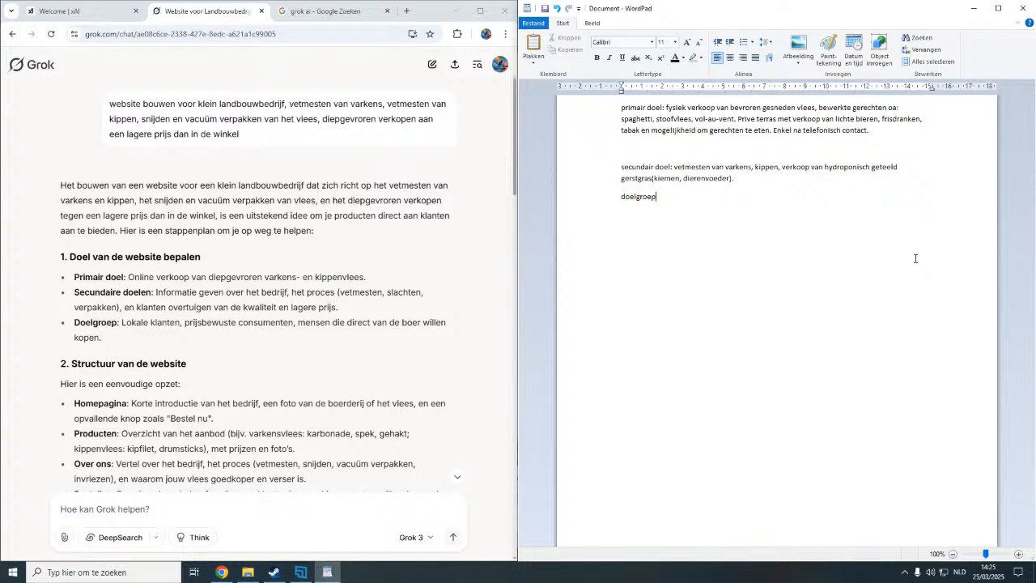
pyautogui.write(':')
pyautogui.write(' iedereen ')
# Continue the target group description with "die de regels wil naleven,".
pyautogui.write('die d')
pyautogui.write('e regels n')
pyautogui.write('ael')
pyautogui.press('BackSpace')
pyautogui.press('BackSpace')
pyautogui.press('BackSpace')
pyautogui.press('BackSpace')
pyautogui.write('wil naleven, zicg ')
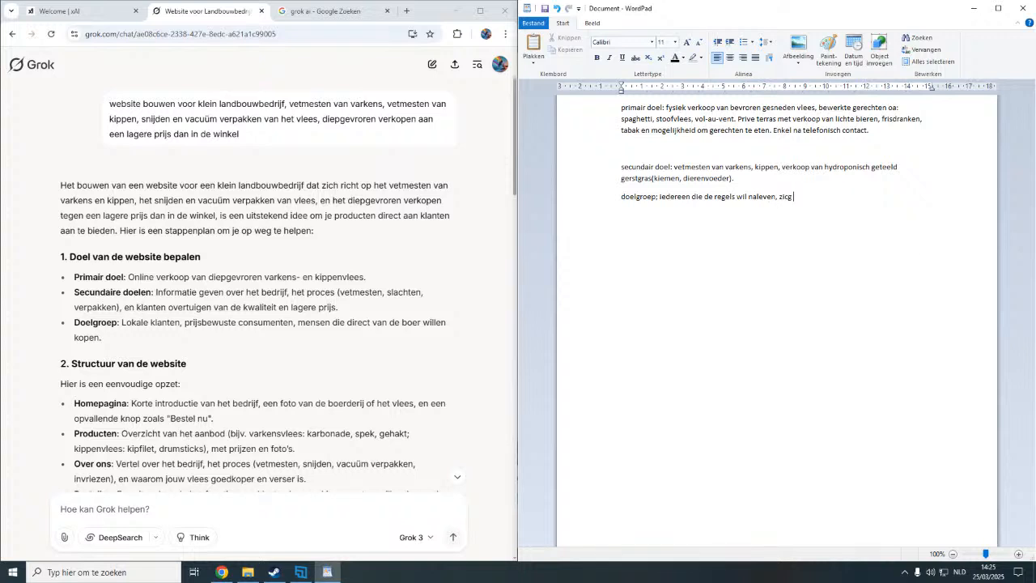
# Complete the target group's next clause as "zich gedraagt", correcting the spelling of both words.
pyautogui.write('gedraag')
pyautogui.click(794, 200)
pyautogui.press('BackSpace')
pyautogui.write('h')
pyautogui.click(855, 207)
pyautogui.write('t')
pyautogui.rightClick(812, 198)
pyautogui.click(807, 199)
pyautogui.doubleClick(807, 199)
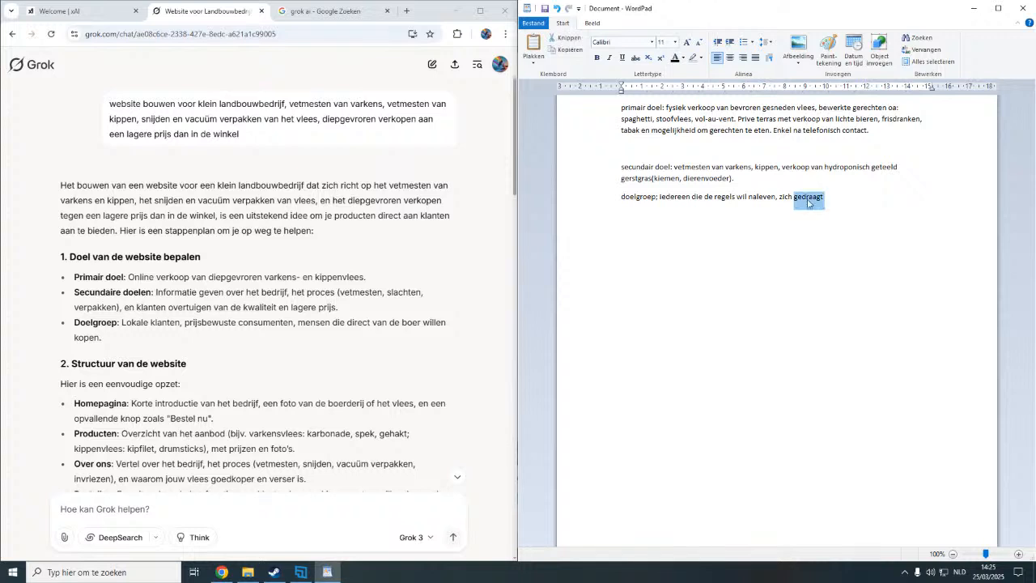
pyautogui.click(842, 200)
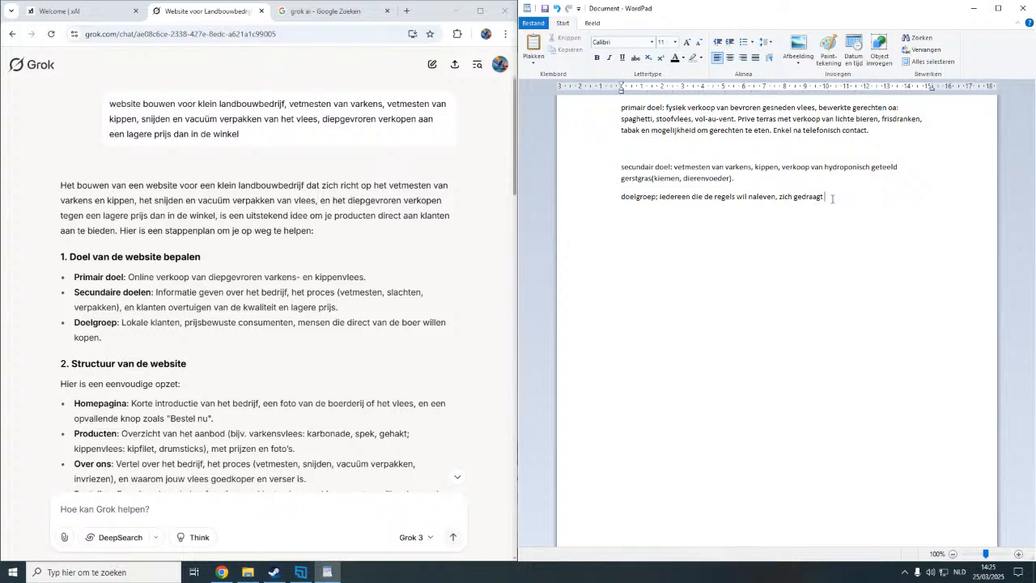
# Finish the target group paragraph with ", enkel na telefonisch contact en akkoord van de zaakeigenaar.".
pyautogui.press('BackSpace')
pyautogui.write(', enkel na telefonisch')
pyautogui.write('contact en akkoo')
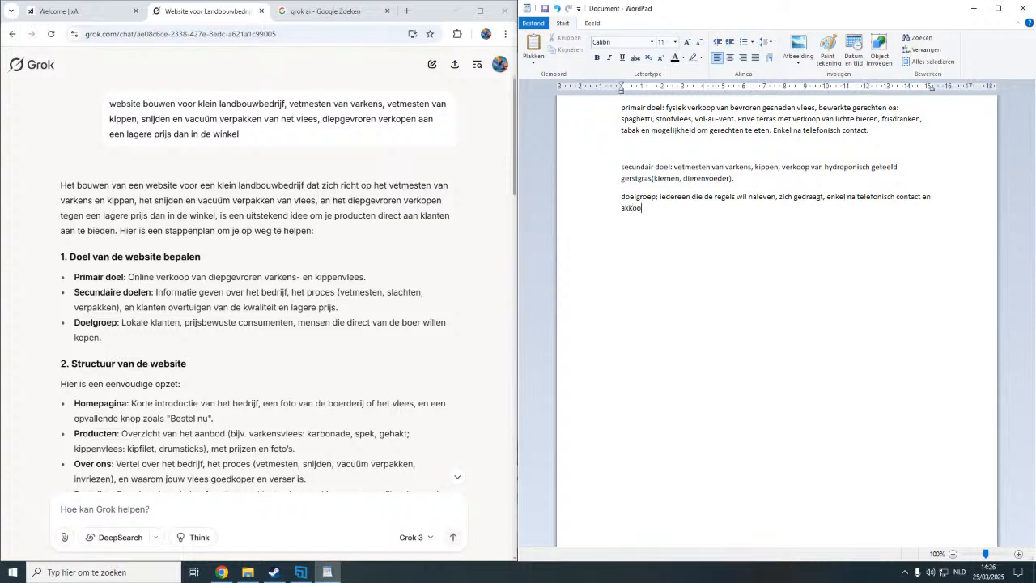
pyautogui.write('rd van de zaakeigenaar')
# Make room above the primary goal and copy Grok's heading "1. Doel van de website bepalen" there.
pyautogui.click(622, 106)
pyautogui.press('Return')
pyautogui.press('Return')
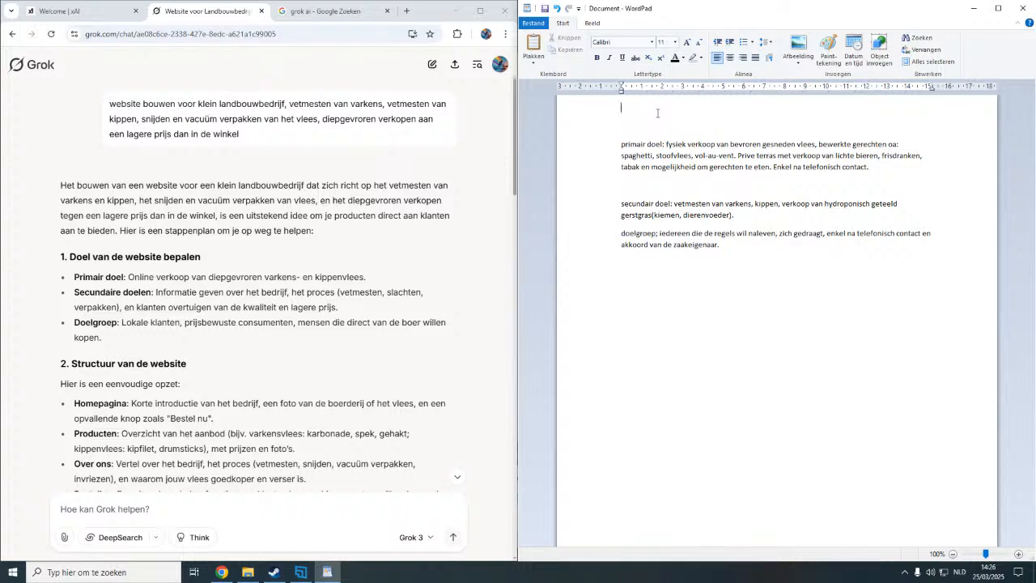
pyautogui.moveTo(201, 256); pyautogui.dragTo(58, 257)
pyautogui.hotkey('ctrl', 'c')
pyautogui.click(648, 121)
pyautogui.hotkey('ctrl', 'v')
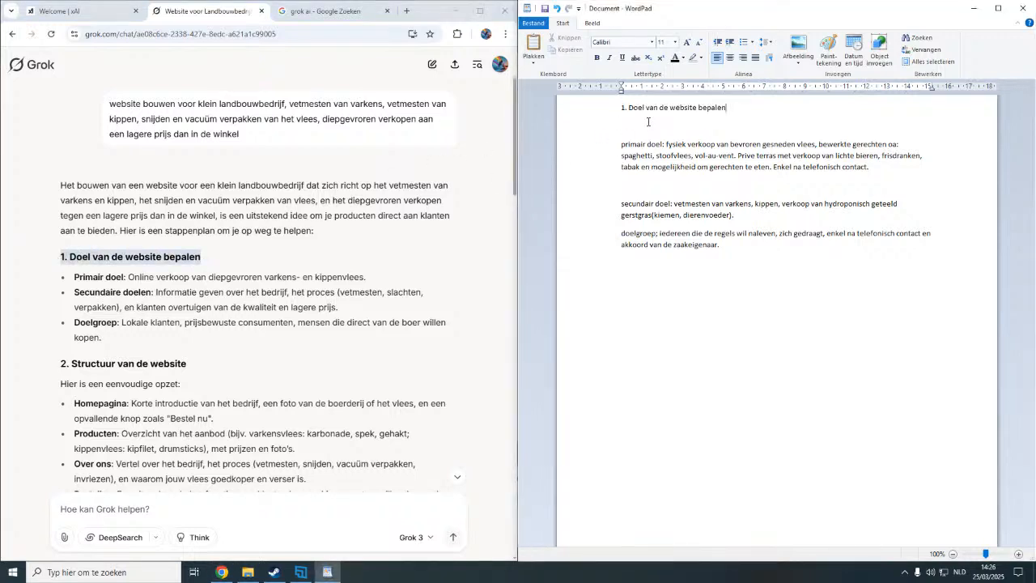
# Copy Grok's heading "2. Structuur van de website" into the document below the target group paragraph.
pyautogui.moveTo(61, 362); pyautogui.dragTo(208, 372)
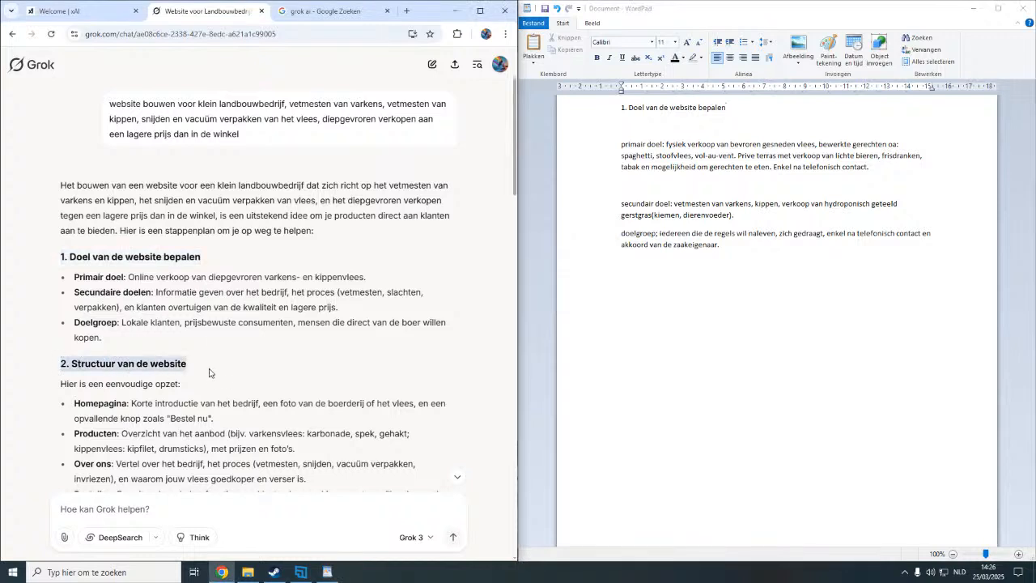
pyautogui.click(706, 313)
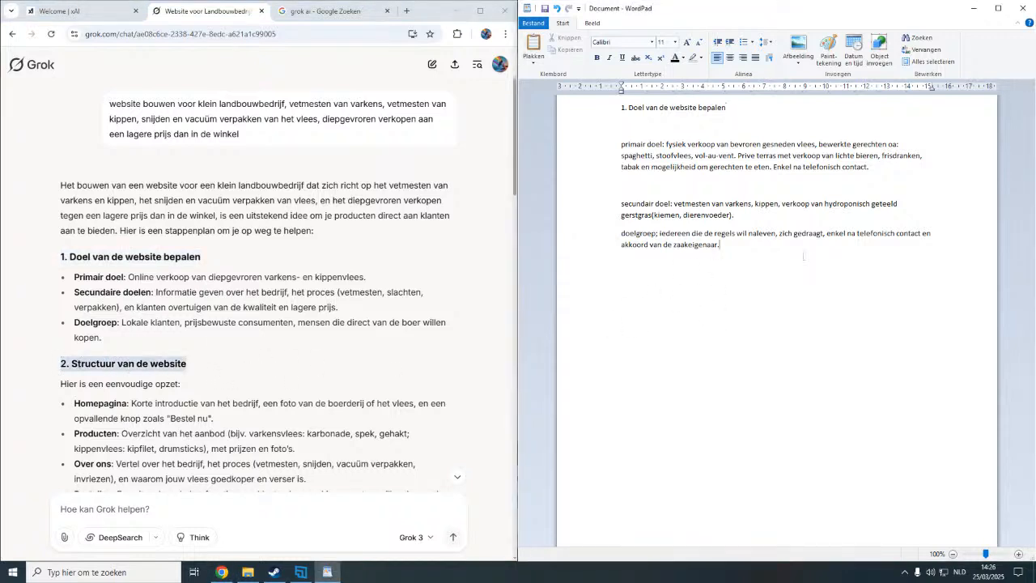
pyautogui.hotkey('ctrl', 'v')
# Write "homepagina: geen introductie, alles landelijk met varkens en kippen mooie droge aarde" under the second heading.
pyautogui.scroll(-2, 174, 237)
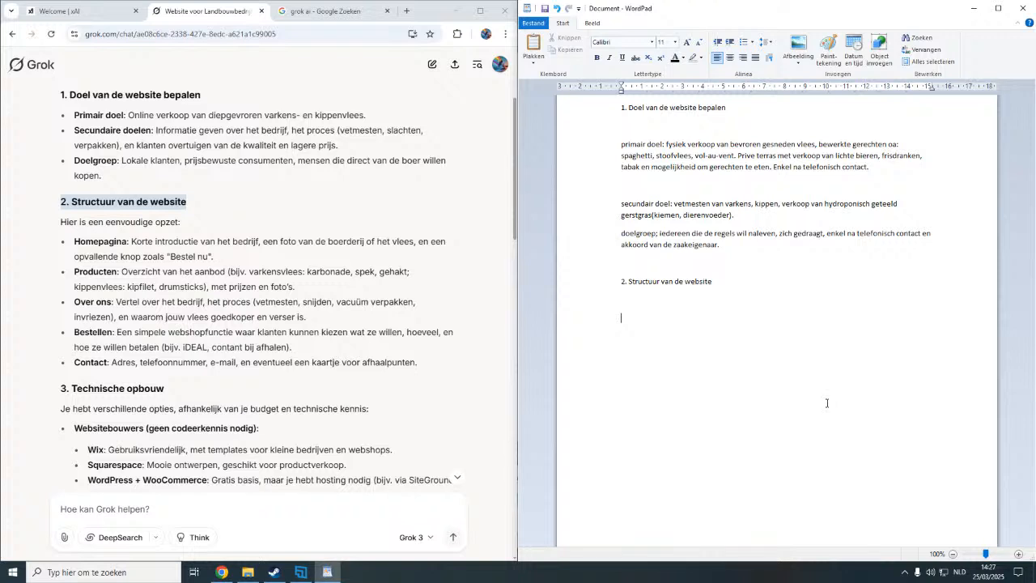
pyautogui.write('homepagina')
pyautogui.press('BackSpace')
pyautogui.write(': geen introductie')
pyautogui.write(', alle')
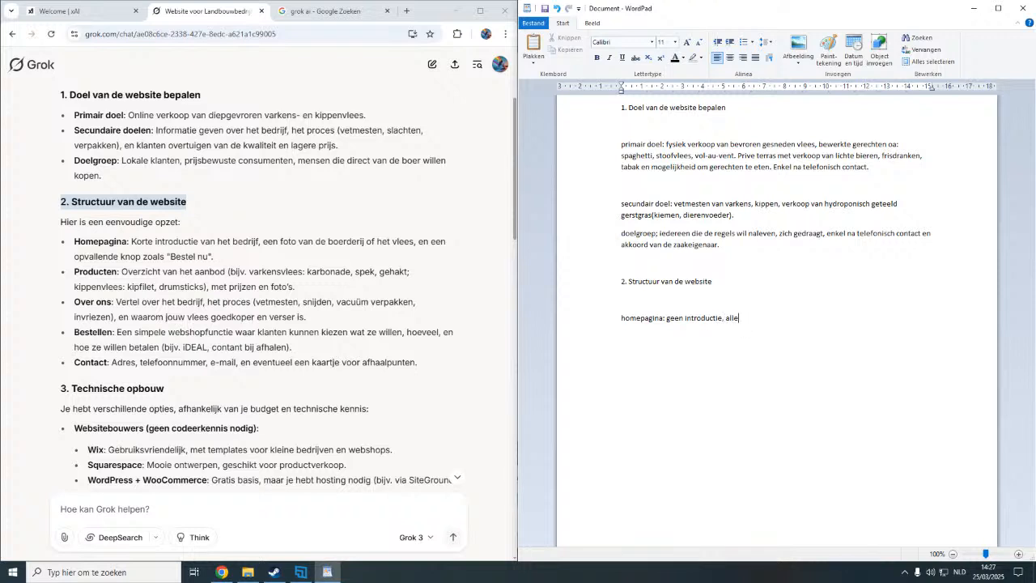
pyautogui.write('s landelijk met varkens en kippen mooi')
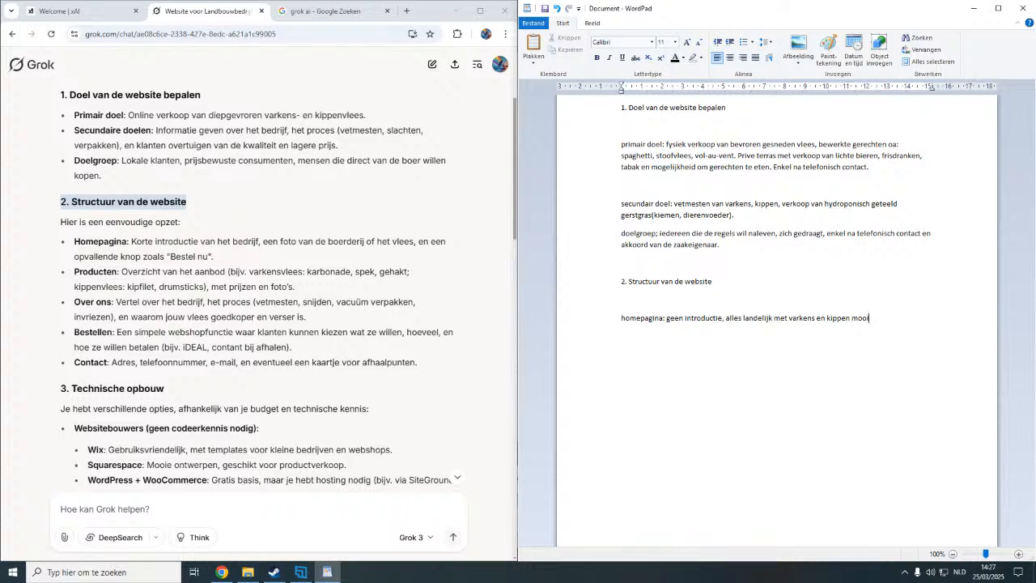
pyautogui.write('e droge aarde')
# Extend the homepage description with "vrije varkens in de natuur".
pyautogui.write('vrije varkens in de')
pyautogui.press('BackSpace')
pyautogui.press('BackSpace')
pyautogui.press('BackSpace')
pyautogui.press('BackSpace')
pyautogui.write('n de natuur')
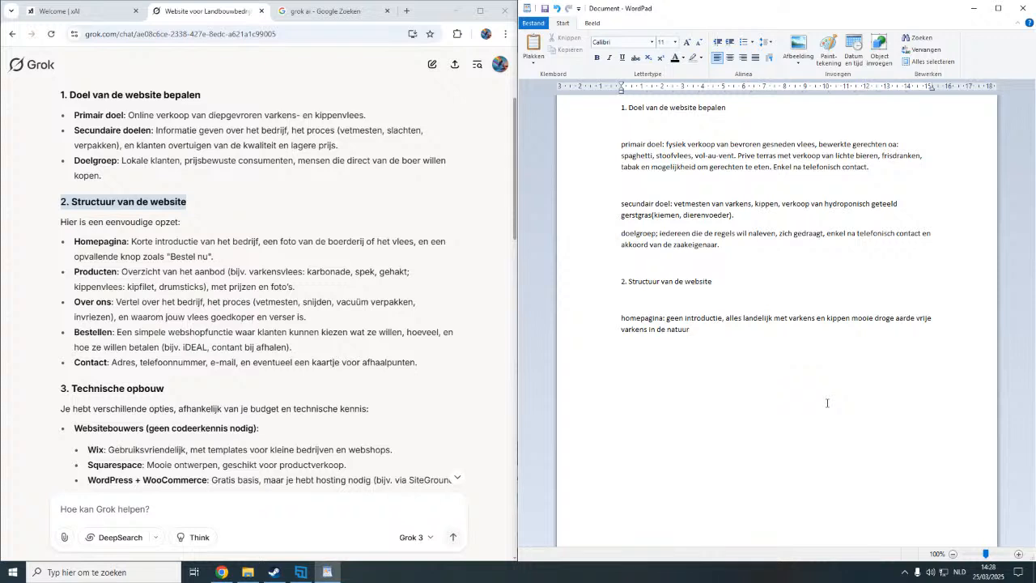
# End the homepage description with ", open natuur mestbedrijfje." and start a new line with "producten".
pyautogui.write(', open natuur va')
pyautogui.press('BackSpace')
pyautogui.write('mestbedrijfje')
pyautogui.write('producten')
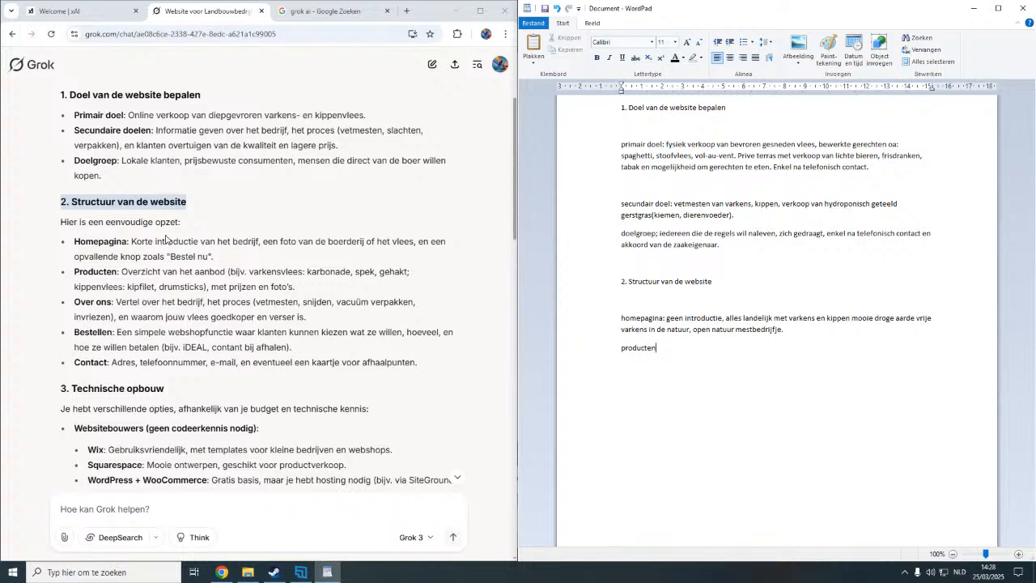
# Copy the WordPad text from the first heading through the homepage description and send it to Grok as a message.
pyautogui.moveTo(621, 108)
pyautogui.mouseDown()
pyautogui.moveTo(870, 172)
pyautogui.moveTo(737, 292)
pyautogui.moveTo(781, 332)
pyautogui.moveTo(622, 318)
pyautogui.moveTo(621, 107)
pyautogui.mouseUp()
pyautogui.click(782, 334)
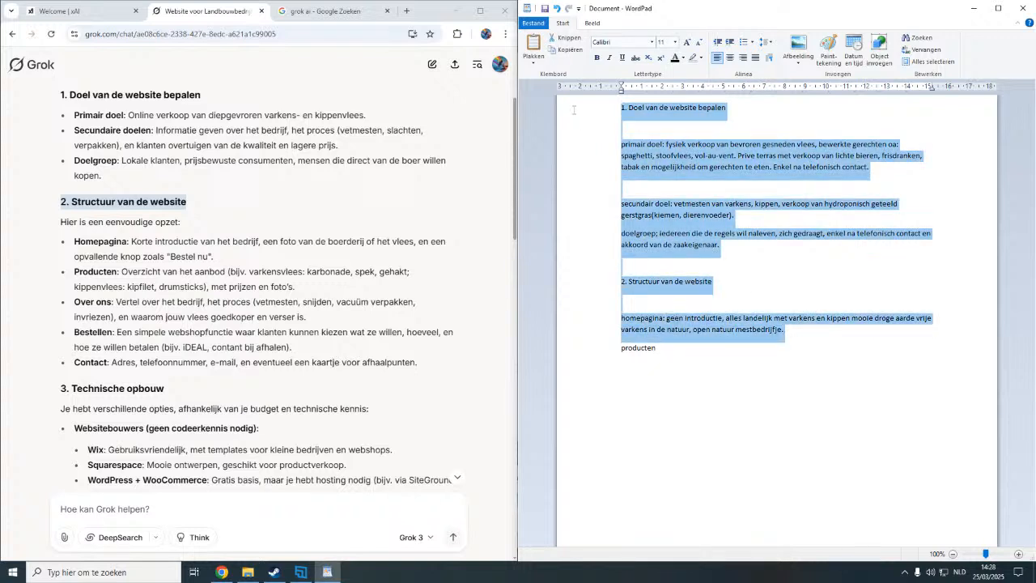
pyautogui.rightClick(661, 113)
pyautogui.click(682, 131)
pyautogui.click(300, 572)
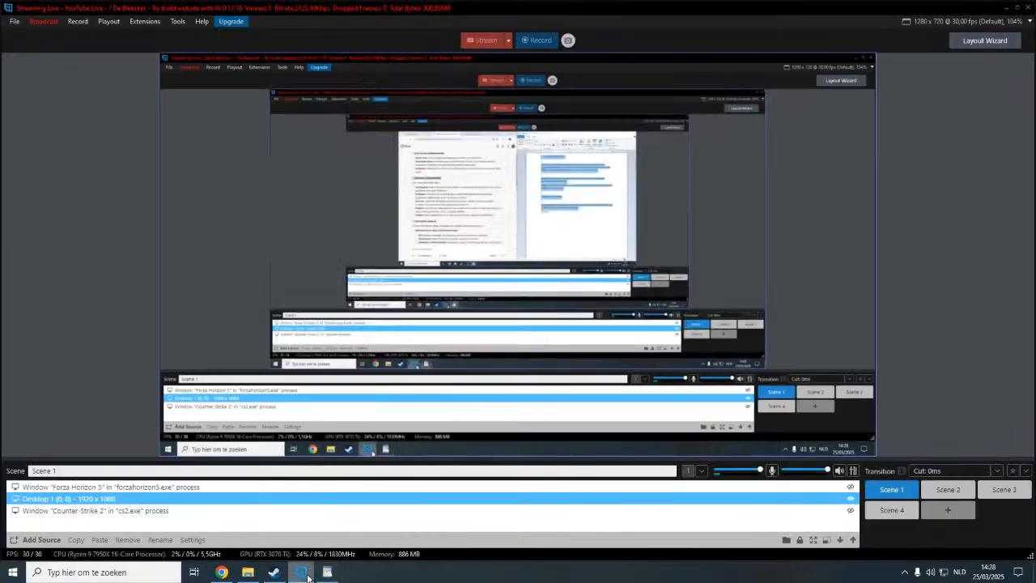
pyautogui.click(300, 572)
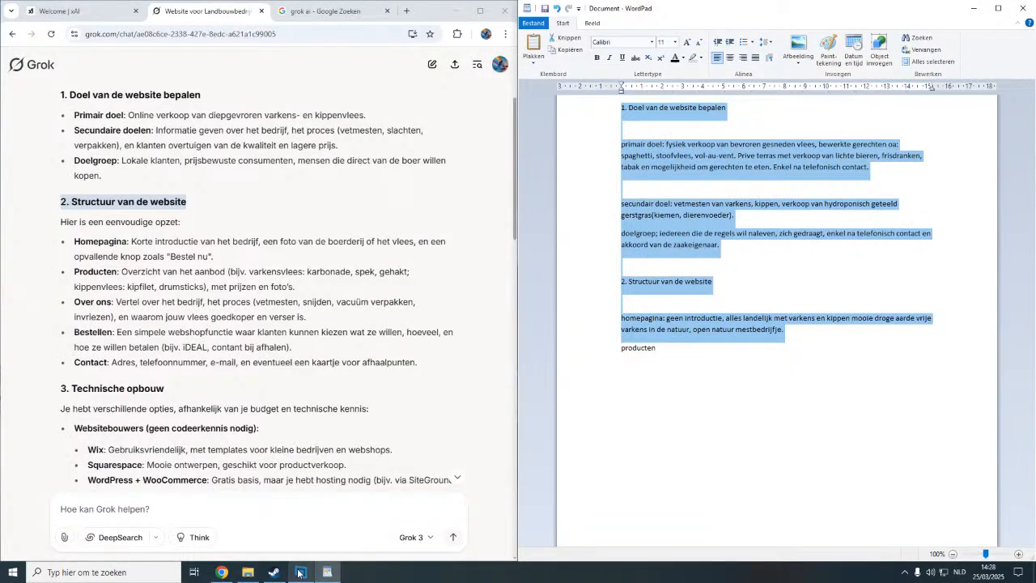
pyautogui.rightClick(256, 508)
pyautogui.click(308, 378)
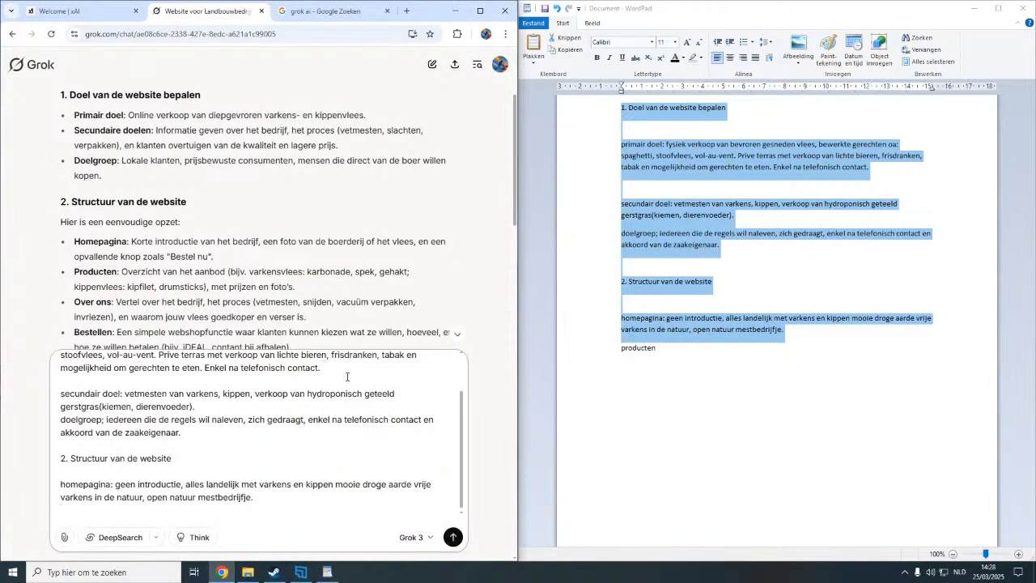
pyautogui.click(452, 537)
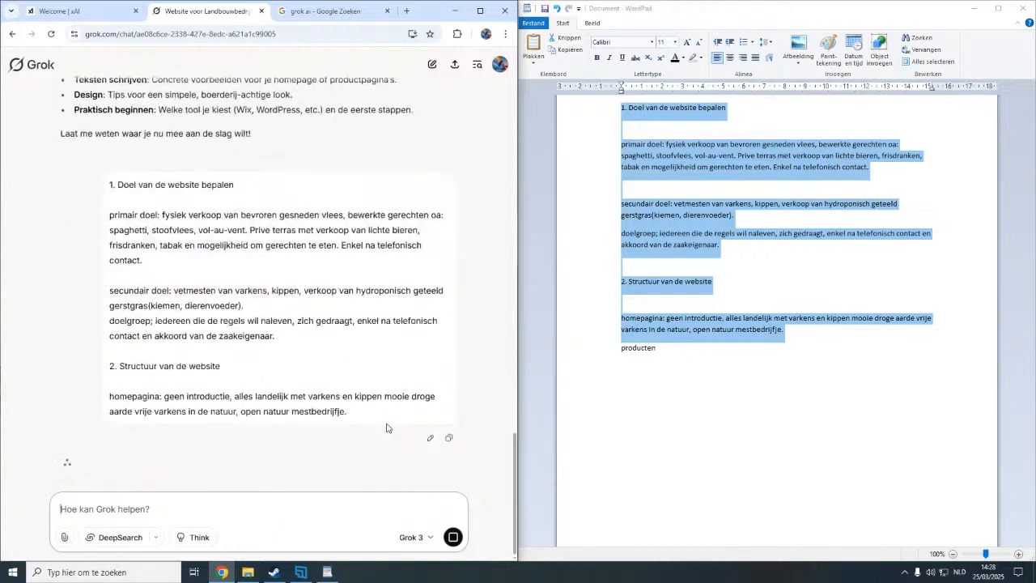
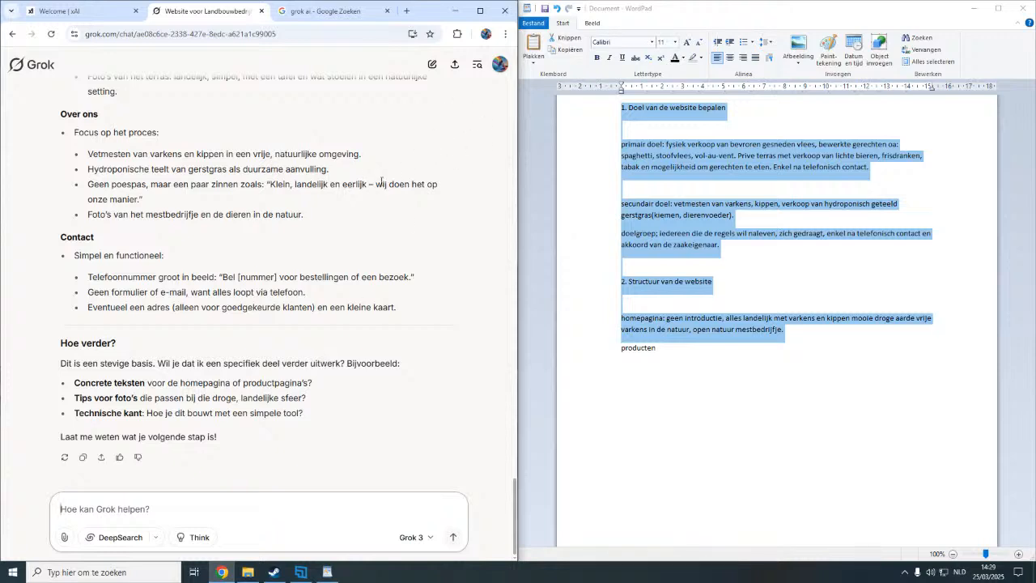
# Highlight the phrase "wij doen het op onze manier." in the "Over ons" part of Grok's reply.
pyautogui.moveTo(376, 185); pyautogui.dragTo(421, 199)
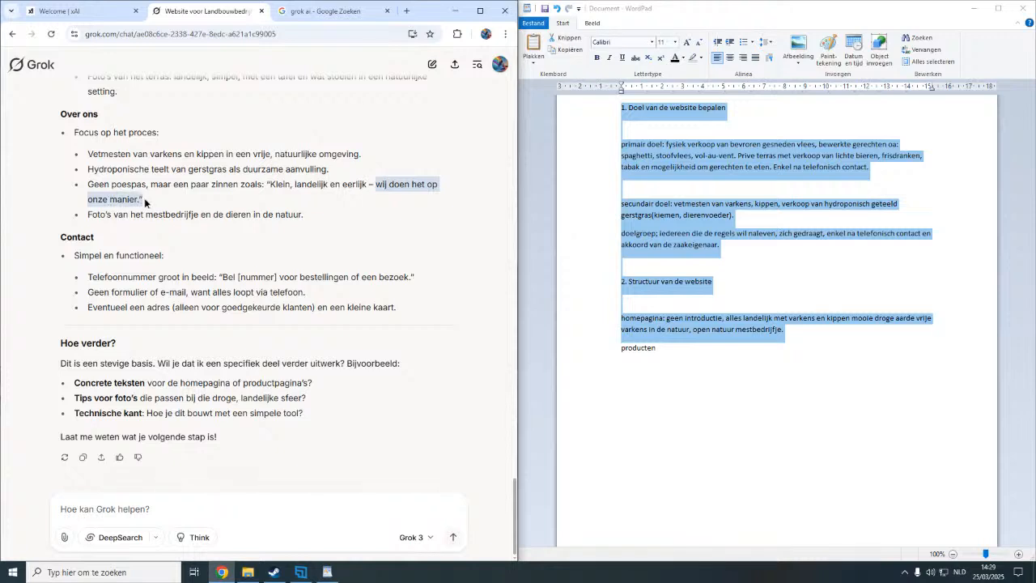
# Highlight the full slogan "Klein, landelijk en eerlijk – wij doen het op onze manier." in the "Over ons" part of Grok's reply.
pyautogui.click(110, 185)
pyautogui.moveTo(87, 184); pyautogui.dragTo(438, 184)
pyautogui.click(288, 185)
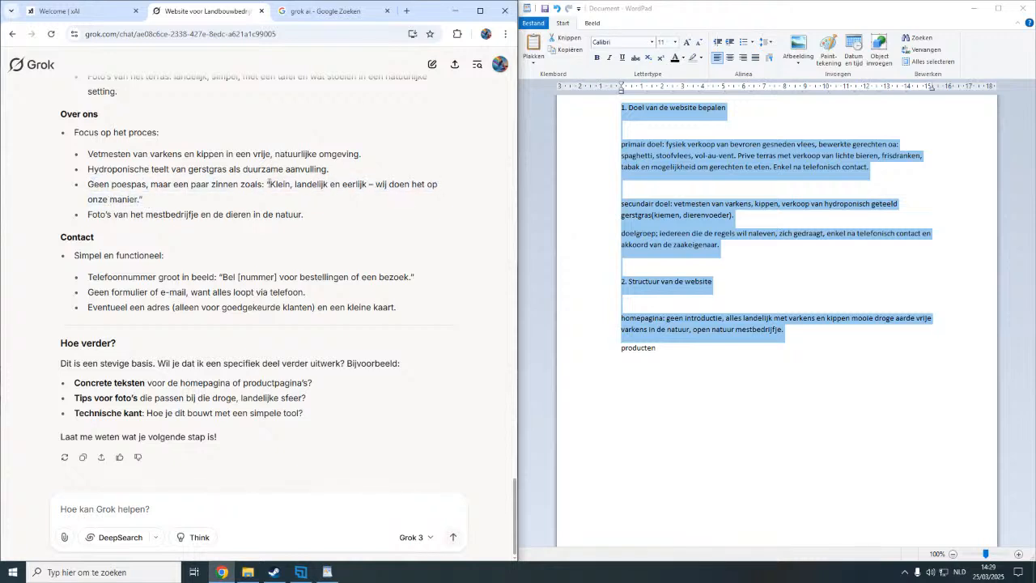
pyautogui.moveTo(267, 185); pyautogui.dragTo(303, 196)
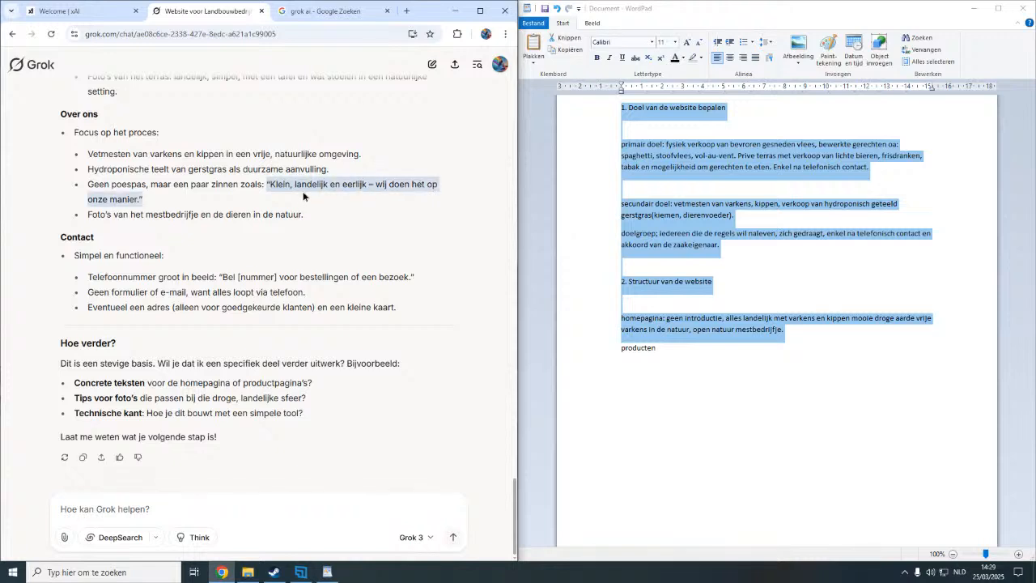
pyautogui.click(153, 510)
pyautogui.write('kippe')
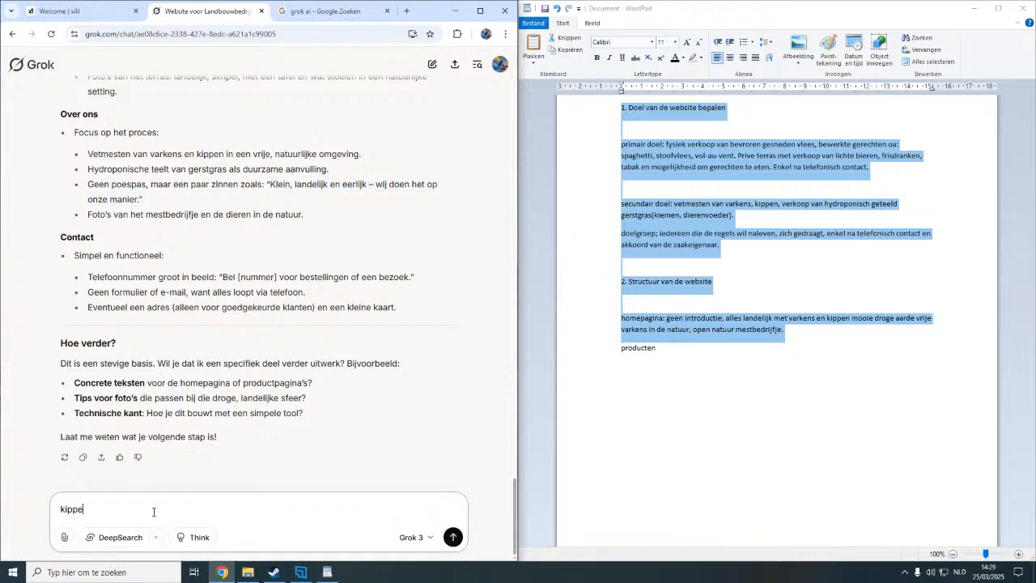
pyautogui.write('nvel')
pyautogui.press('BackSpace')
pyautogui.press('BackSpace')
pyautogui.press('BackSpace')
pyautogui.press('BackSpace')
pyautogui.press('BackSpace')
pyautogui.press('BackSpace')
pyautogui.press('BackSpace')
pyautogui.press('BackSpace')
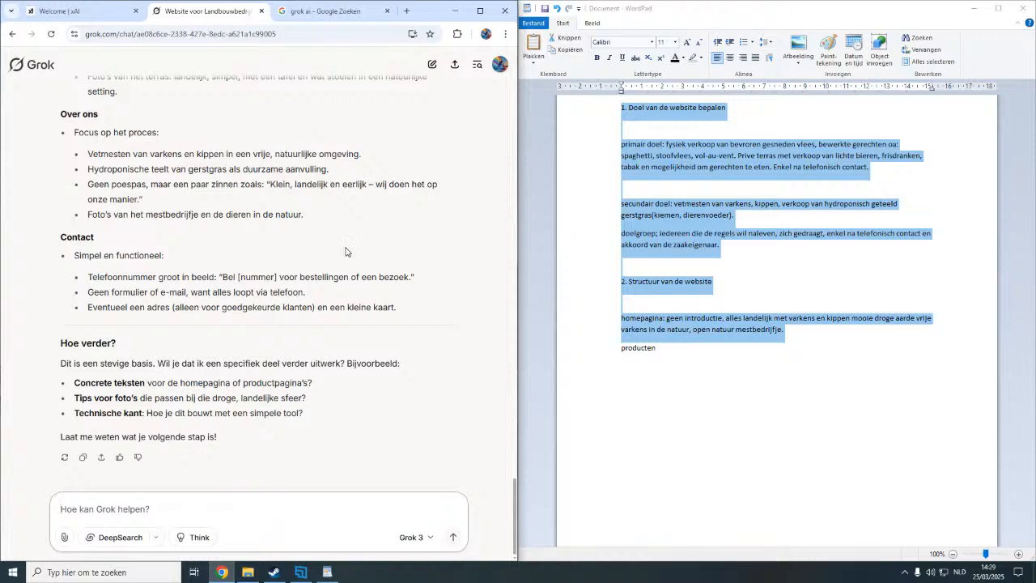
# Consult the site structure in Grok's first reply and extend WordPad's "producten" line with ": aanbod, gesneden en gevroren varken en kipvlees,".
pyautogui.click(687, 357)
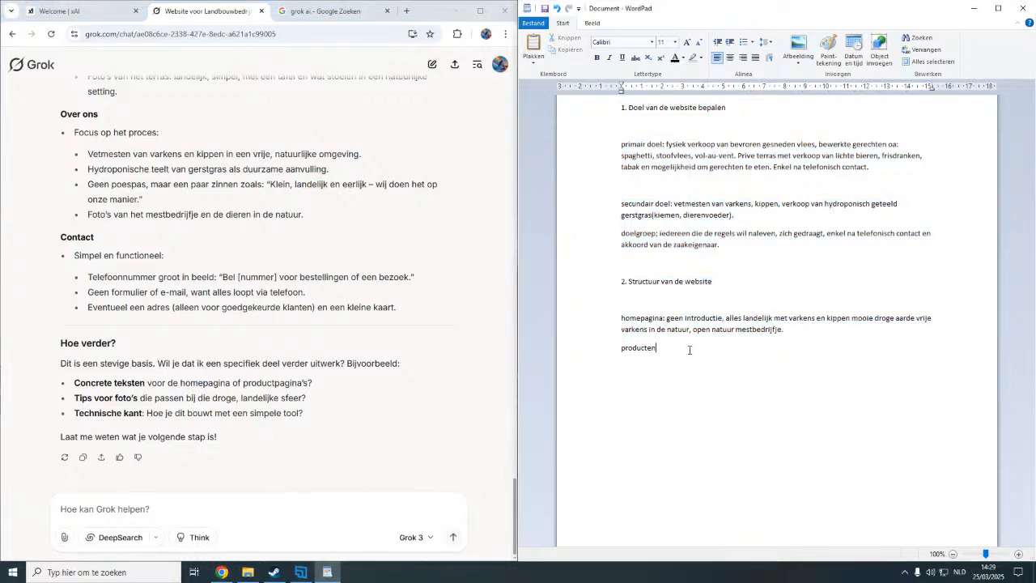
pyautogui.scroll(4, 257, 217)
pyautogui.scroll(3, 258, 217)
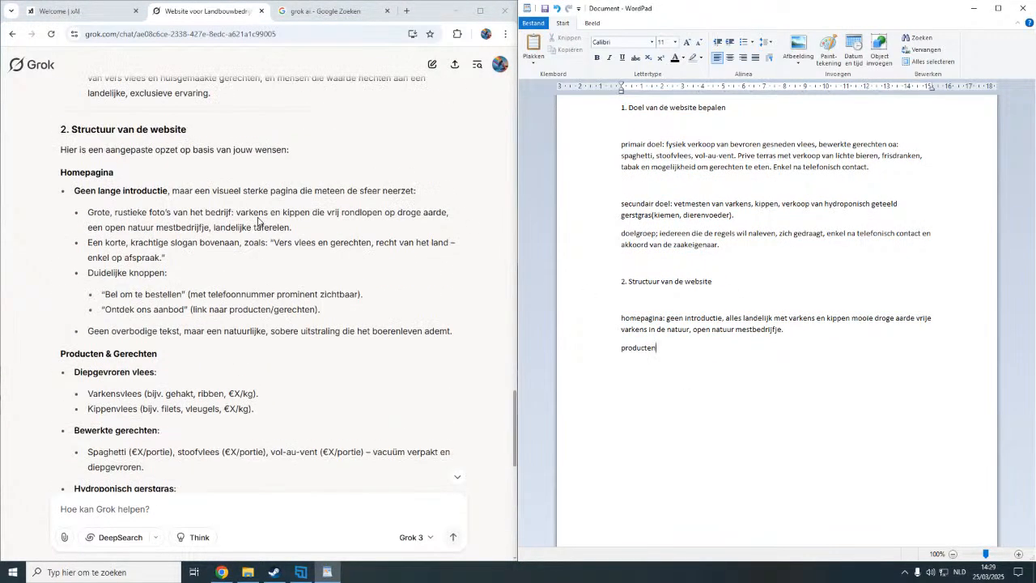
pyautogui.scroll(5, 258, 218)
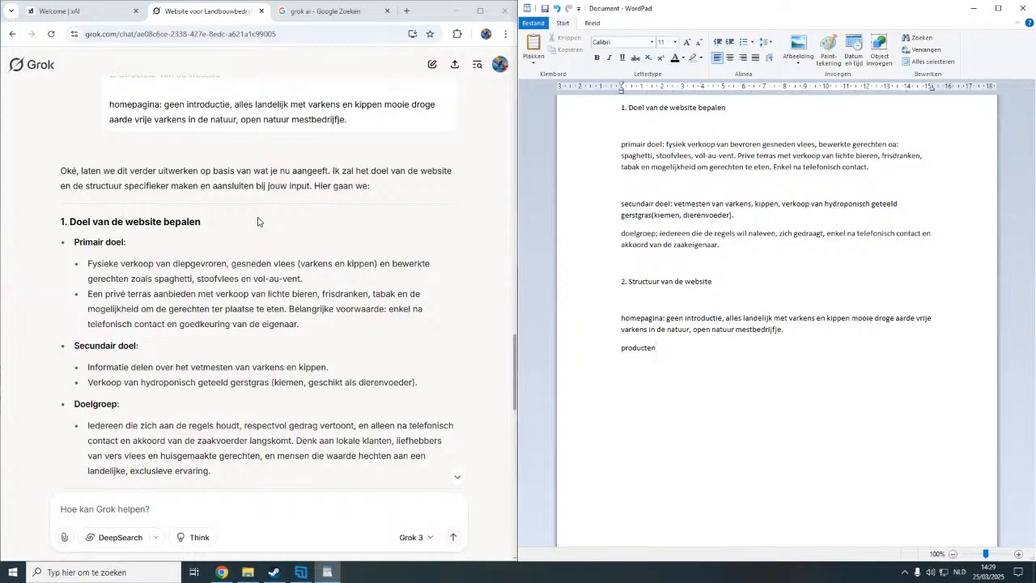
pyautogui.scroll(20, 257, 221)
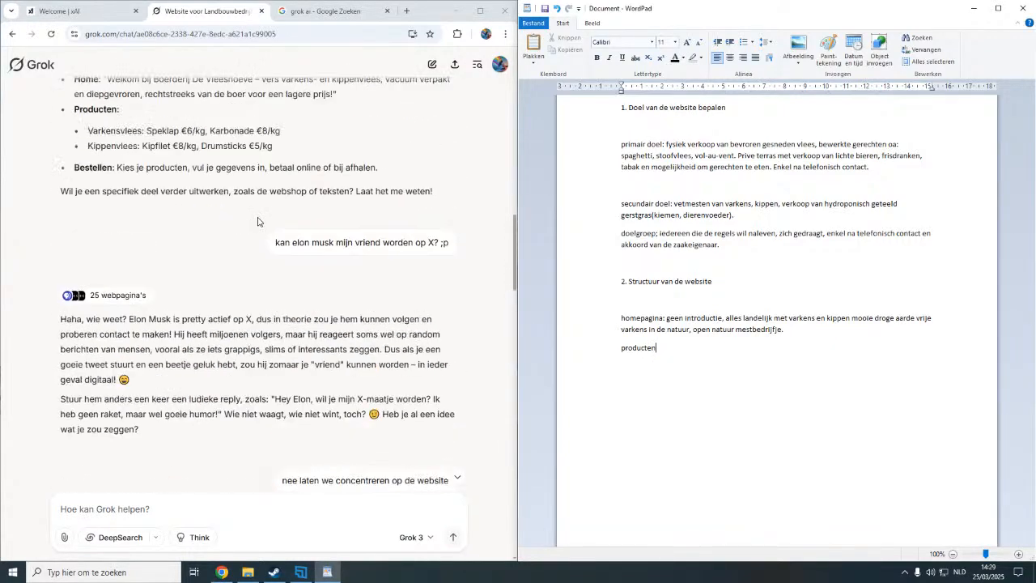
pyautogui.scroll(10, 258, 221)
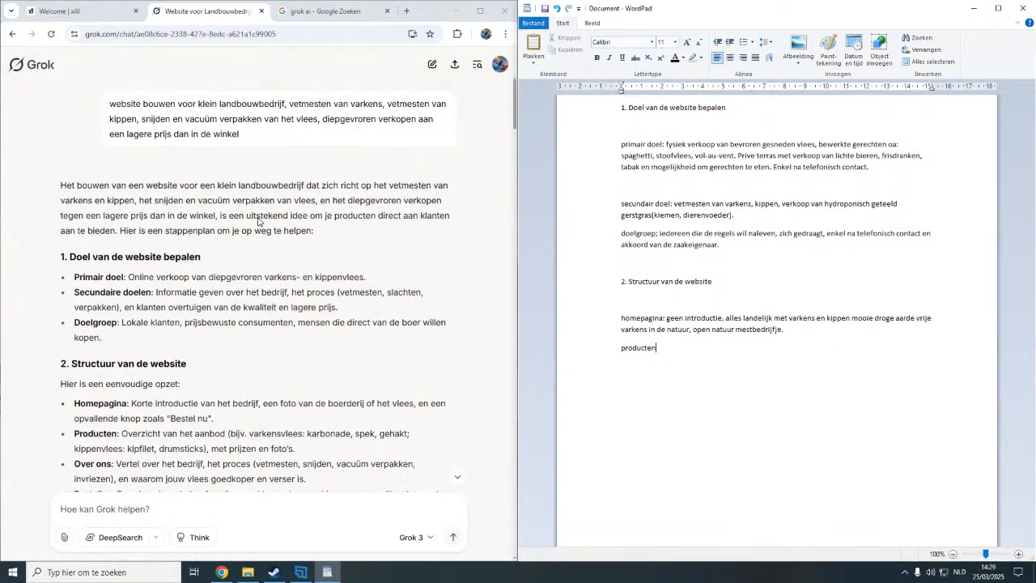
pyautogui.scroll(-3, 255, 321)
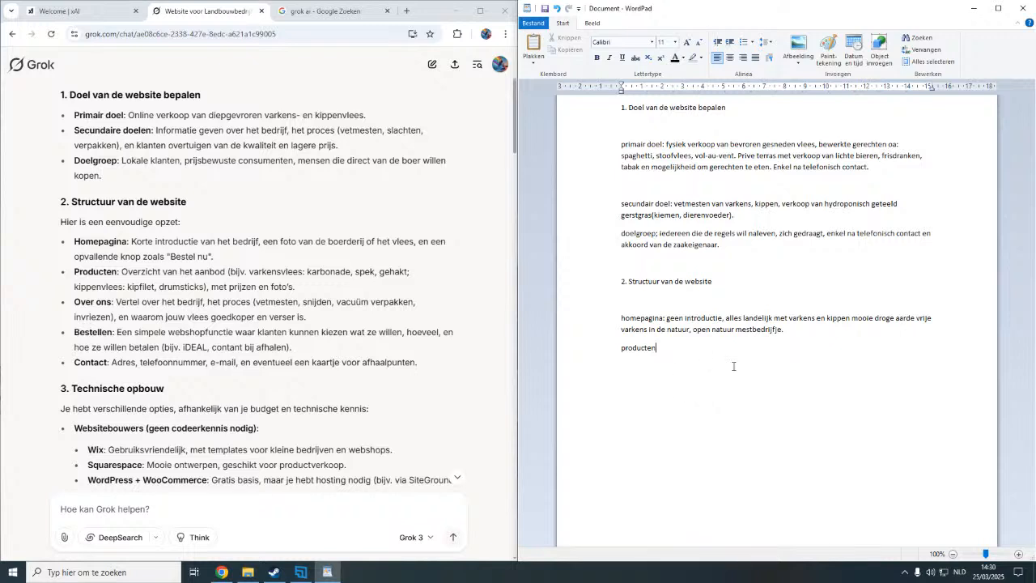
pyautogui.write(':')
pyautogui.write('aanbod;')
pyautogui.write(', gesneden en gevroren varken en kipvlees,')
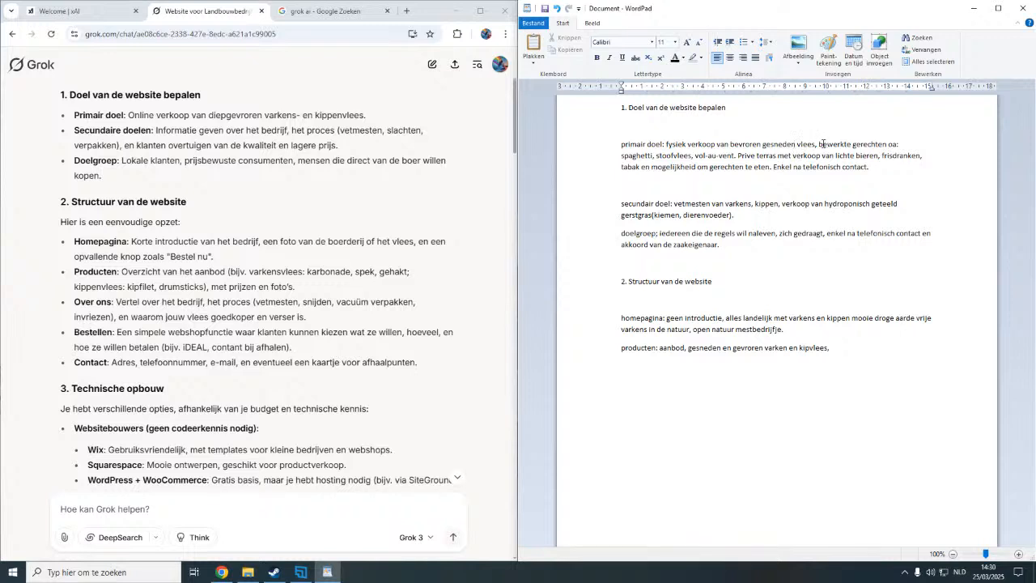
# Copy the primary goal's text from "bewerkte gerechten oa:" through "gerechten te eten" and append it to the "producten" line.
pyautogui.moveTo(820, 144); pyautogui.dragTo(769, 168)
pyautogui.rightClick(746, 162)
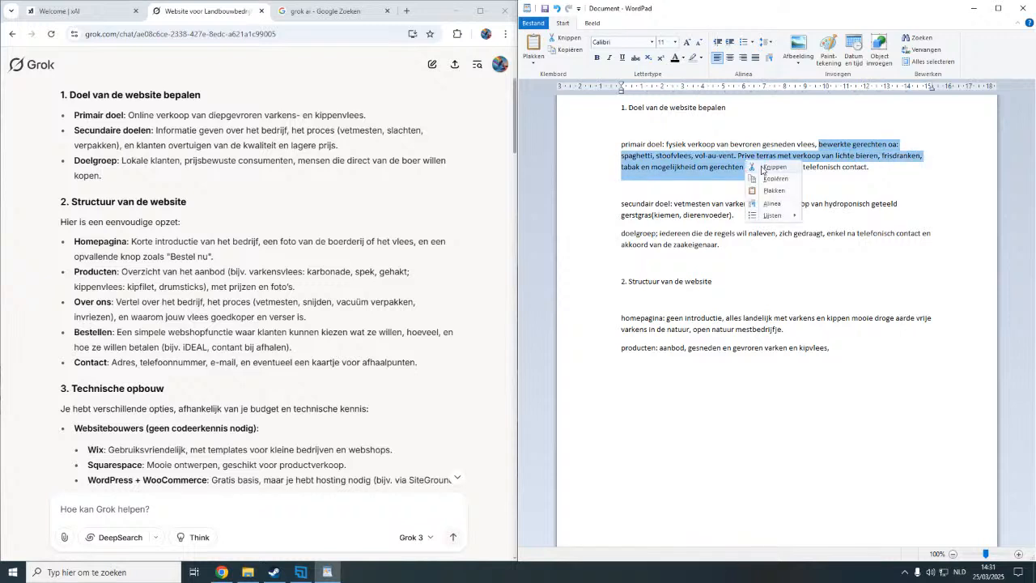
pyautogui.click(774, 178)
pyautogui.click(845, 347)
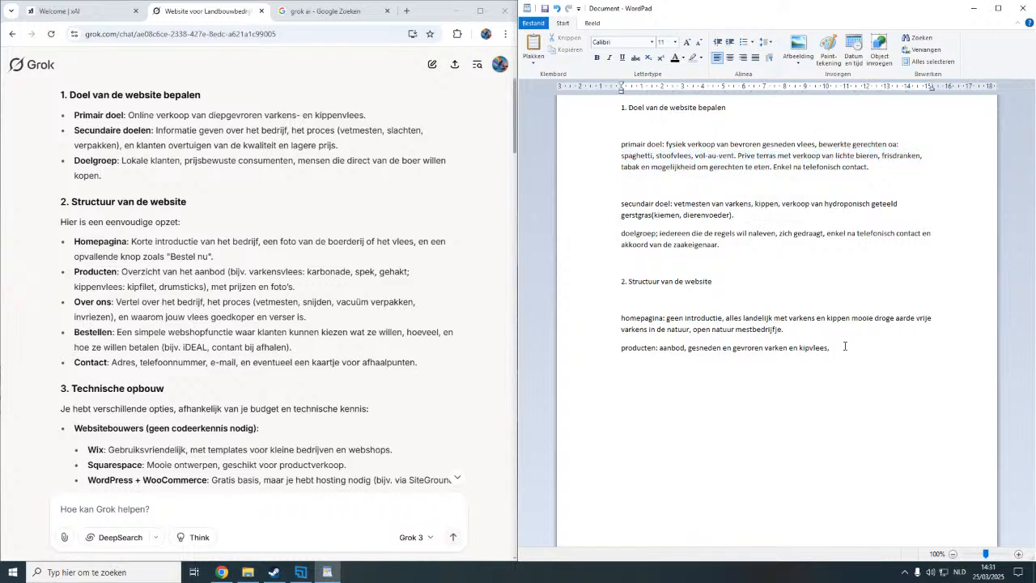
pyautogui.hotkey('ctrl', 'v')
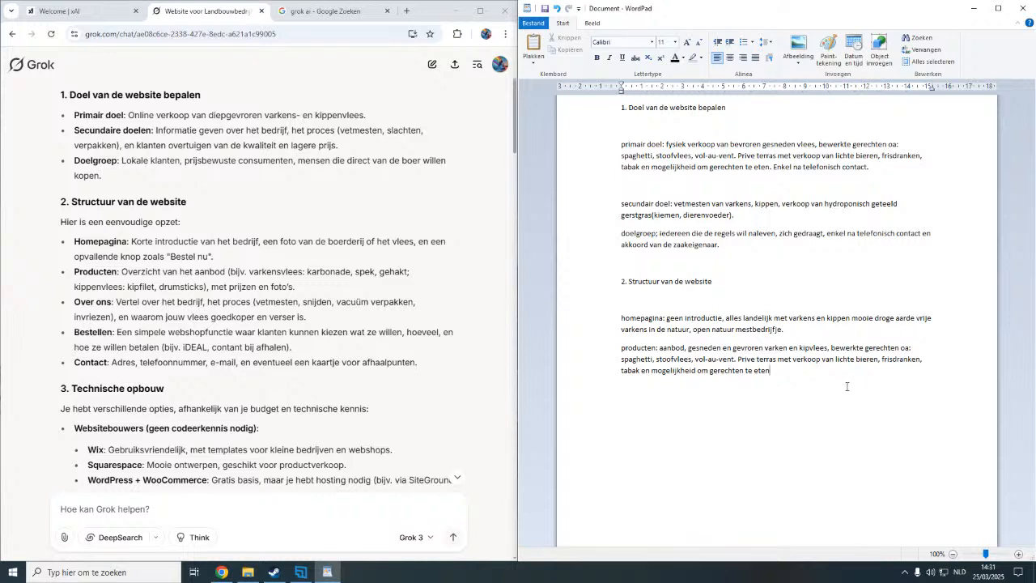
# Copy the label "Over ons" from Grok's first reply onto a new line below the products text and add a colon.
pyautogui.moveTo(74, 302); pyautogui.dragTo(112, 302)
pyautogui.rightClick(110, 302)
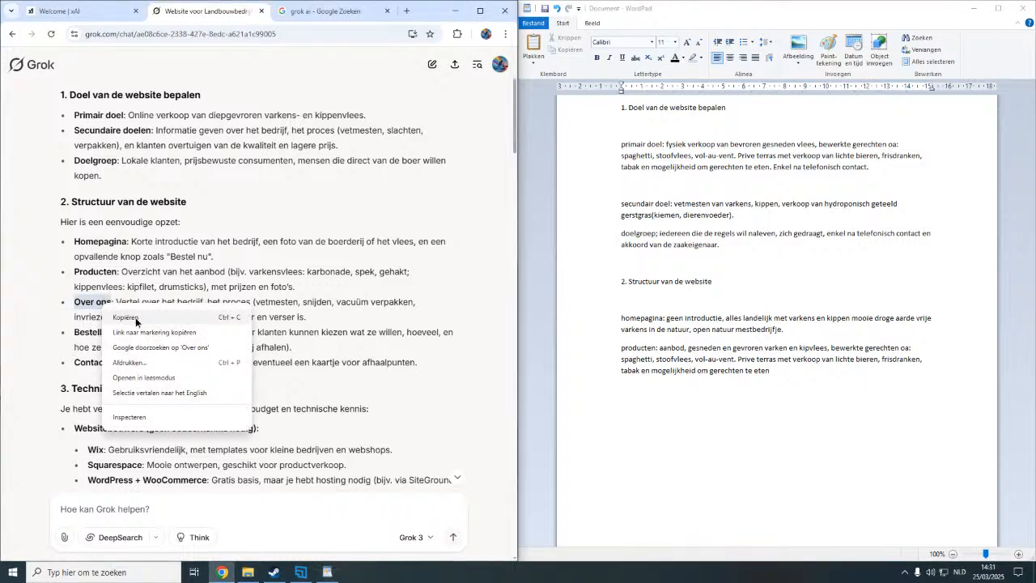
pyautogui.click(129, 317)
pyautogui.click(662, 399)
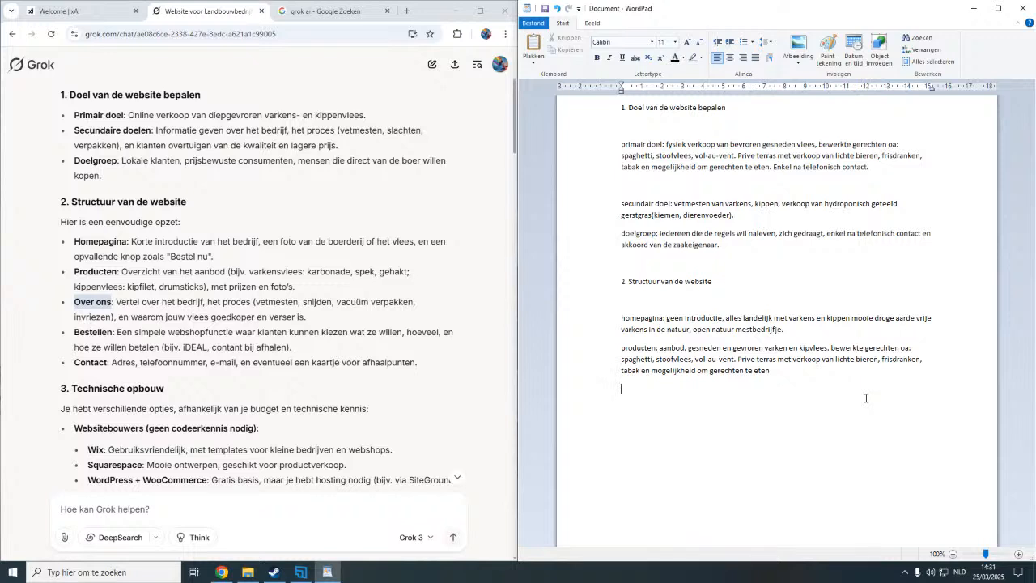
pyautogui.hotkey('ctrl', 'v')
pyautogui.write(':')
# Write after "Over ons:" "Invalide die het pad van god gevonden heeft en iets wil terug doen voor het mooie leven die god ons gegeven heeft.".
pyautogui.write('Invalide die')
pyautogui.write('het pad van god g')
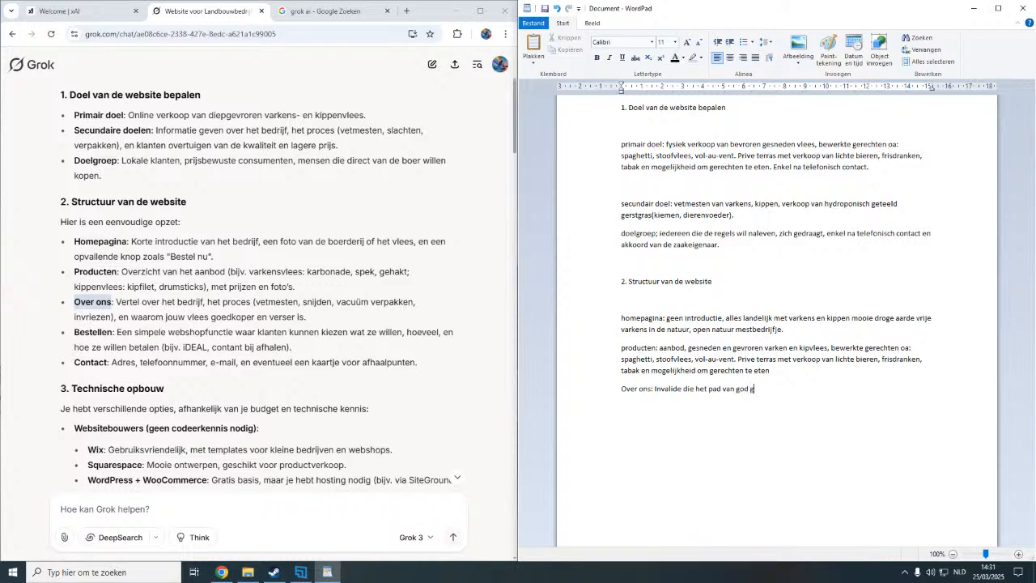
pyautogui.write('evonden heeft en iets')
pyautogui.write('wil terug doen v')
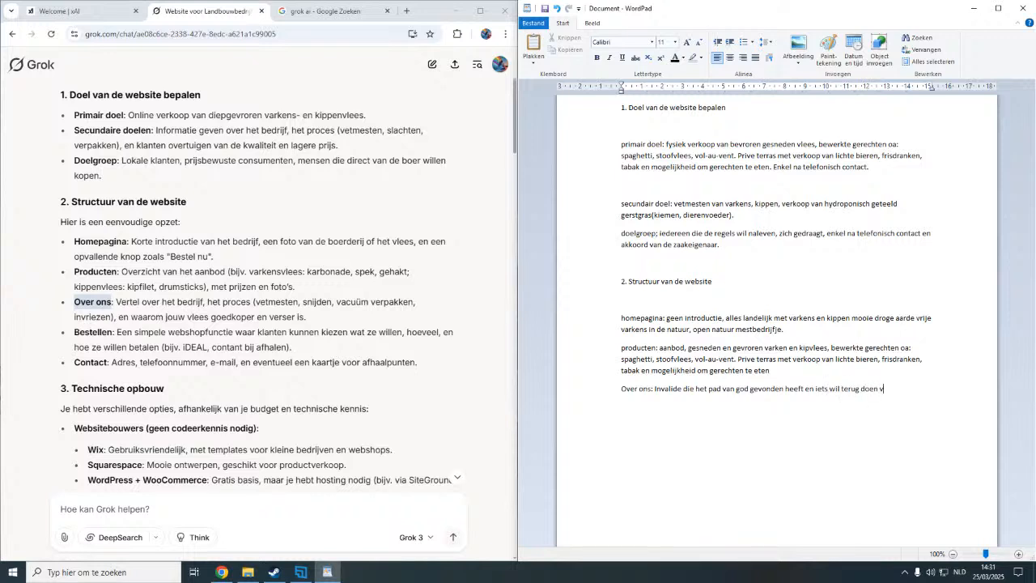
pyautogui.write('oor het mooie leven')
pyautogui.write('die god ons gege')
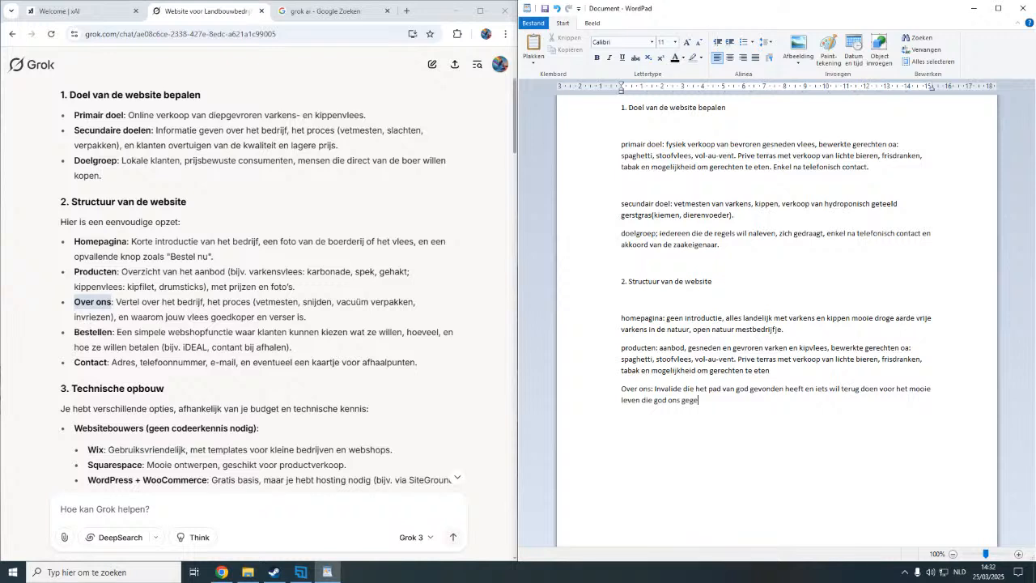
pyautogui.write('ven heeft.')
# Copy "het proces (vetmesten, snijden, vacuüm verpakken, invriezen)" from Grok's first reply to the end of the "Over ons" paragraph in WordPad.
pyautogui.moveTo(256, 302); pyautogui.dragTo(116, 317)
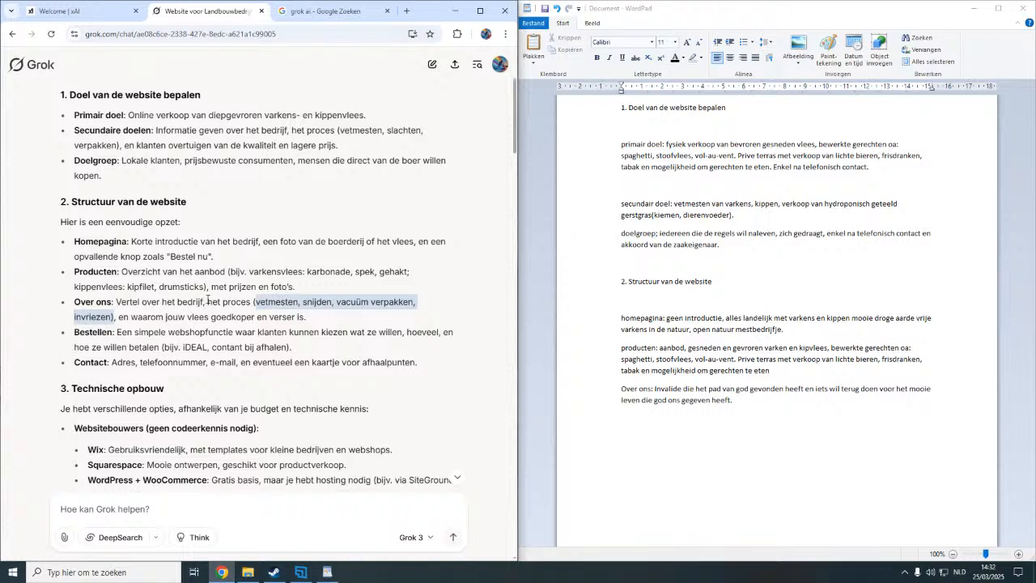
pyautogui.moveTo(207, 302); pyautogui.dragTo(113, 316)
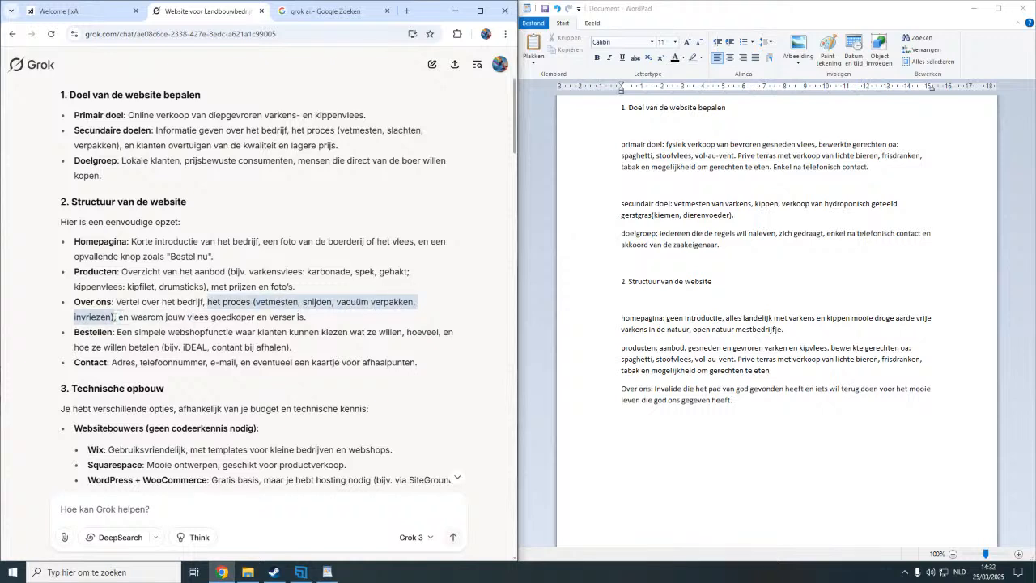
pyautogui.rightClick(113, 318)
pyautogui.click(138, 329)
pyautogui.click(773, 414)
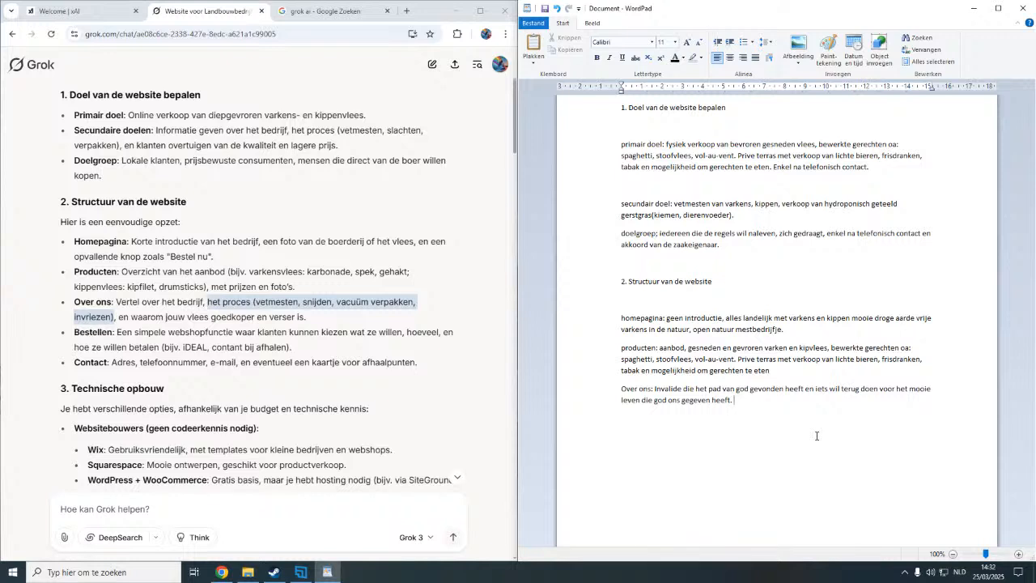
pyautogui.hotkey('ctrl', 'v')
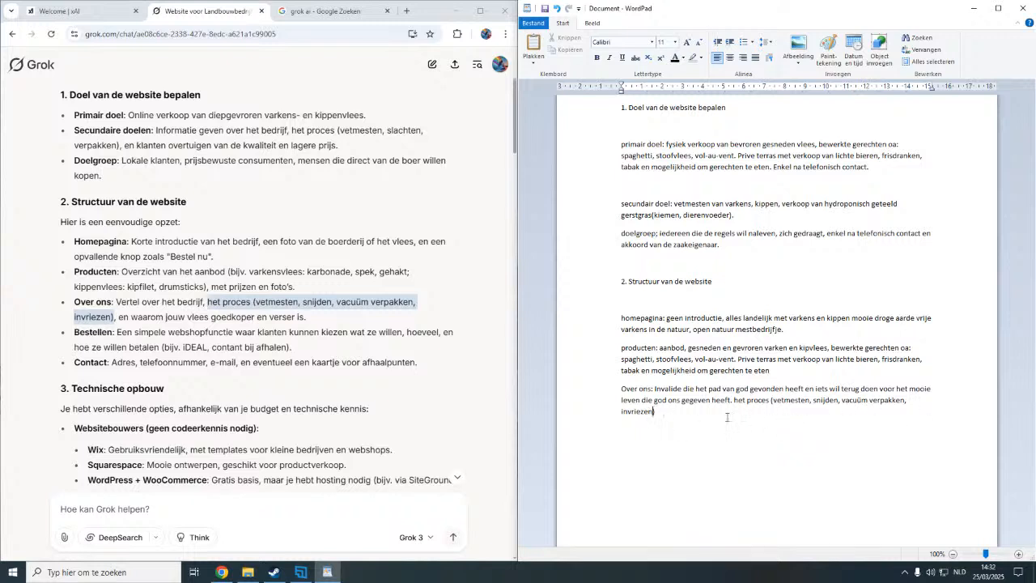
# Insert "bewerken/verwerken" after "snijden" in the process list of the "Over ons" paragraph.
pyautogui.click(838, 400)
pyautogui.write(', snijden bewerken/')
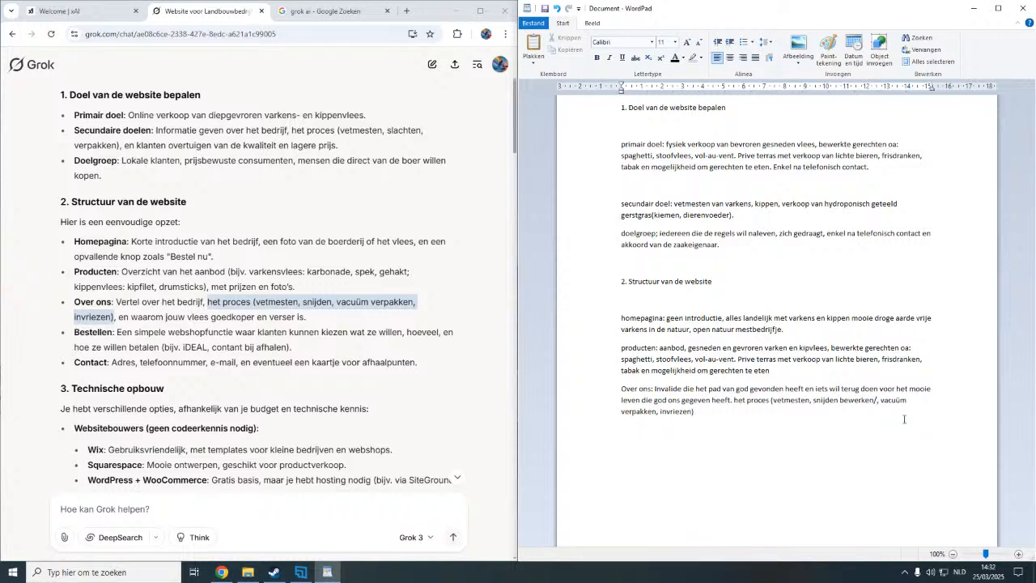
pyautogui.write('verwerken')
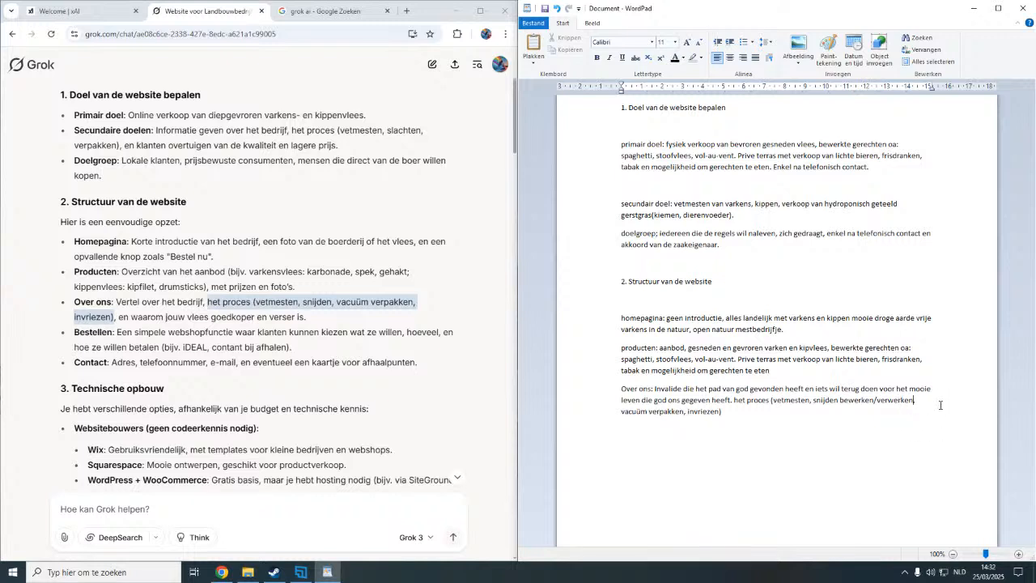
# End the "Over ons" paragraph with "goedkoper omdat ik mij focus op de mensen, verser niet want het is diepgevroren.".
pyautogui.click(734, 413)
pyautogui.write('goedkoper')
pyautogui.write('omdat ik mij focus op de')
pyautogui.write('mensen')
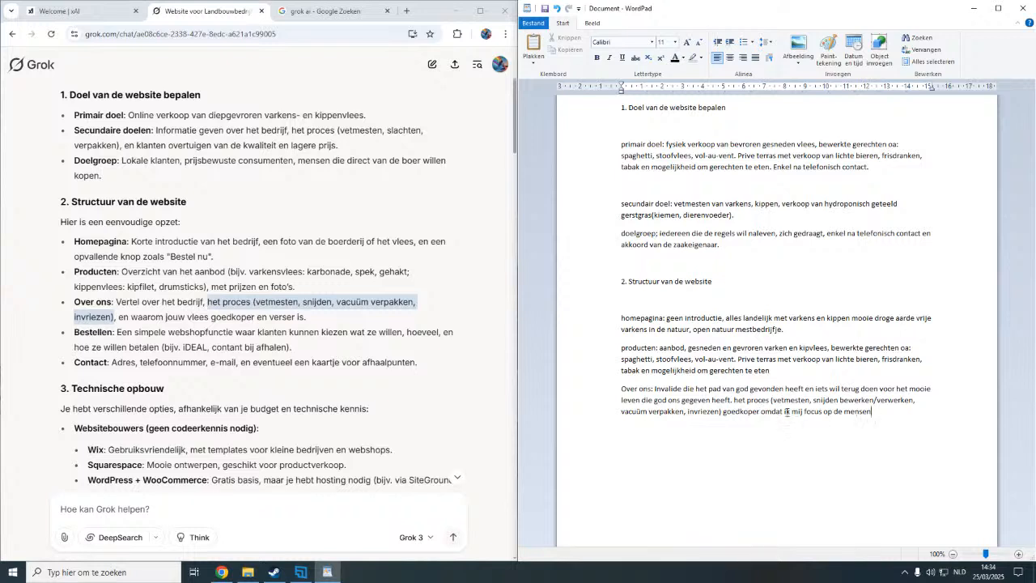
pyautogui.write(', verser niet want het is diepgevroren')
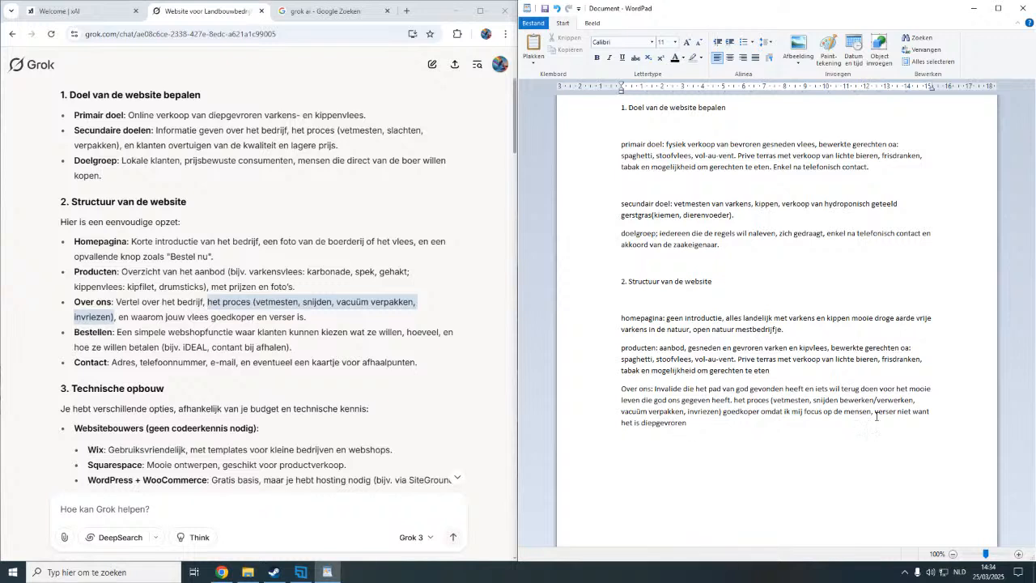
pyautogui.write('.')
# Copy the whole "Bestellen" item from Grok's first reply onto a new line below the "Over ons" paragraph in WordPad.
pyautogui.moveTo(75, 331); pyautogui.dragTo(455, 343)
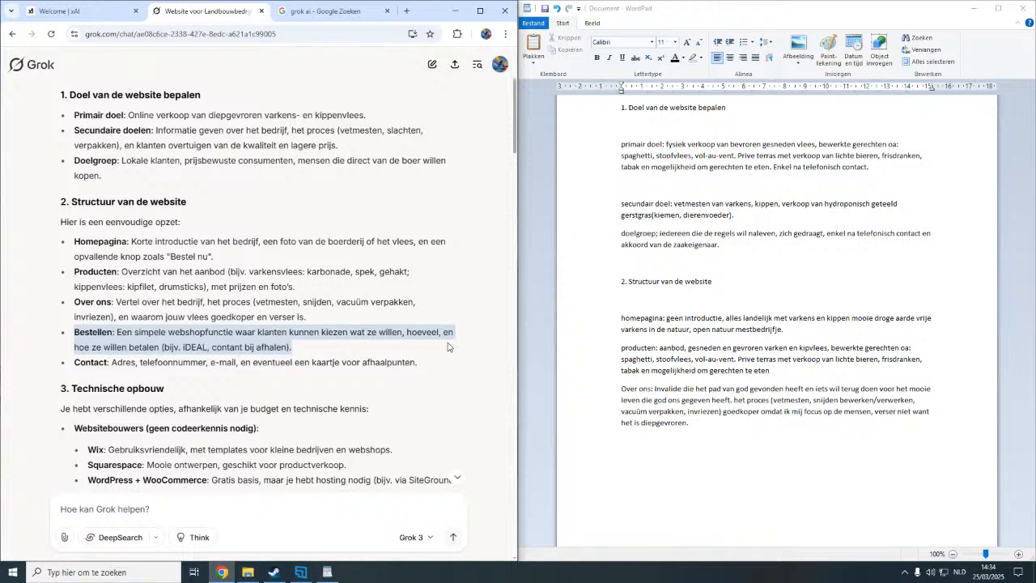
pyautogui.rightClick(220, 330)
pyautogui.click(237, 343)
pyautogui.click(759, 437)
pyautogui.hotkey('ctrl', 'v')
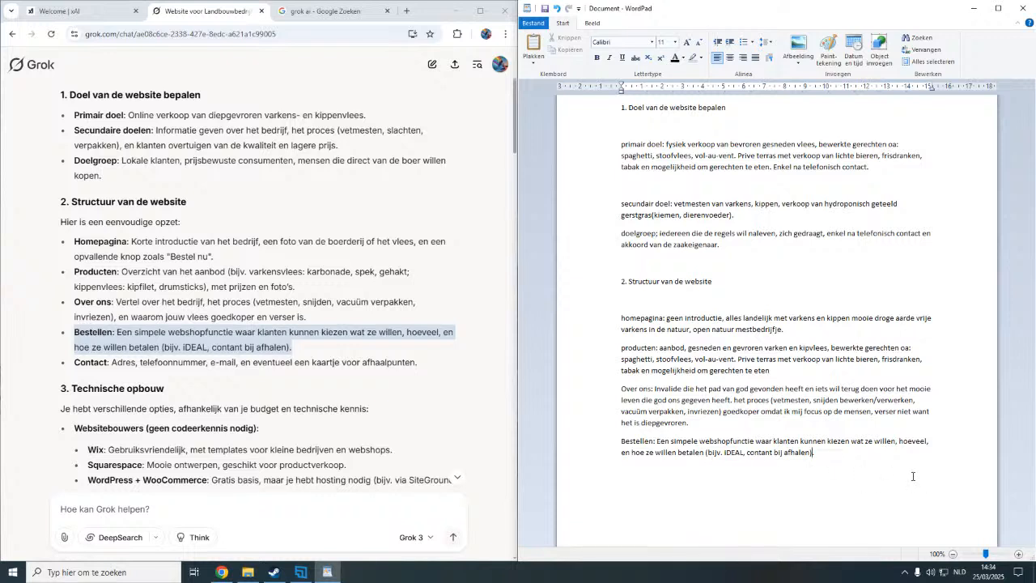
# Replace the final period of the "Bestellen" text with "enkel ophalen, geen verzendingen.".
pyautogui.press('BackSpace')
pyautogui.write('enkel ophalen.')
pyautogui.press('BackSpace')
pyautogui.write(', geen verzendingen.')
# Copy the whole "Contact" item from Grok's first reply onto a new line below the "Bestellen" text in WordPad.
pyautogui.moveTo(75, 362); pyautogui.dragTo(476, 362)
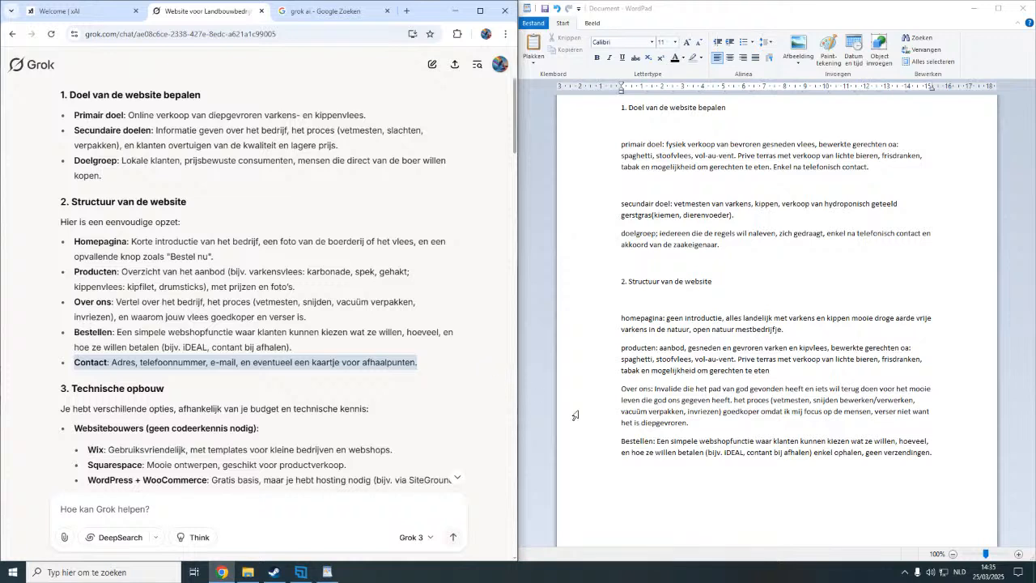
pyautogui.click(973, 459)
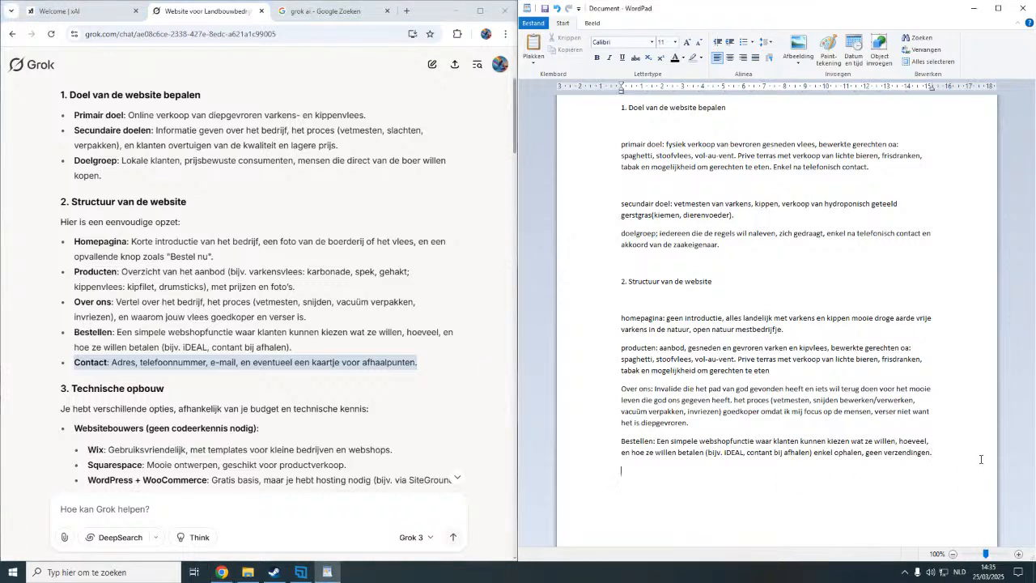
pyautogui.hotkey('ctrl', 'v')
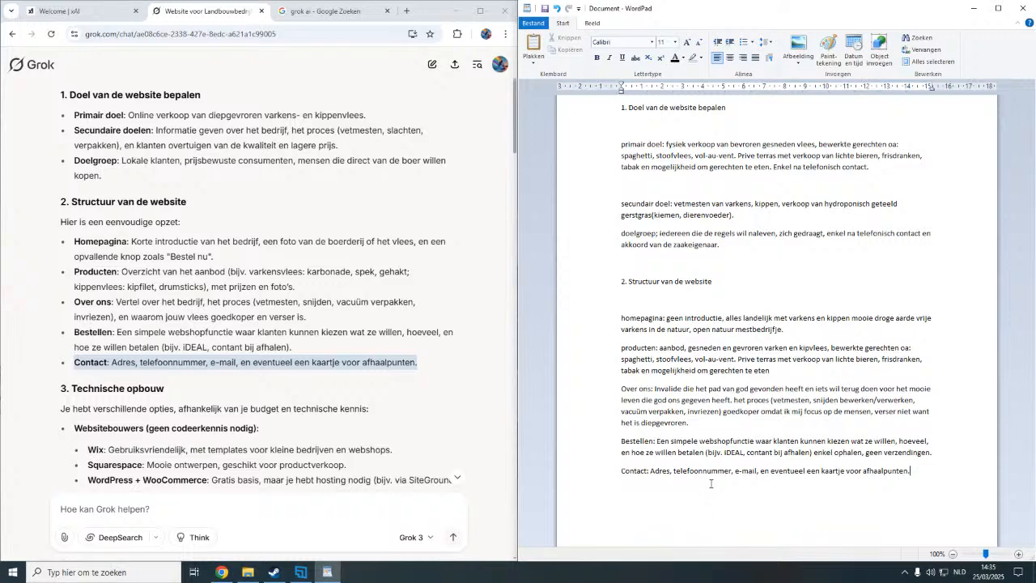
# Copy the heading "3. Technische opbouw" from Grok's reply to below the "Contact" text in WordPad.
pyautogui.scroll(-2, 134, 405)
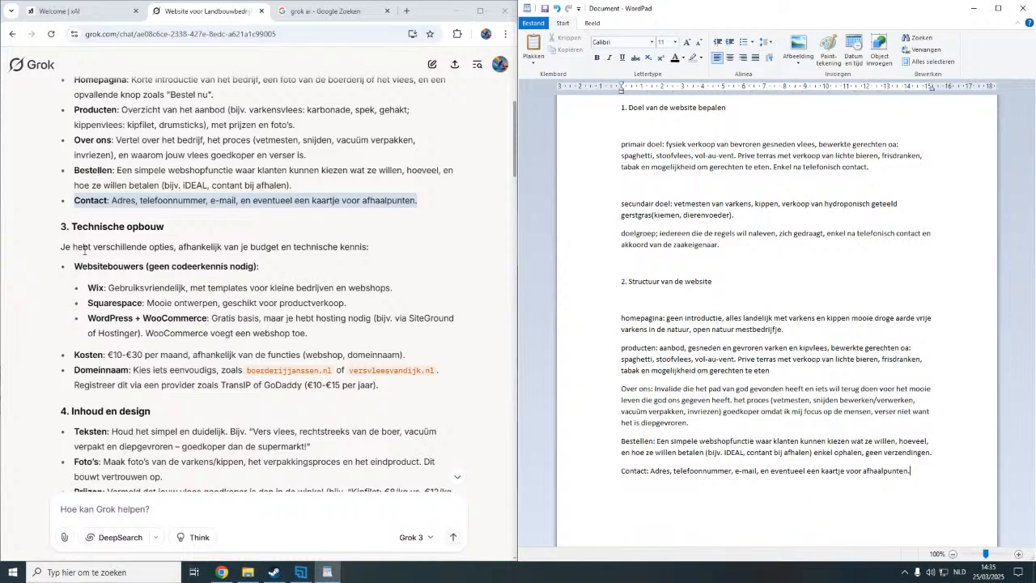
pyautogui.moveTo(62, 226); pyautogui.dragTo(166, 230)
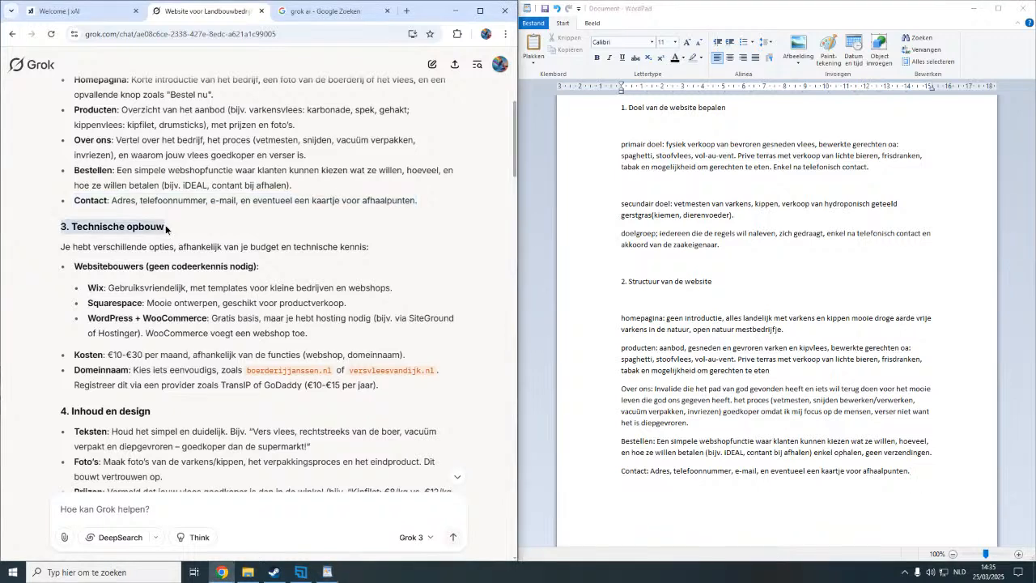
pyautogui.click(661, 481)
pyautogui.click(980, 481)
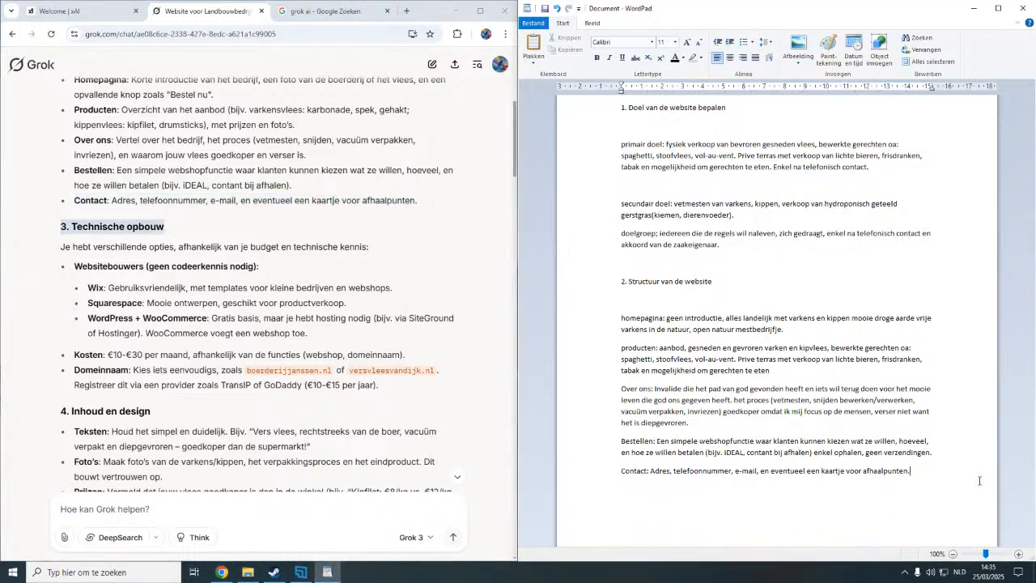
pyautogui.hotkey('ctrl', 'v')
# Write "Geef me een voorbeeld in codes en ik kan kopieren en plakken, als het goed is moet er niets meer gebeuren." under heading 3.
pyautogui.write('Geef me een voorb')
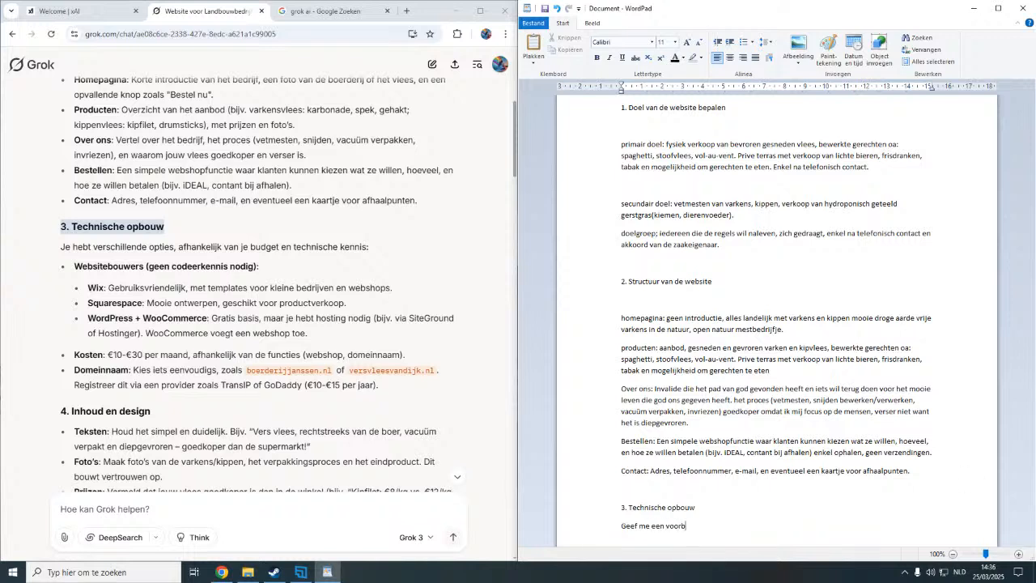
pyautogui.write('eeld in codes en ik kan kopieren en plakken')
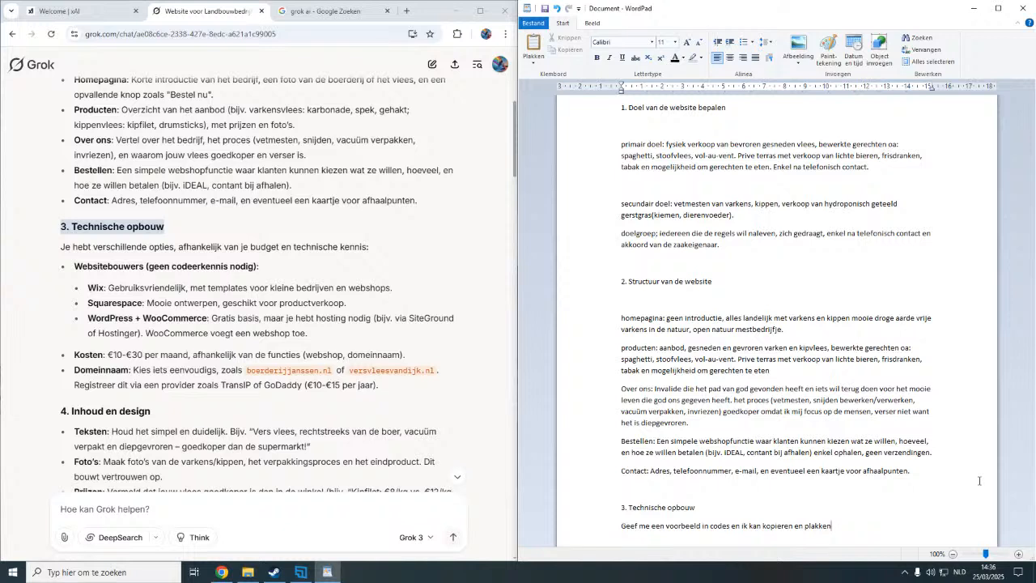
pyautogui.write(', als het goed is moet er niets meer gebeuren.')
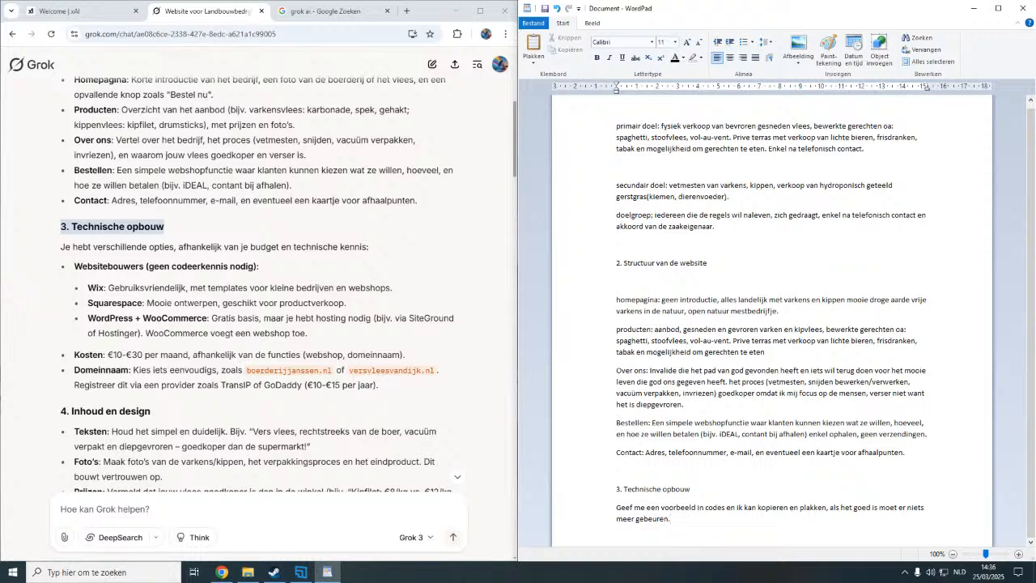
# Copy the heading "4. Inhoud en design" from Grok's reply onto a new line at the end of the WordPad document.
pyautogui.press('Return')
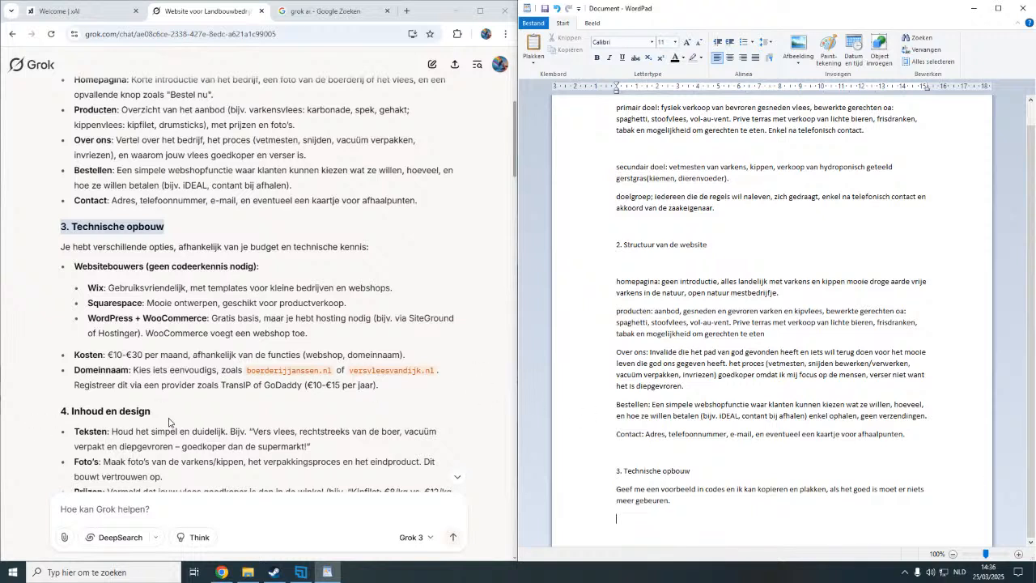
pyautogui.moveTo(170, 419); pyautogui.dragTo(58, 418)
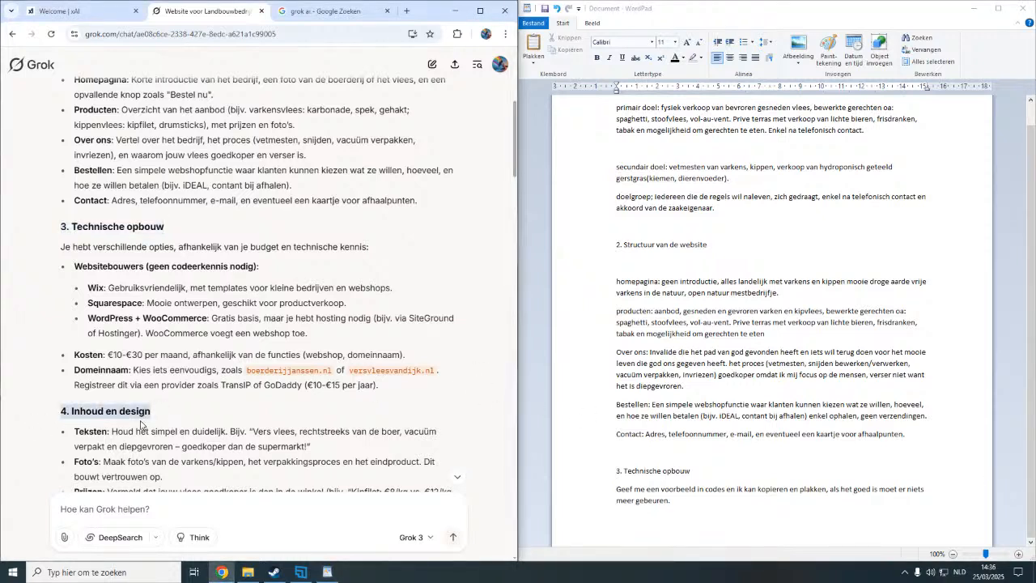
pyautogui.click(679, 528)
pyautogui.hotkey('ctrl', 'v')
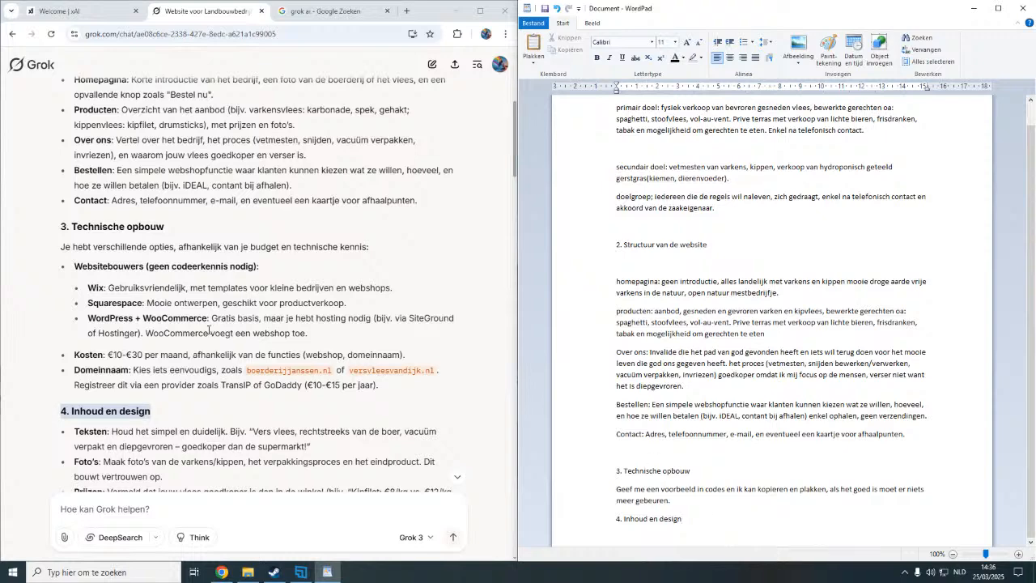
# Copy only the label "Teksten:" from Grok's section 4 onto a new line below the "4. Inhoud en design" heading in WordPad.
pyautogui.scroll(-2, 201, 327)
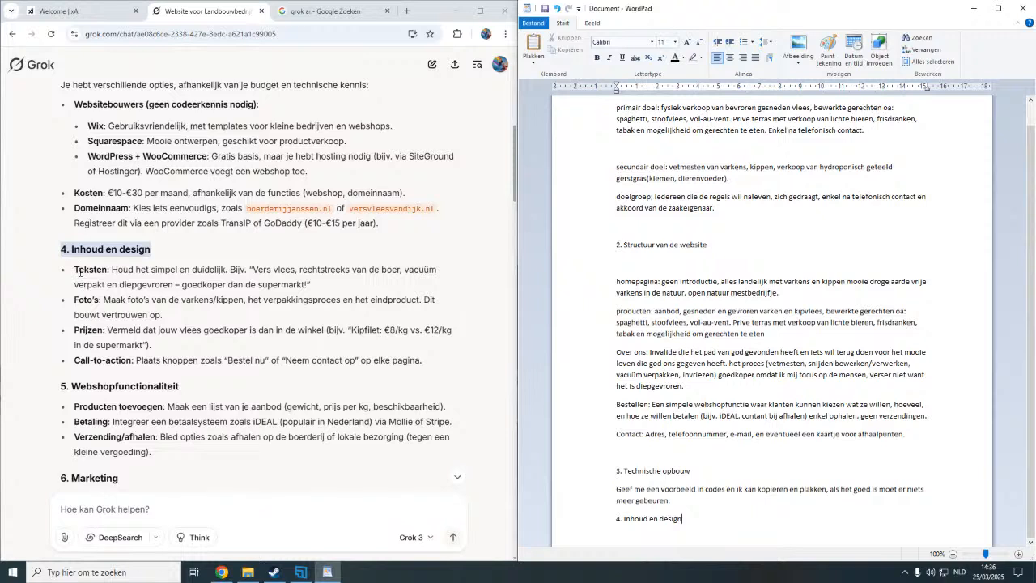
pyautogui.moveTo(75, 269); pyautogui.dragTo(110, 270)
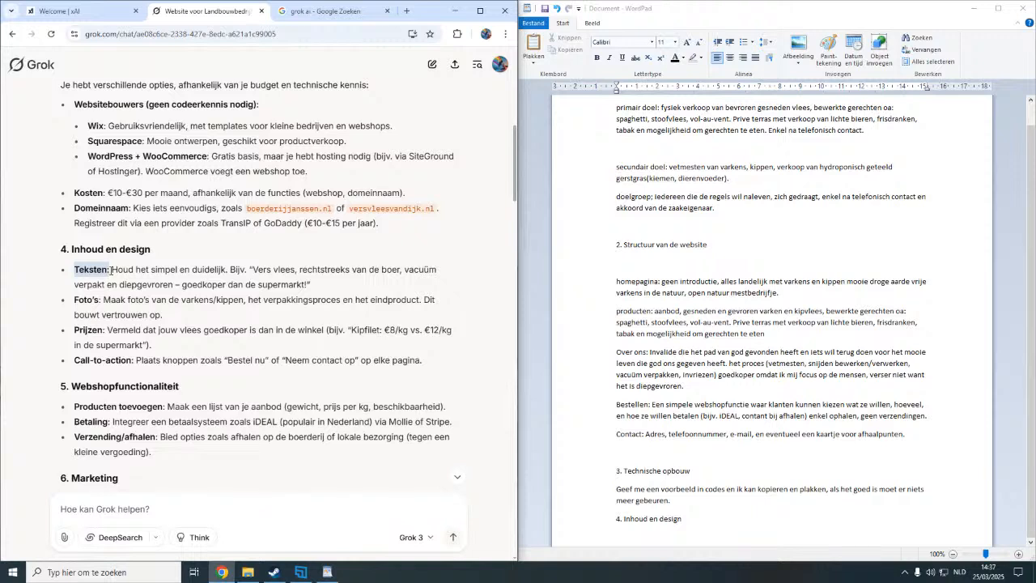
pyautogui.click(699, 519)
pyautogui.press('Return')
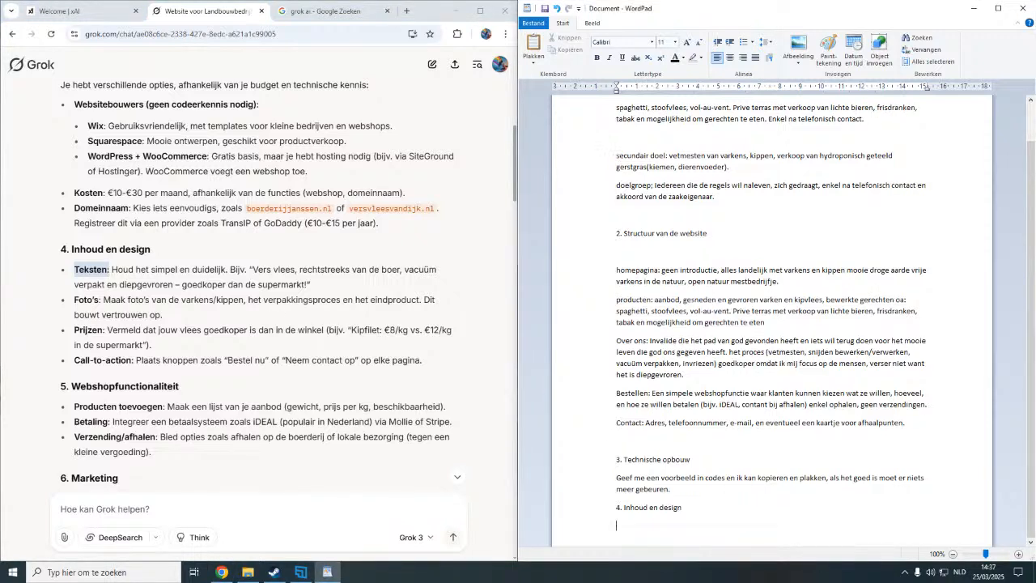
pyautogui.hotkey('ctrl', 'v')
# Copy Grok's example slogan, from "Vers vlees" through "supermarkt!" without the quotation marks, behind the "Teksten:" label in WordPad.
pyautogui.moveTo(254, 270); pyautogui.dragTo(306, 284)
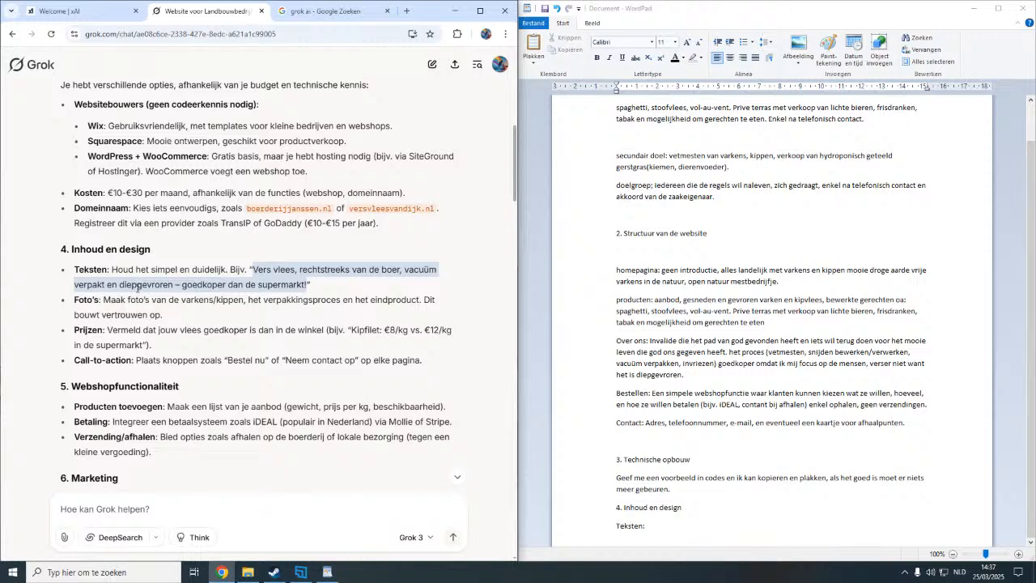
pyautogui.rightClick(268, 279)
pyautogui.click(291, 283)
pyautogui.click(743, 532)
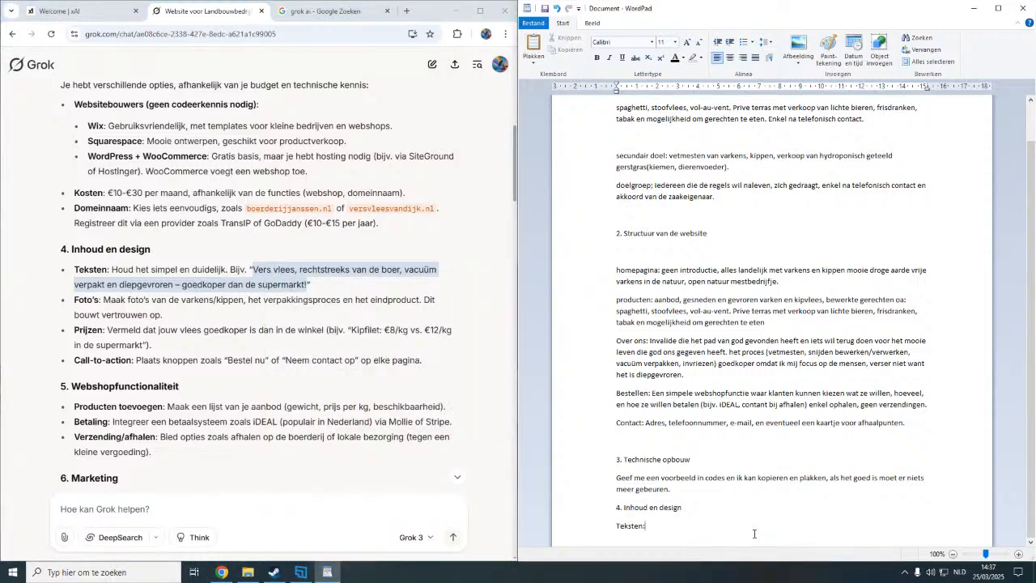
pyautogui.hotkey('ctrl', 'v')
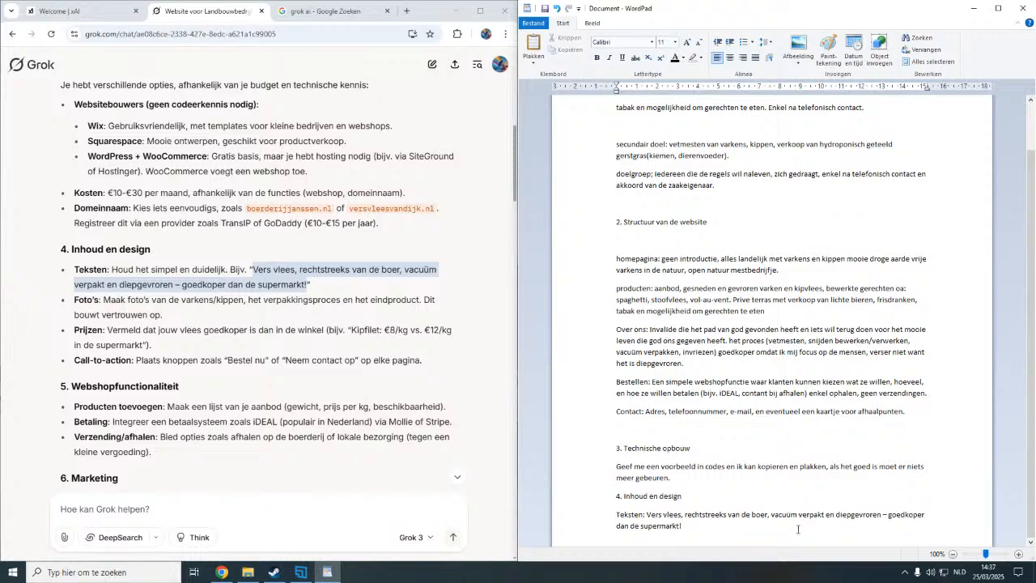
# Copy the label "Prijzen:" from Grok's reply onto a new line in WordPad and add "volgen nog, nog niet bepaald" behind it.
pyautogui.press('Return')
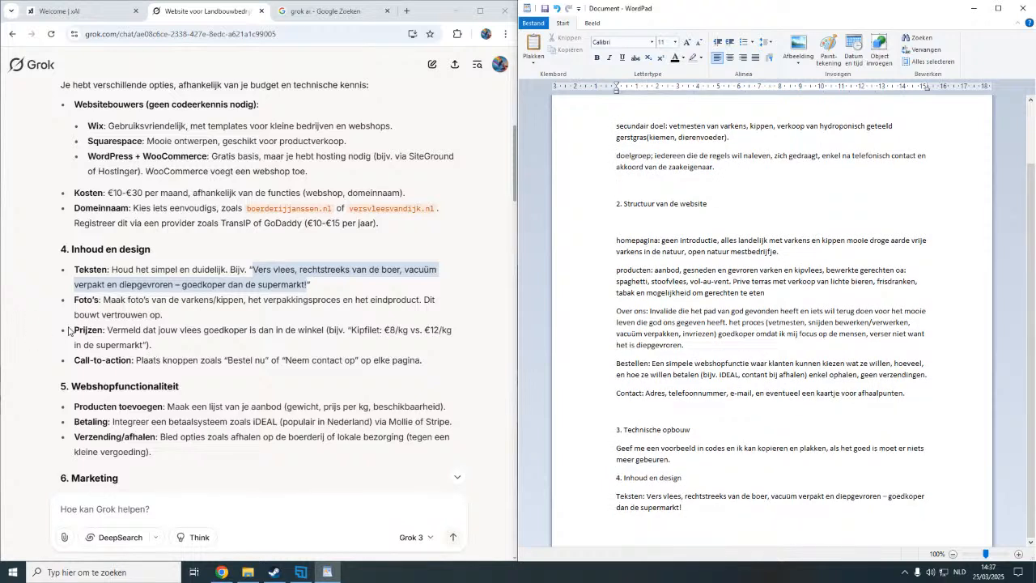
pyautogui.moveTo(75, 329); pyautogui.dragTo(104, 330)
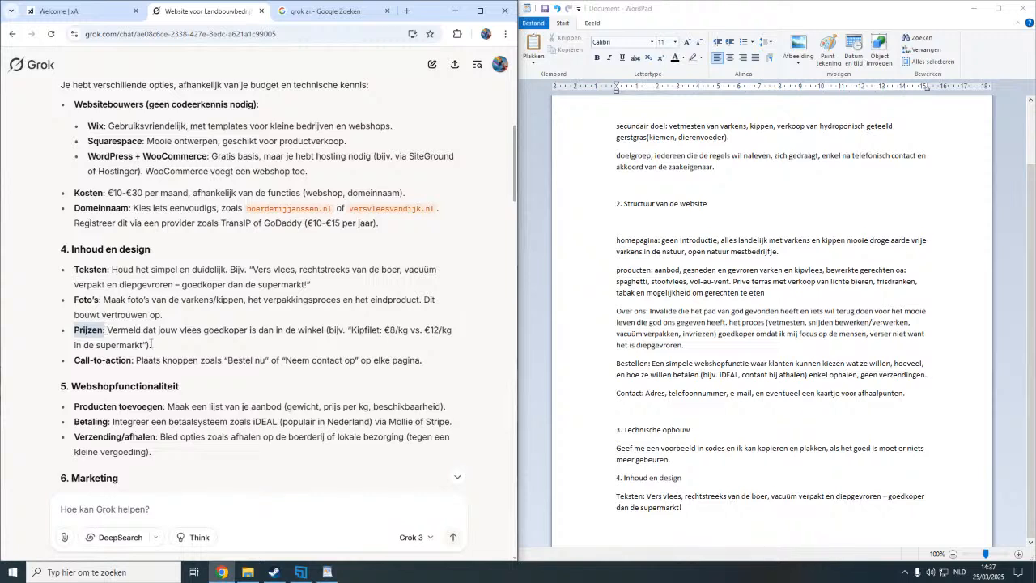
pyautogui.click(611, 531)
pyautogui.hotkey('ctrl', 'v')
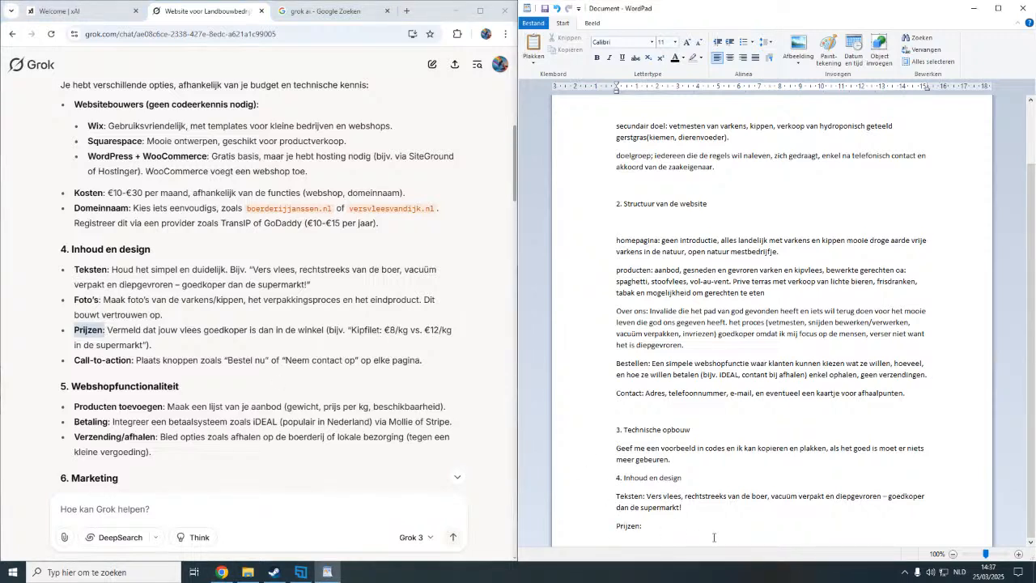
pyautogui.write('volgen nog, nog niet bepaald')
# Copy the whole "Call-to-action" item from Grok's reply onto a new line below the "Prijzen" text in WordPad.
pyautogui.moveTo(74, 362); pyautogui.dragTo(424, 367)
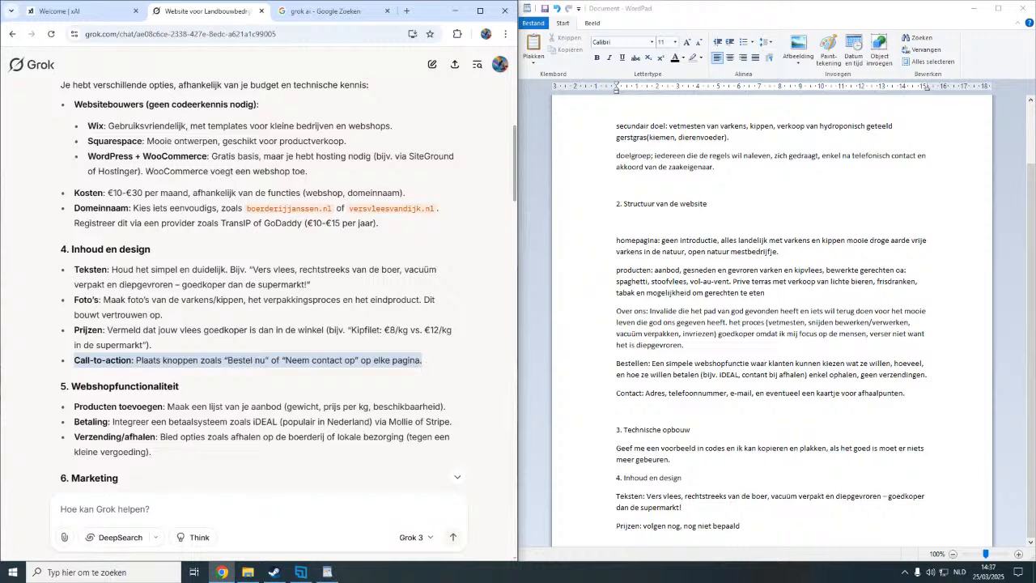
pyautogui.rightClick(390, 362)
pyautogui.click(415, 375)
pyautogui.click(790, 530)
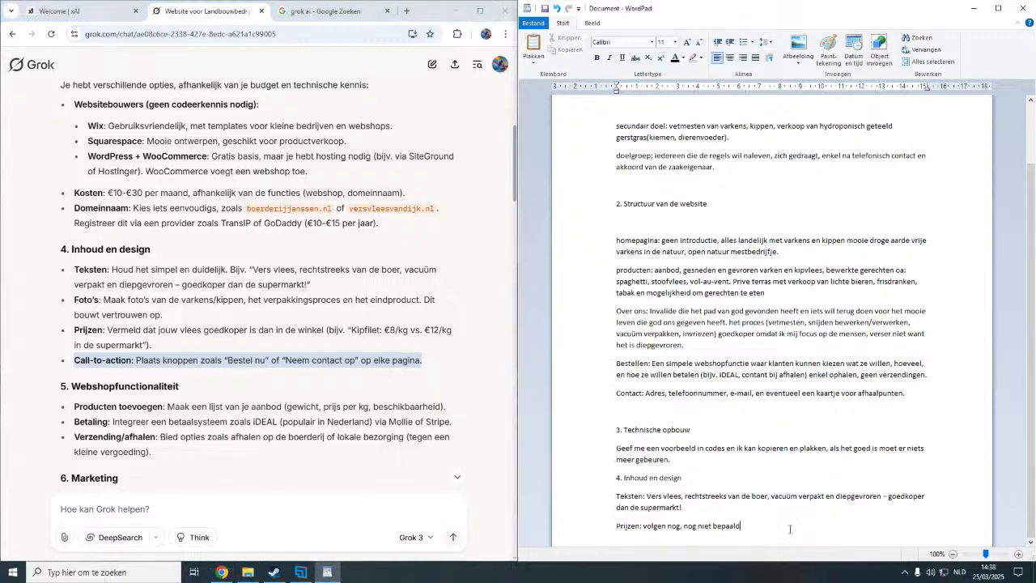
pyautogui.press('Return')
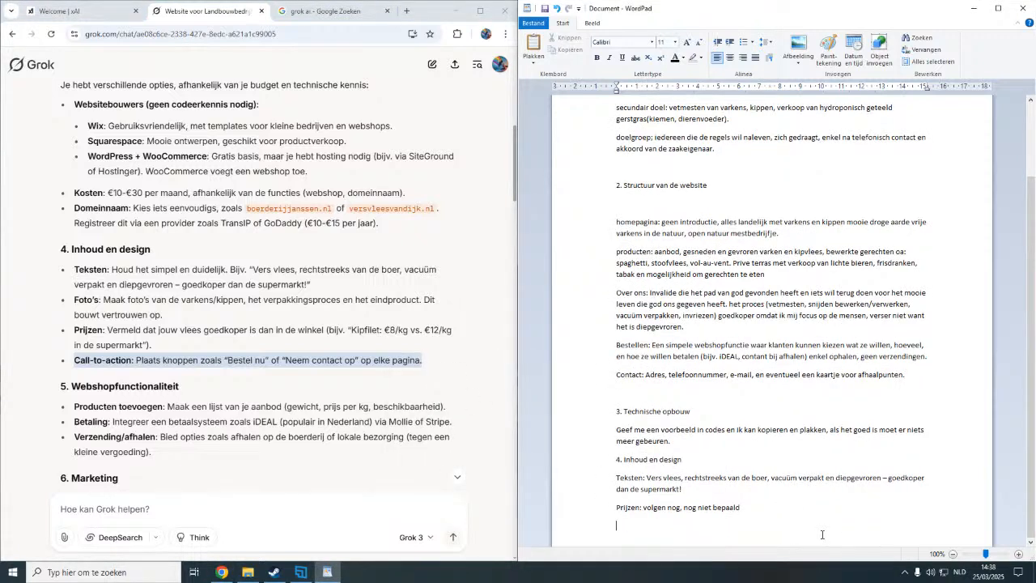
pyautogui.hotkey('ctrl', 'v')
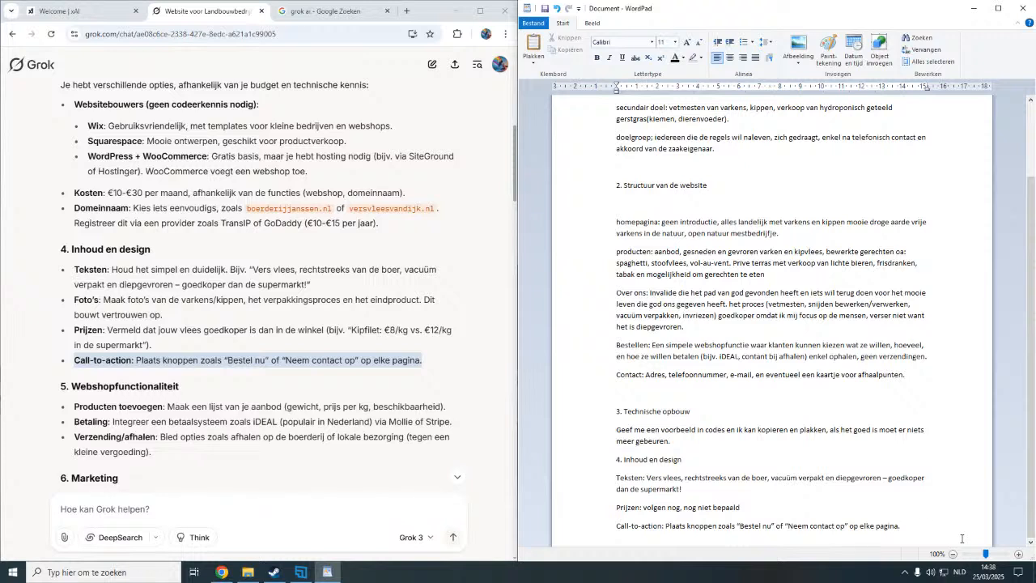
# Replace the final period of the "Call-to-action" text with ", niet te opvallend, de mensen uit hun eigen laten komen".
pyautogui.press('BackSpace')
pyautogui.write(', niet te opvallend,')
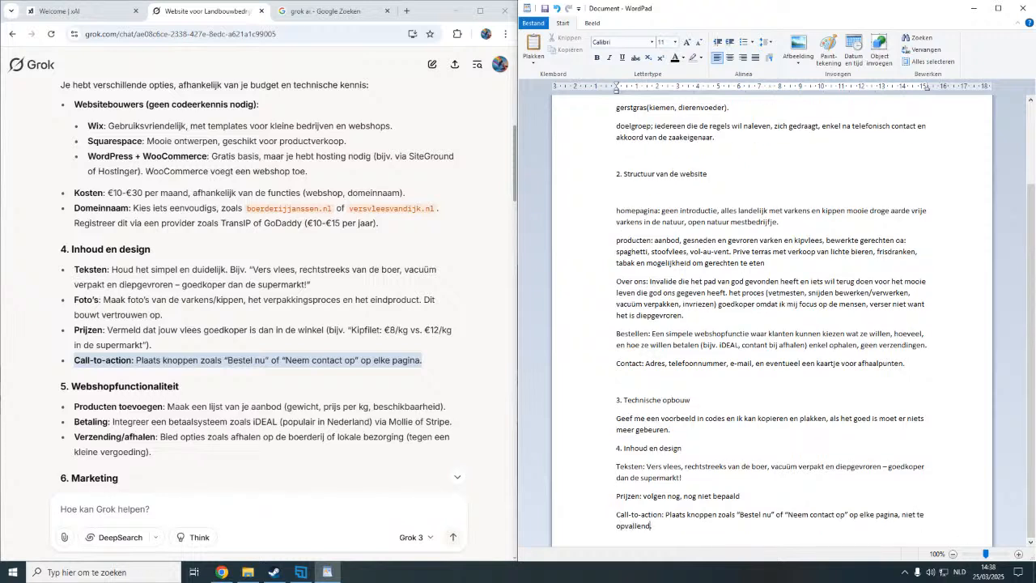
pyautogui.press('BackSpace')
pyautogui.write('.')
pyautogui.press('BackSpace')
pyautogui.write('de mense')
pyautogui.write('n.')
pyautogui.write('uit hun e')
pyautogui.write('ig')
pyautogui.write('laten kome')
pyautogui.write('n')
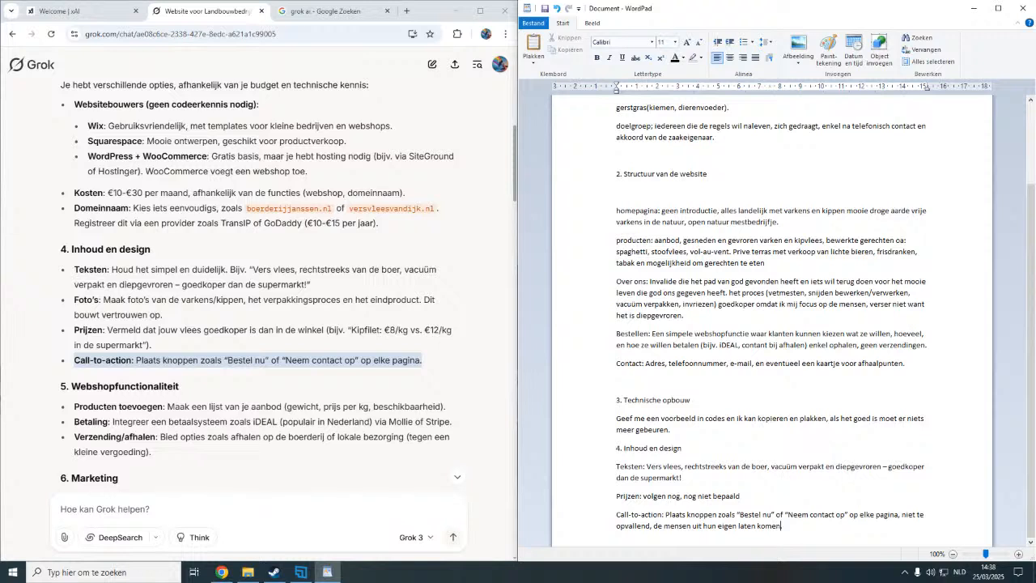
# Finish the "Call-to-action" sentence with "en niet door opvallende tekst laten verplichten.".
pyautogui.write(' en niet d')
pyautogui.write('oor.')
pyautogui.write(' opvallende t')
pyautogui.write('ekst')
pyautogui.write(' laten verpl')
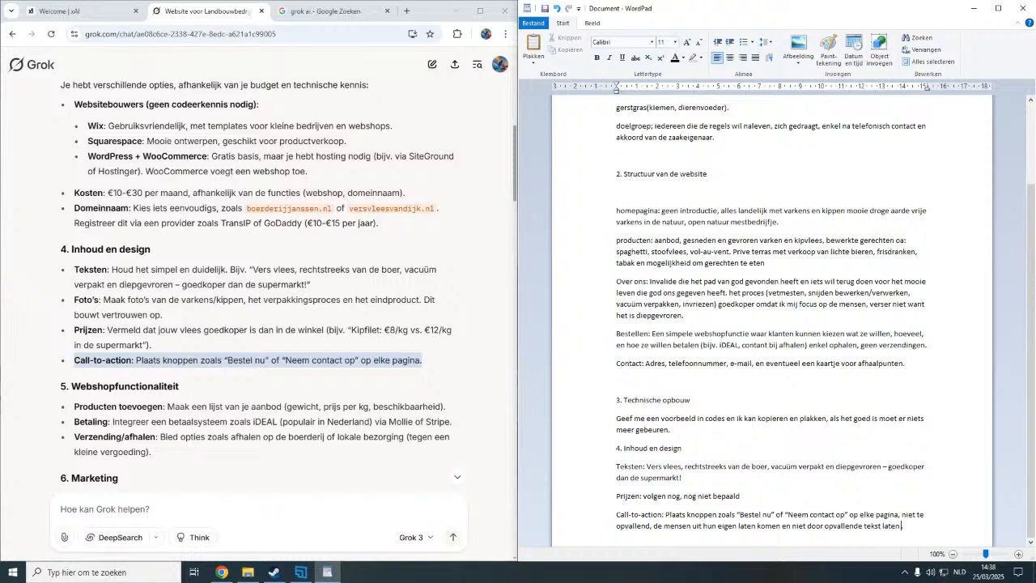
pyautogui.write('ichten')
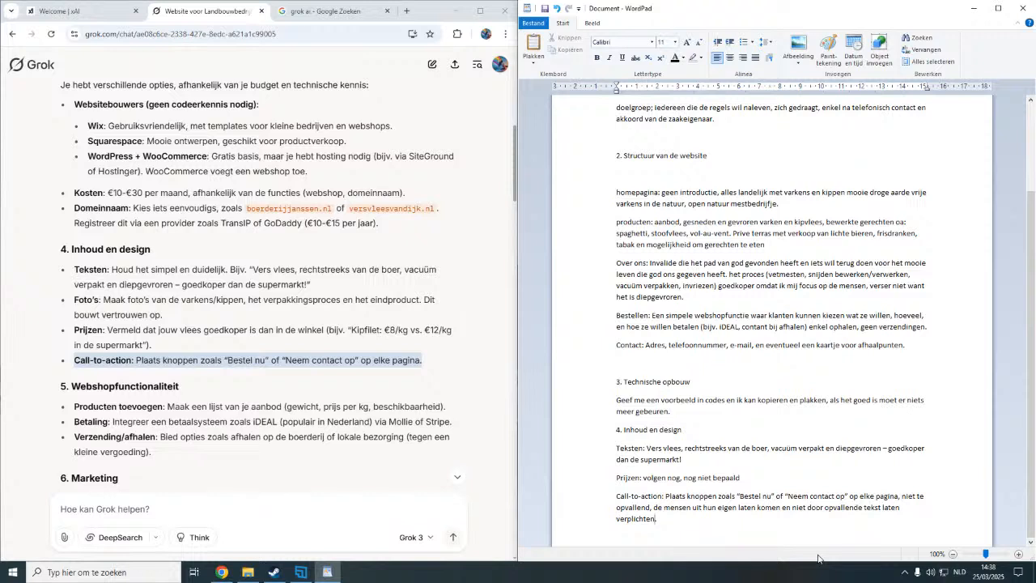
# Change the word "komen" in the "Call-to-action" text to "kopen".
pyautogui.click(773, 508)
pyautogui.press('BackSpace')
pyautogui.write('p')
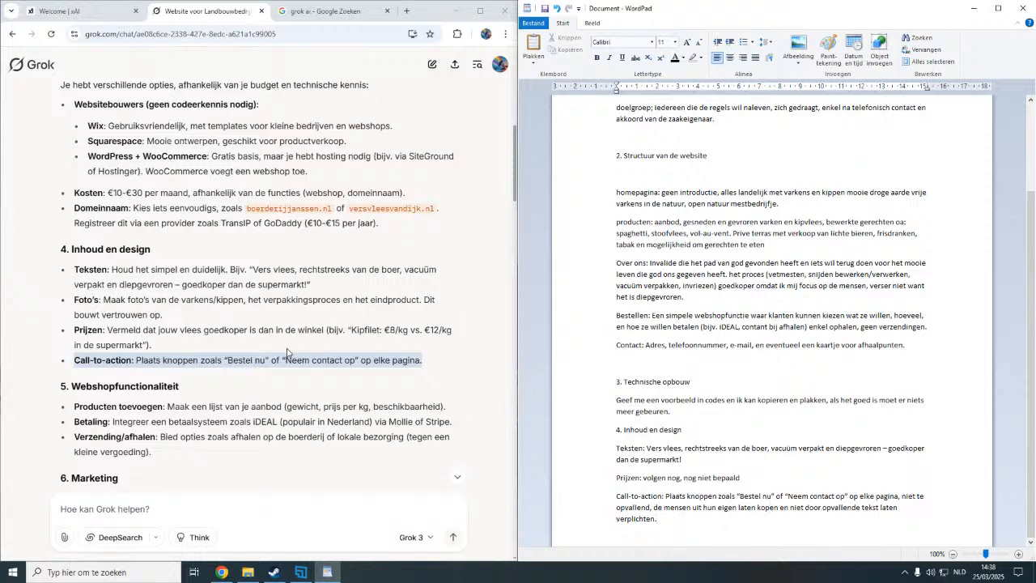
# Copy the whole section "5. Webshopfunctionaliteit" with its three items from Grok's reply to below the "Call-to-action" text, leaving a blank line between.
pyautogui.scroll(-1, 289, 354)
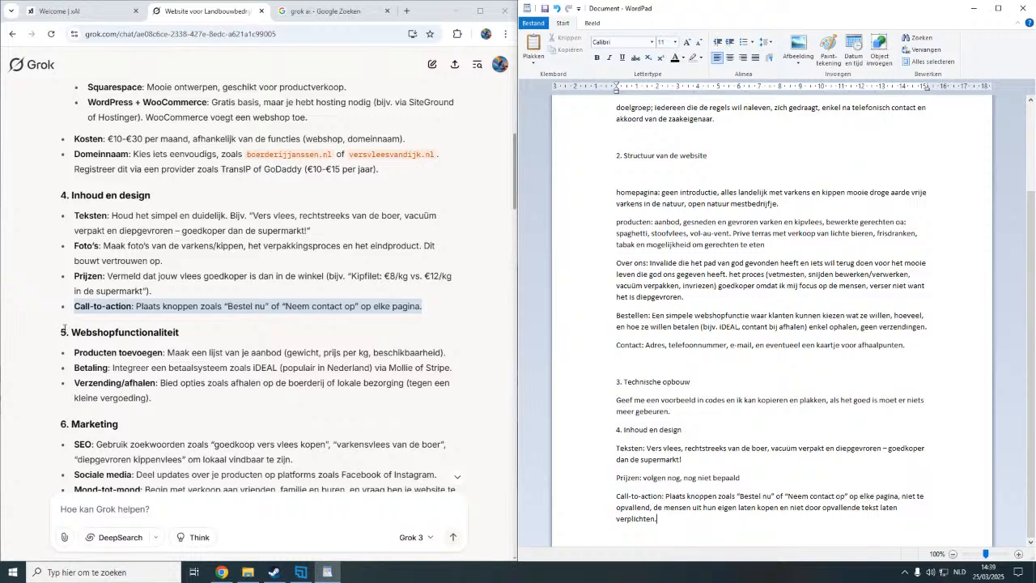
pyautogui.moveTo(62, 329); pyautogui.dragTo(290, 398)
pyautogui.rightClick(264, 379)
pyautogui.click(279, 387)
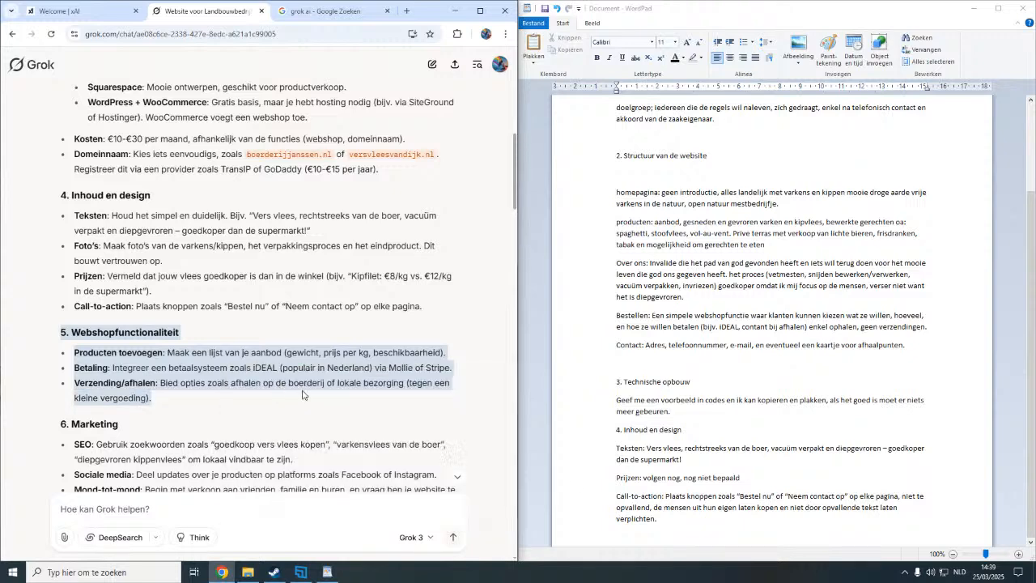
pyautogui.click(678, 536)
pyautogui.press('Return')
pyautogui.press('Return')
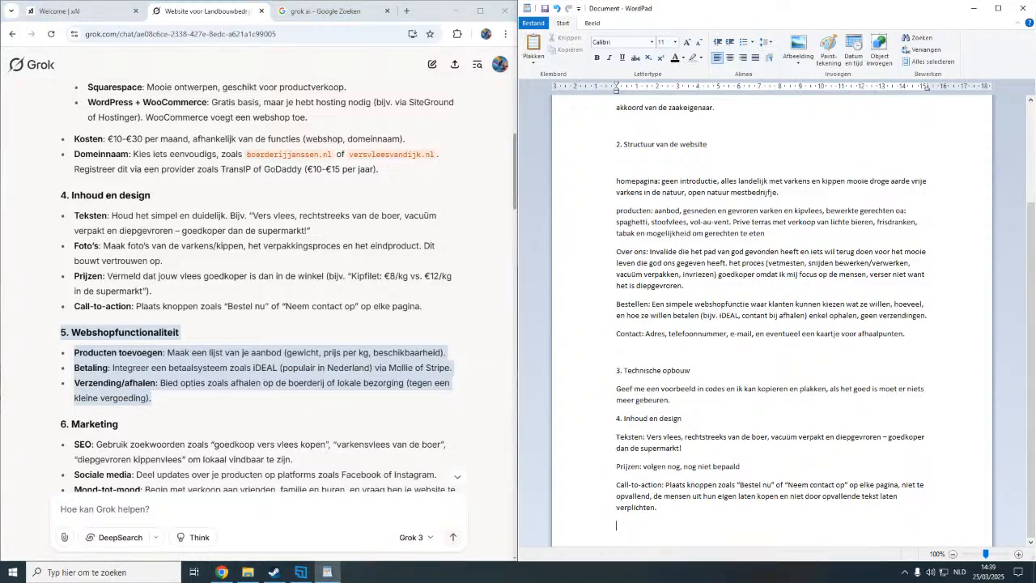
pyautogui.hotkey('ctrl', 'v')
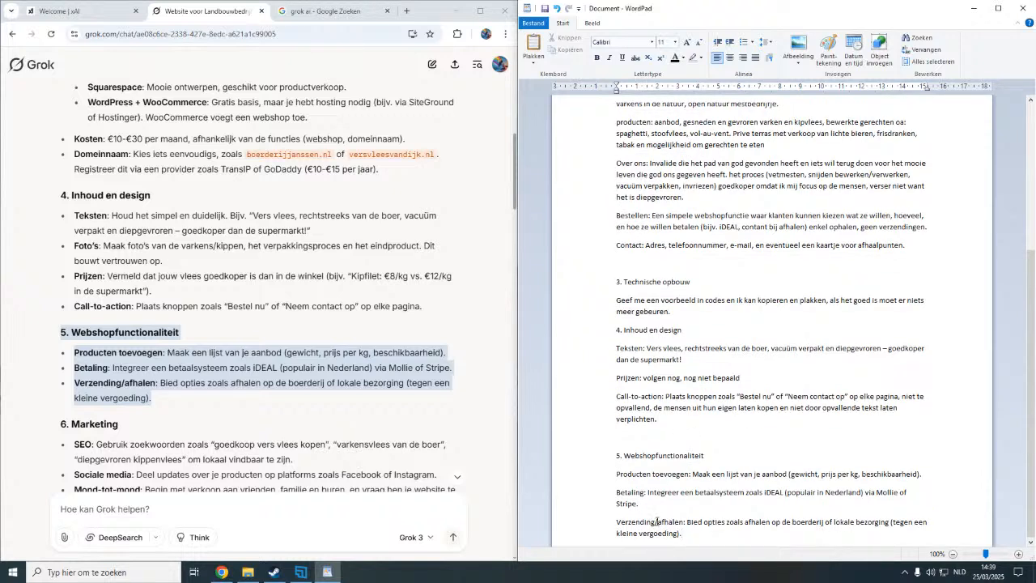
# Replace "Verzending/" with "A" in the last item of section 5 and delete "Bied opties zoals" from it.
pyautogui.moveTo(657, 522); pyautogui.dragTo(620, 522)
pyautogui.write('A')
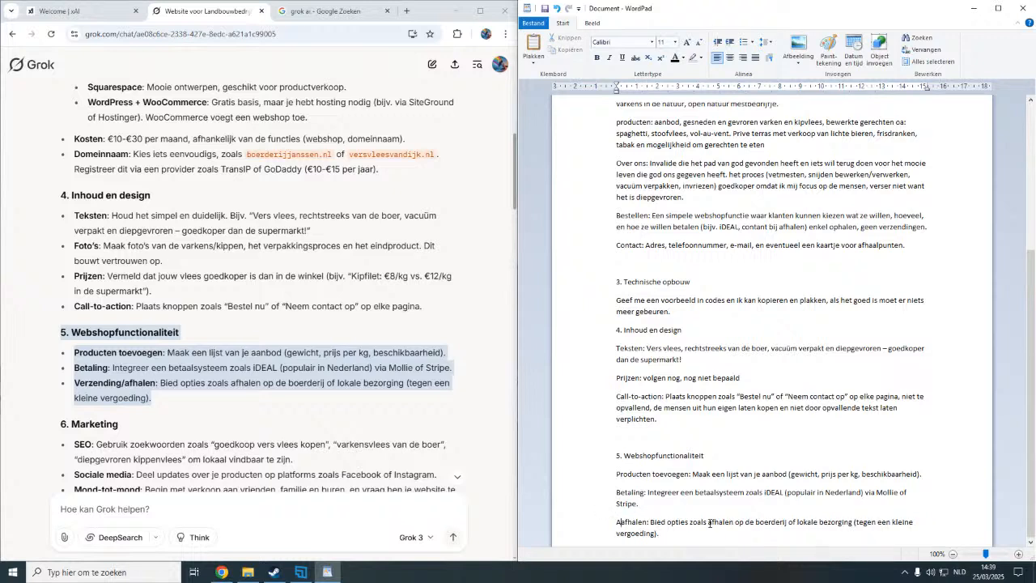
pyautogui.moveTo(708, 522); pyautogui.dragTo(650, 523)
pyautogui.press('BackSpace')
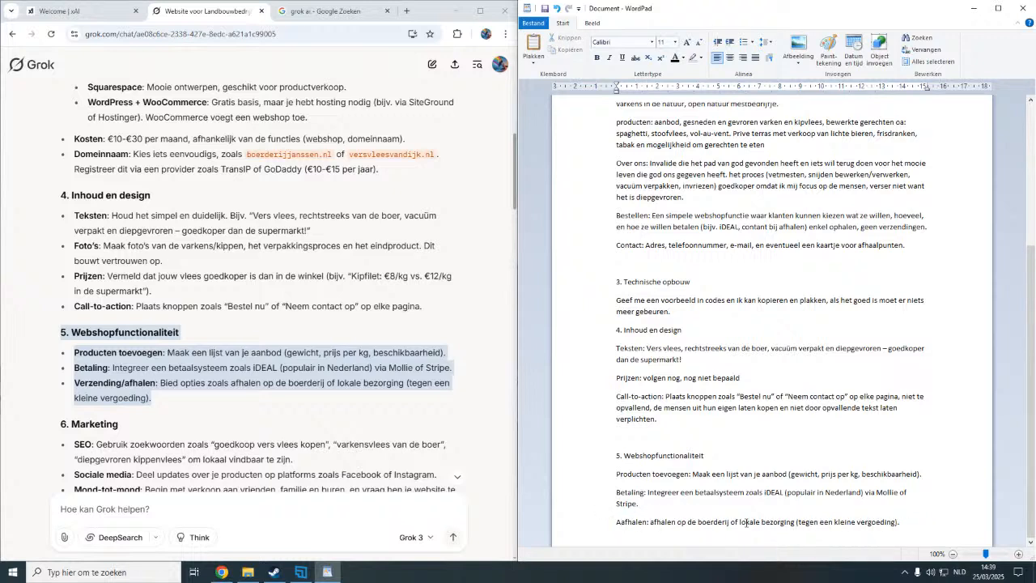
# Start a new empty line below the last item of section 5.
pyautogui.click(797, 521)
pyautogui.write('()')
pyautogui.press('BackSpace')
pyautogui.press('BackSpace')
pyautogui.press('Return')
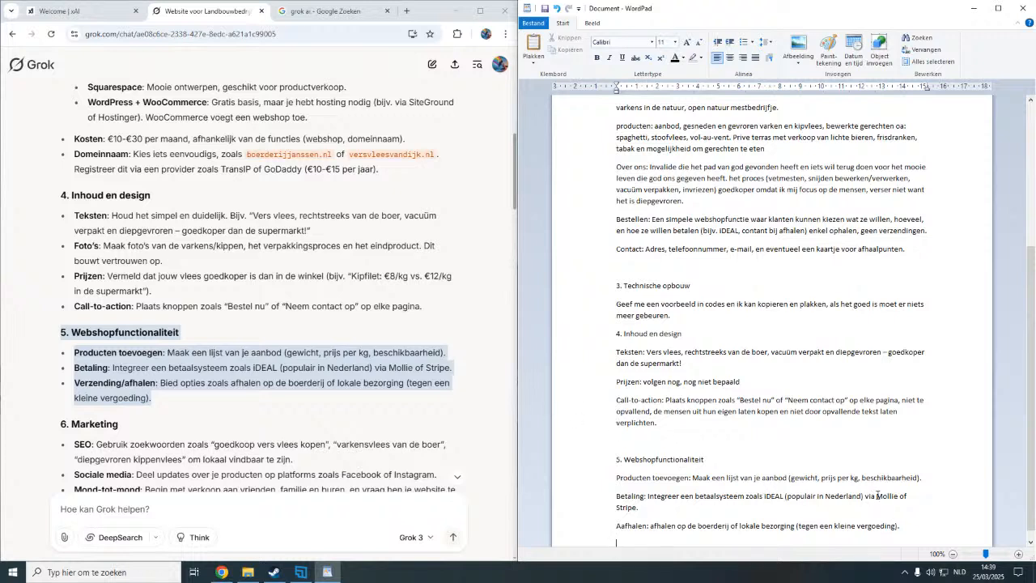
# Replace the description after "Producten toevoegen:" in section 5 with "Komen later als de voorraad is aangevuld.".
pyautogui.moveTo(876, 496); pyautogui.dragTo(900, 497)
pyautogui.moveTo(693, 478); pyautogui.dragTo(925, 478)
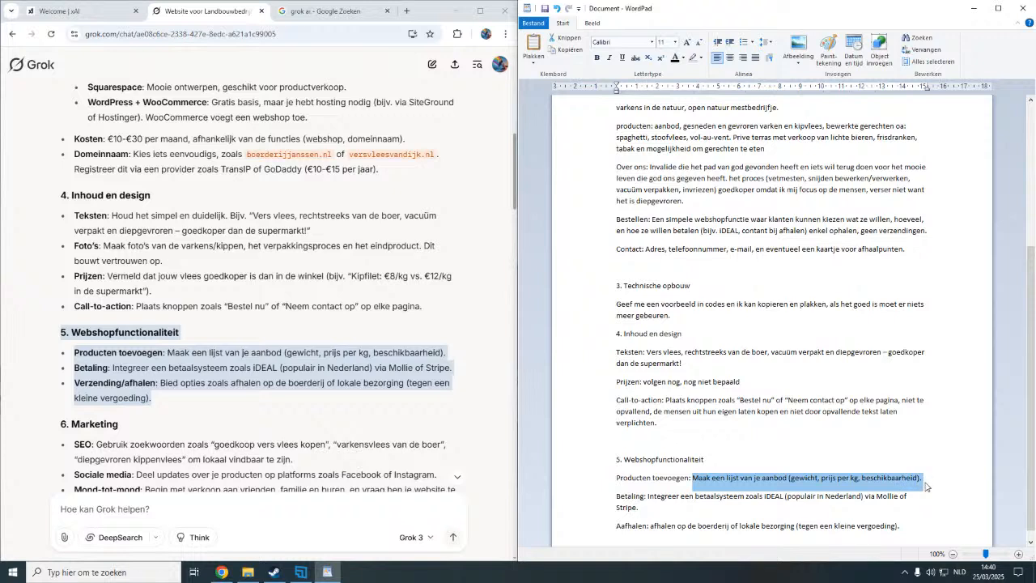
pyautogui.write('Kom')
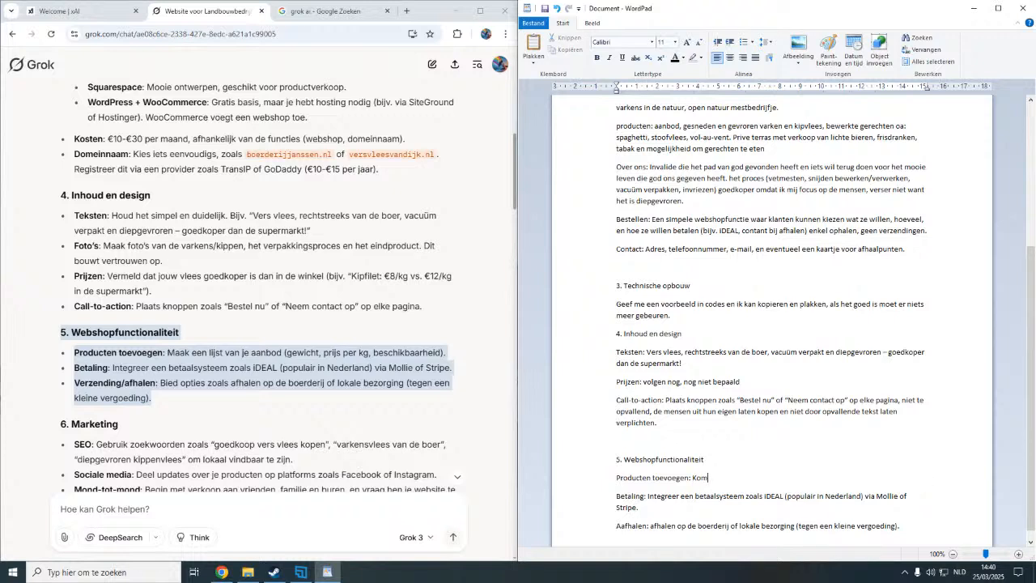
pyautogui.write('en later als de voorraad is aangevuld.')
pyautogui.scroll(-1, 926, 483)
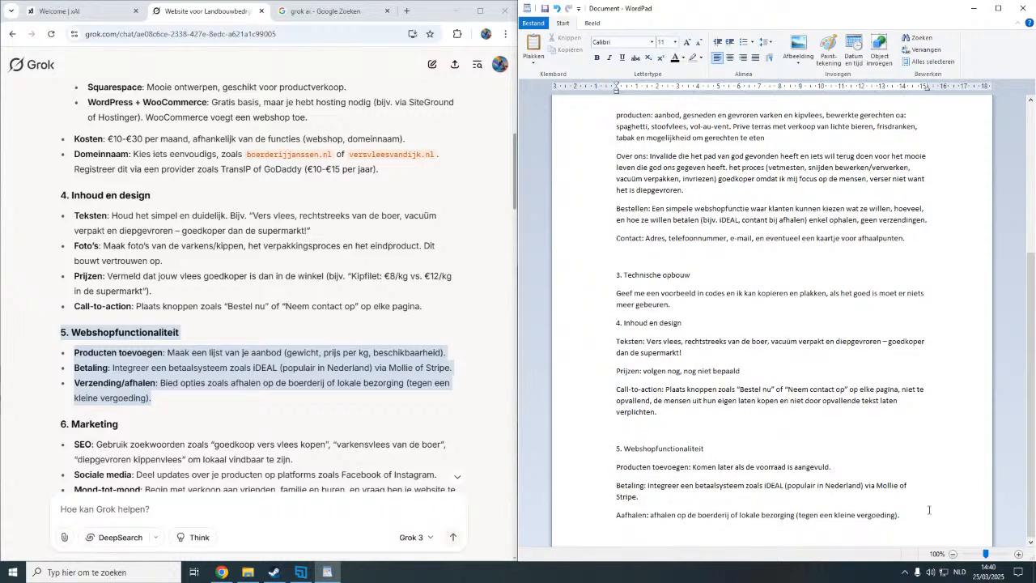
# Read the marketing and legal requirements sections and the example website outline in Grok's reply.
pyautogui.click(267, 416)
pyautogui.scroll(-2, 268, 416)
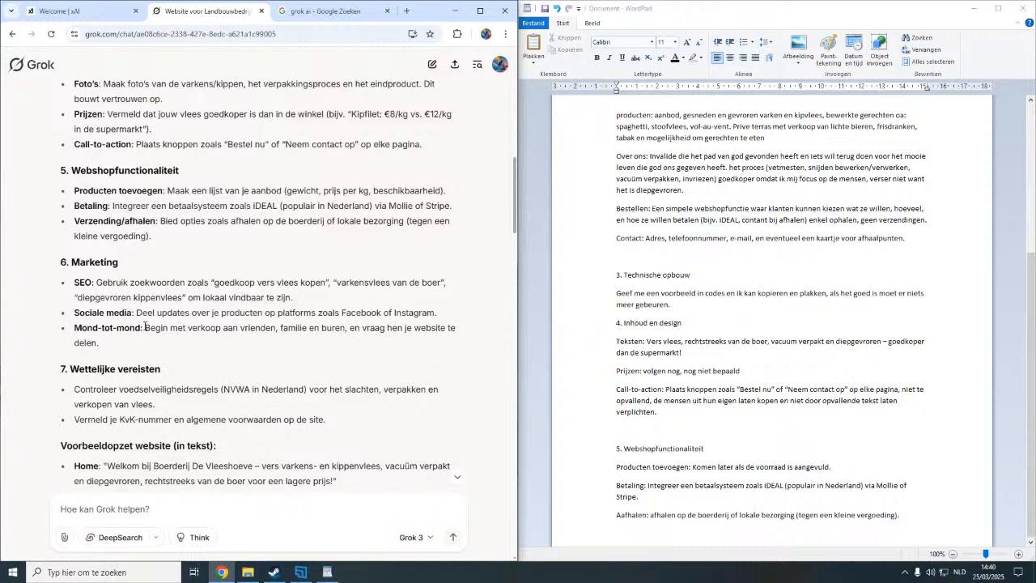
pyautogui.moveTo(74, 282); pyautogui.dragTo(132, 297)
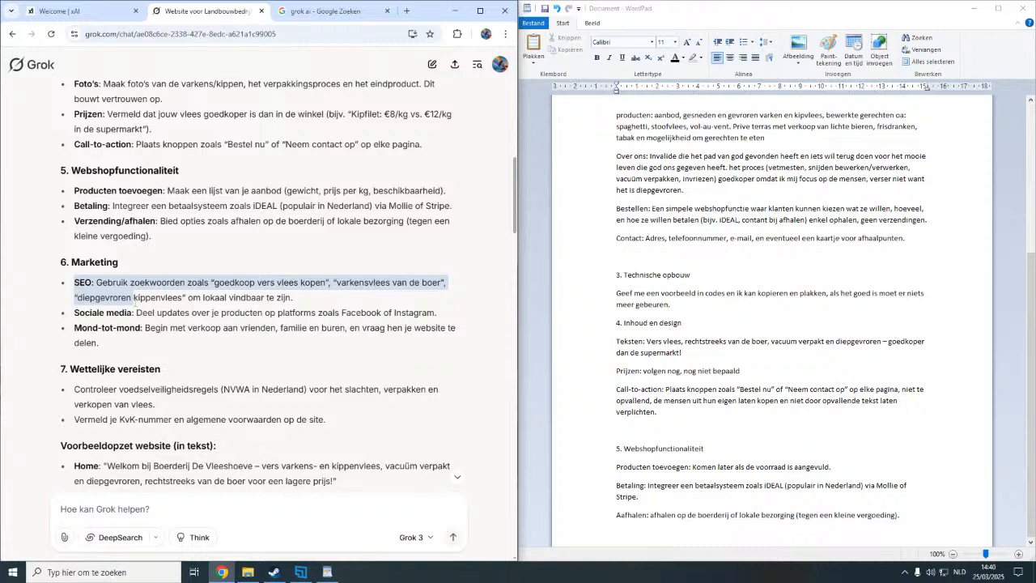
pyautogui.click(136, 299)
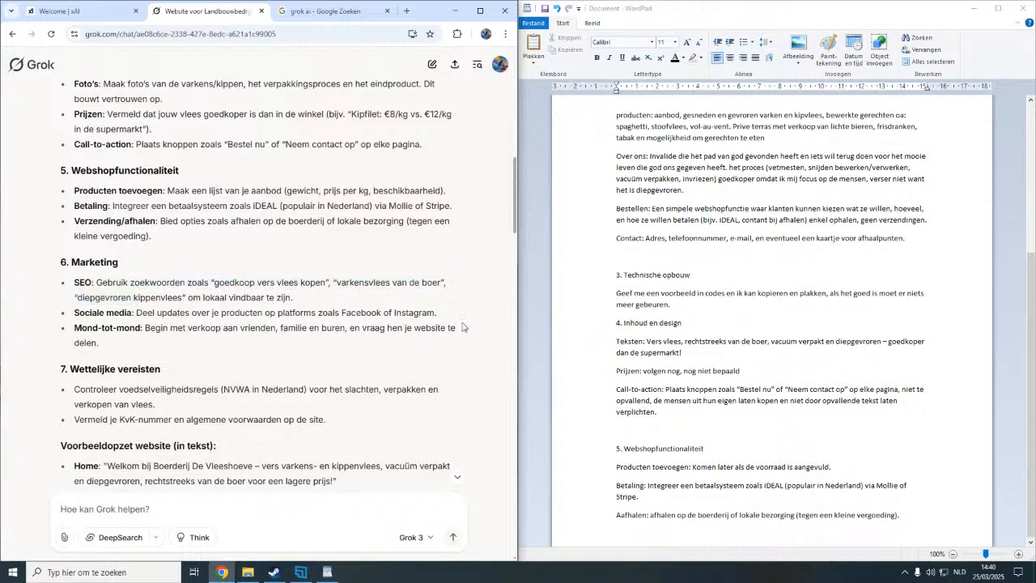
pyautogui.scroll(-1, 340, 302)
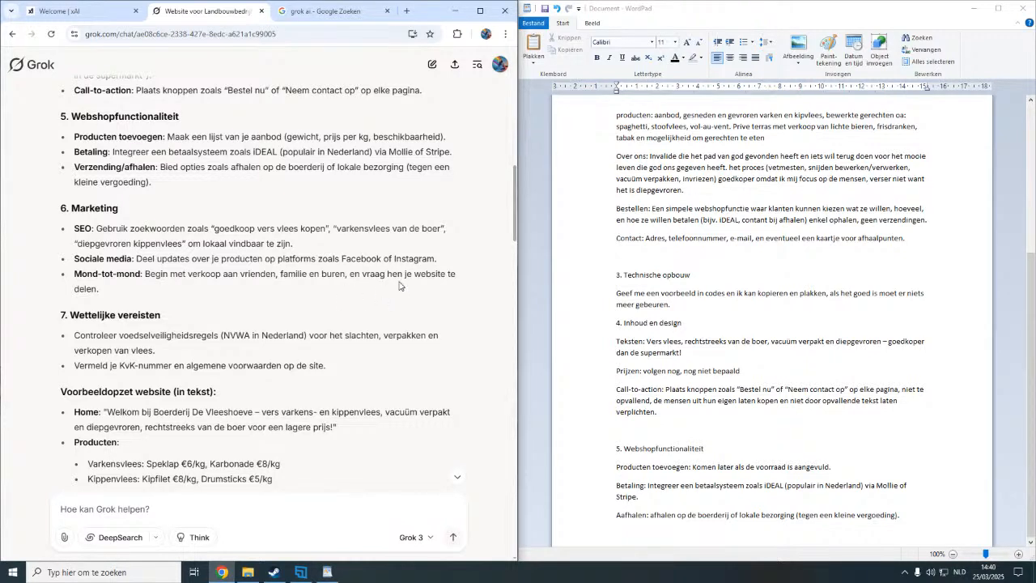
pyautogui.moveTo(455, 275); pyautogui.dragTo(110, 259)
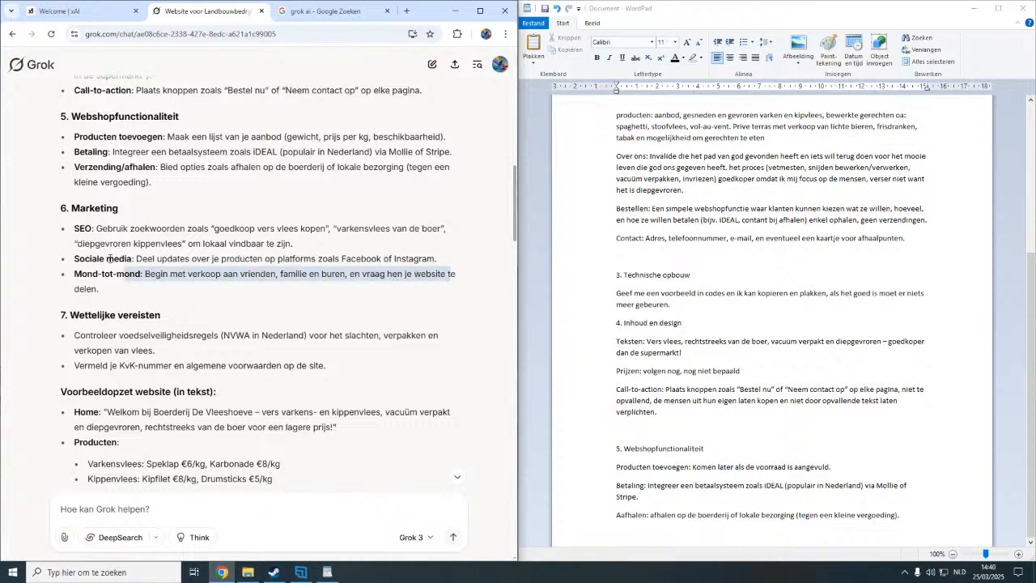
pyautogui.scroll(-1, 121, 285)
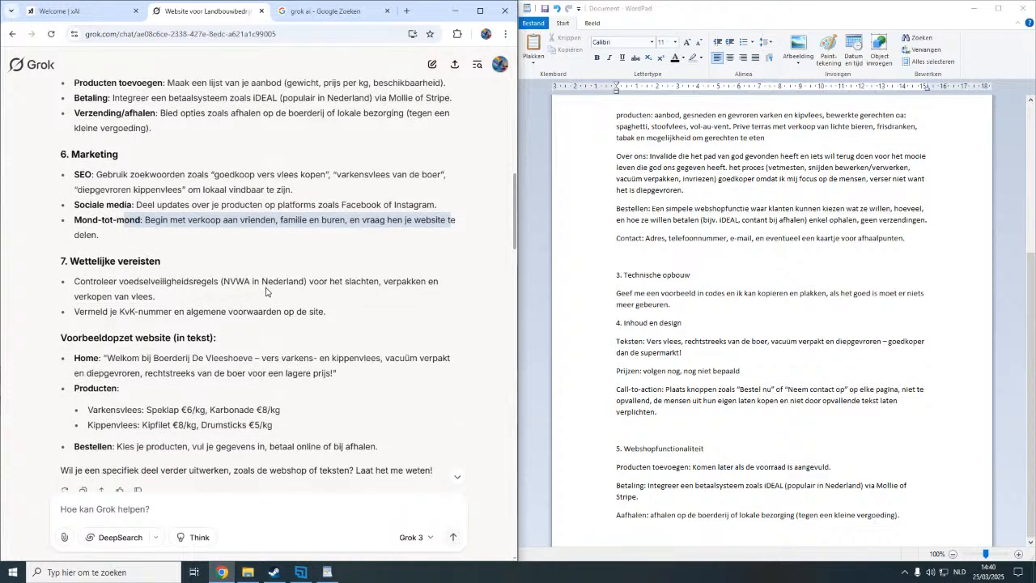
pyautogui.moveTo(306, 281); pyautogui.dragTo(255, 280)
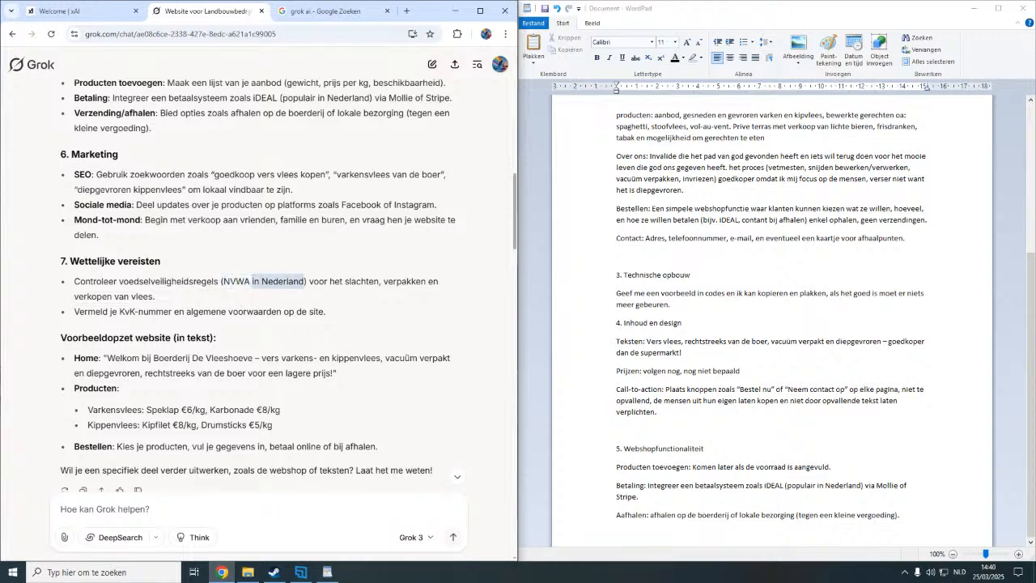
pyautogui.click(256, 280)
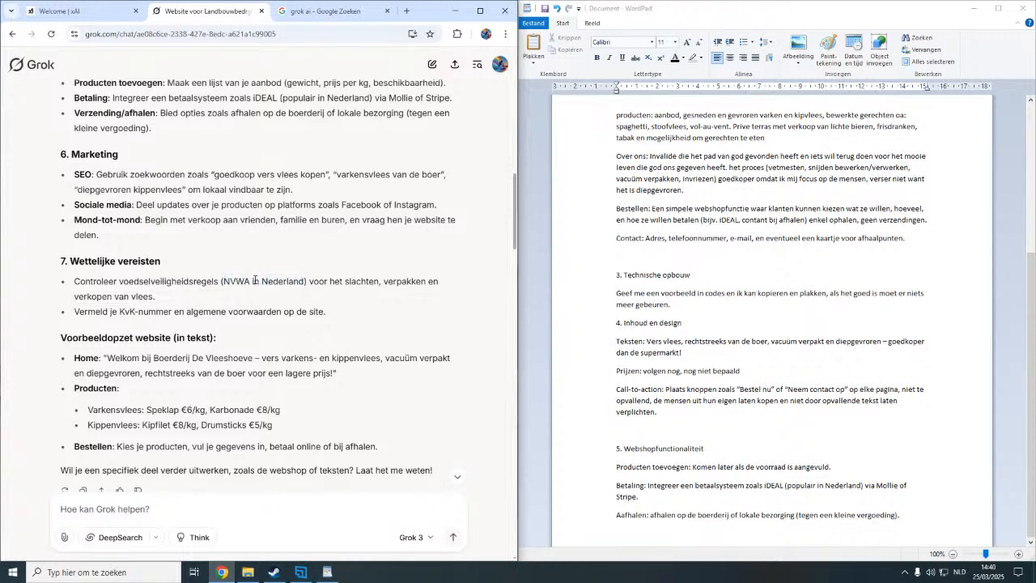
pyautogui.scroll(-2, 255, 281)
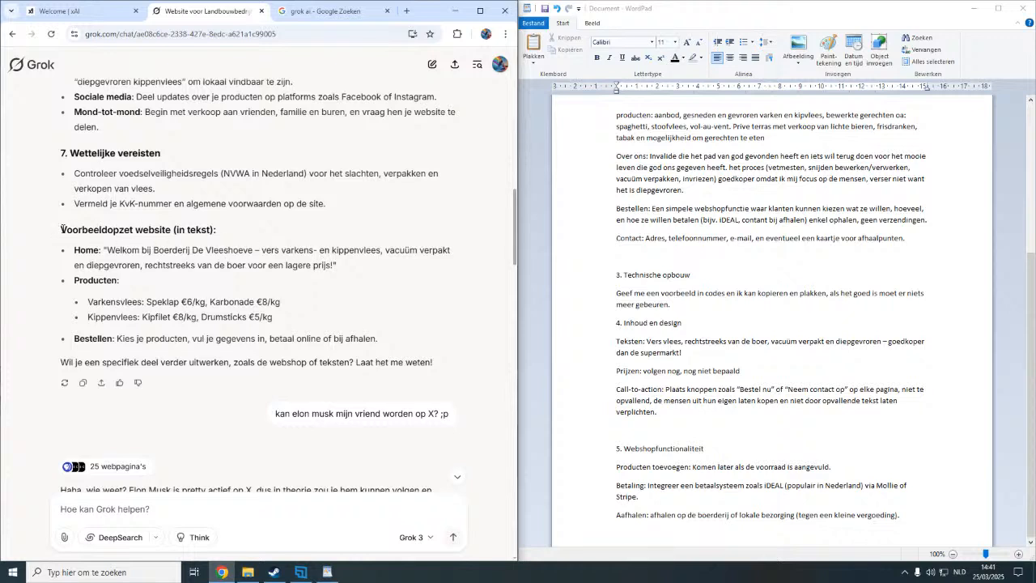
pyautogui.moveTo(63, 229); pyautogui.dragTo(69, 230)
# Copy the entire WordPad text from section 1 through section 5, paste it as plain text into the Grok chat and send it.
pyautogui.click(909, 520)
pyautogui.moveTo(923, 530); pyautogui.dragTo(640, 119)
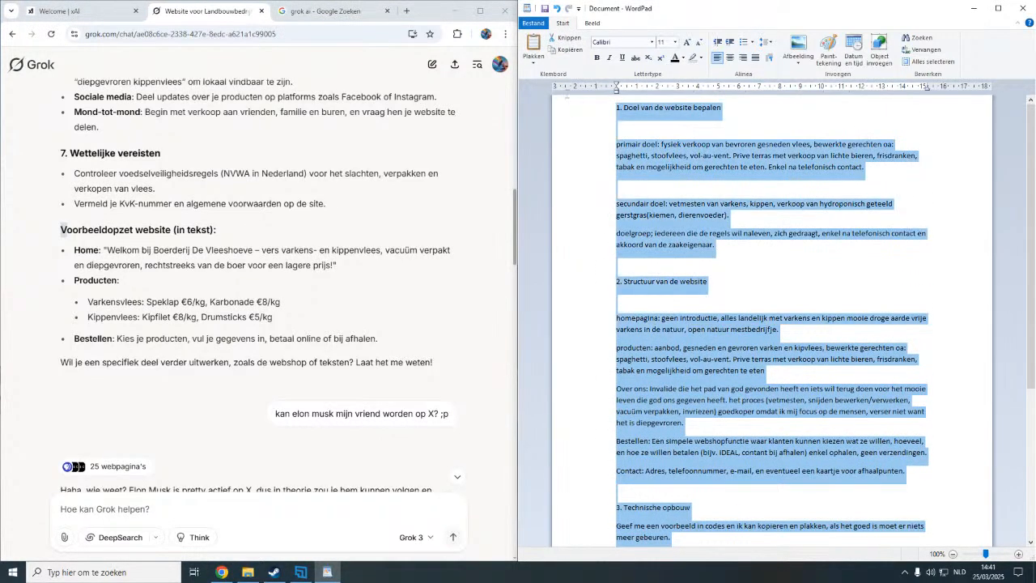
pyautogui.rightClick(653, 114)
pyautogui.click(674, 131)
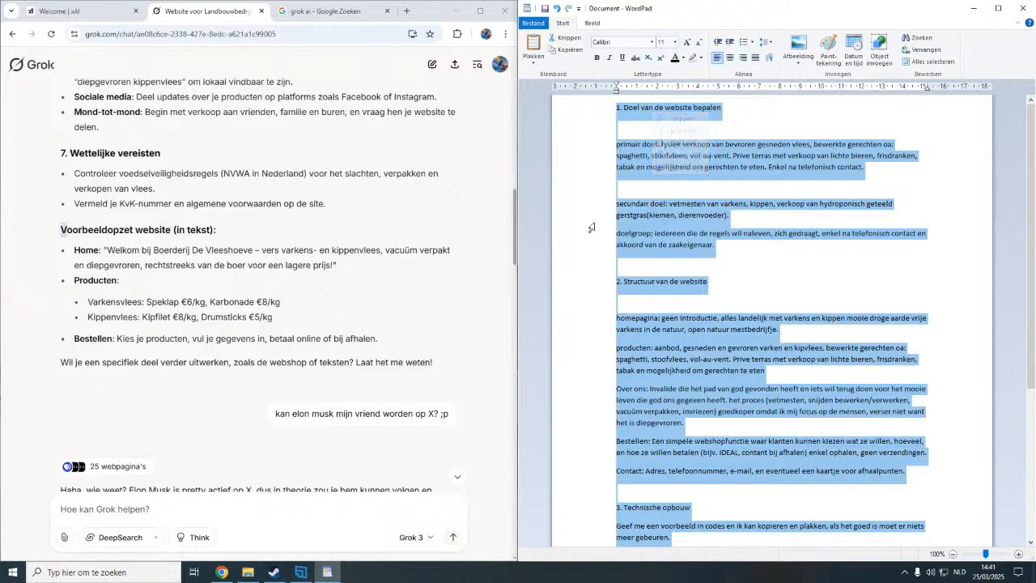
pyautogui.rightClick(240, 508)
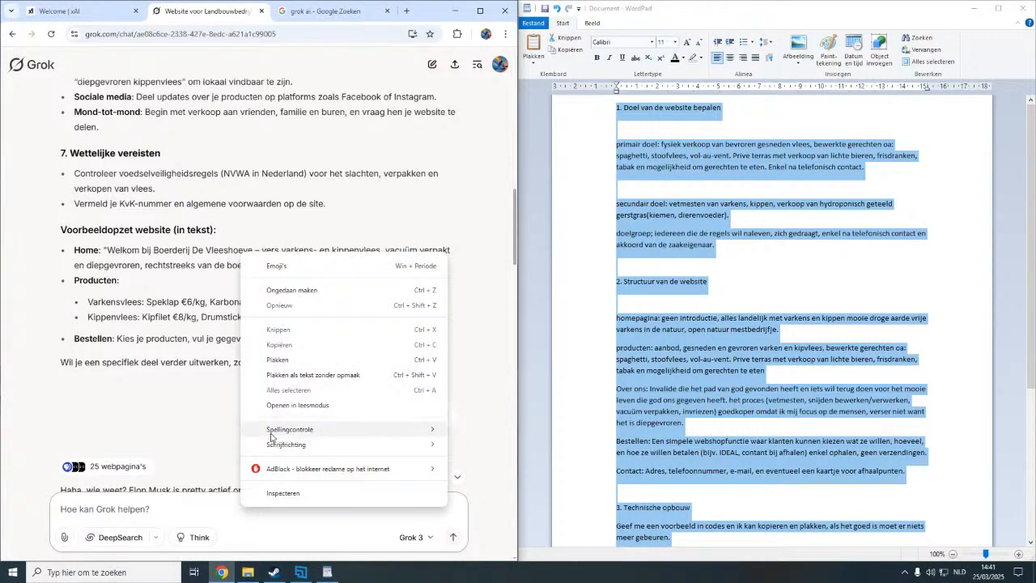
pyautogui.click(301, 375)
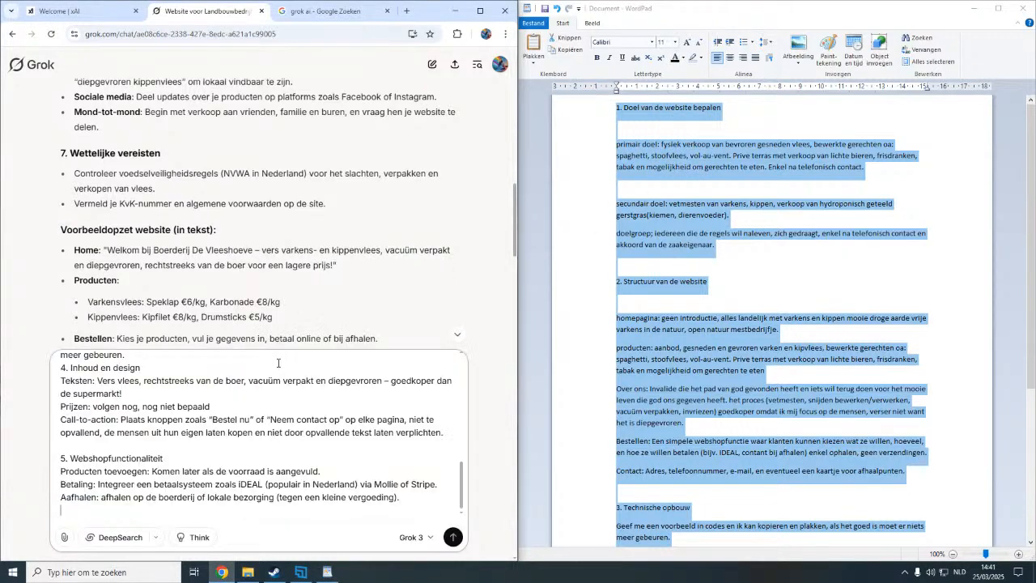
pyautogui.click(453, 537)
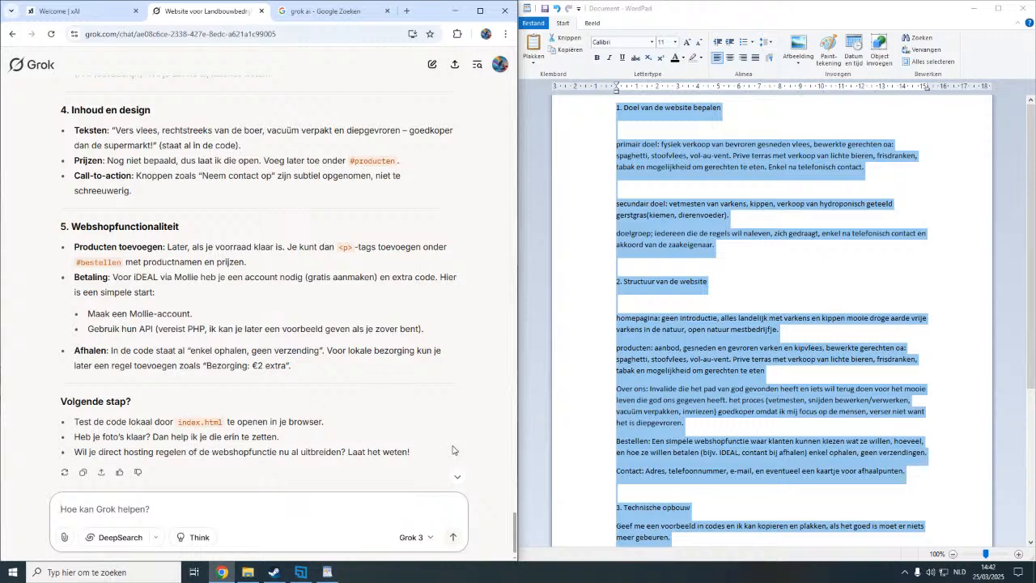
# Copy the complete index.html example code from Grok's new reply, from <!DOCTYPE html> through </html>.
pyautogui.scroll(15, 174, 329)
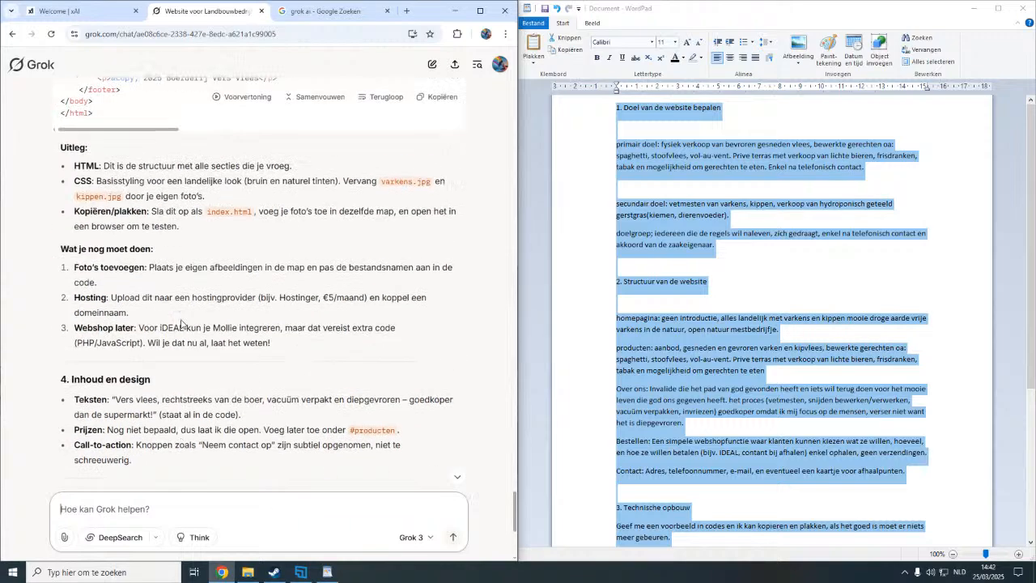
pyautogui.moveTo(113, 387); pyautogui.dragTo(91, 256)
pyautogui.scroll(5, 101, 206)
pyautogui.scroll(10, 114, 215)
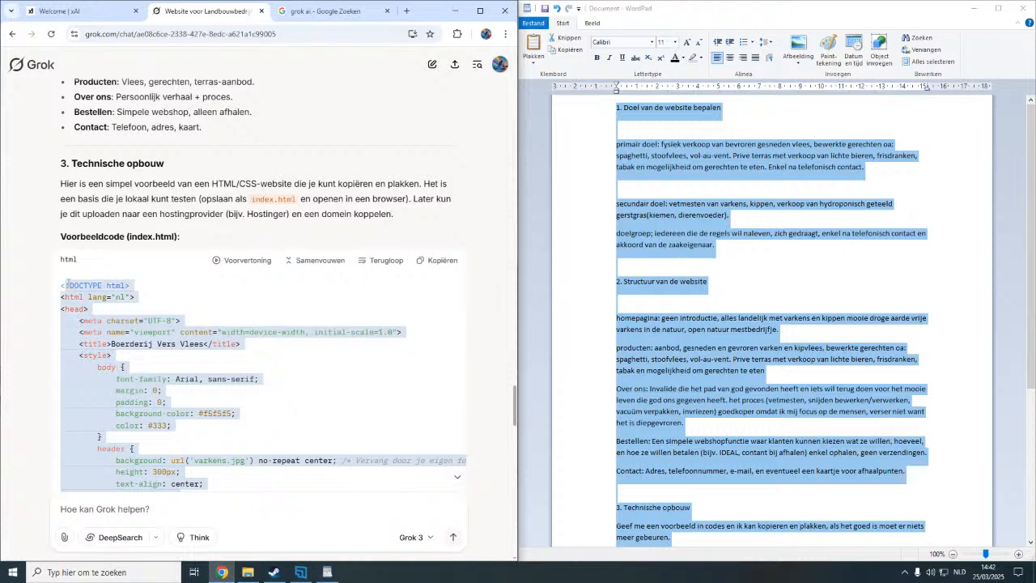
pyautogui.rightClick(114, 302)
pyautogui.click(121, 304)
# Search the computer for "wor" and launch WordPad from the results.
pyautogui.click(13, 572)
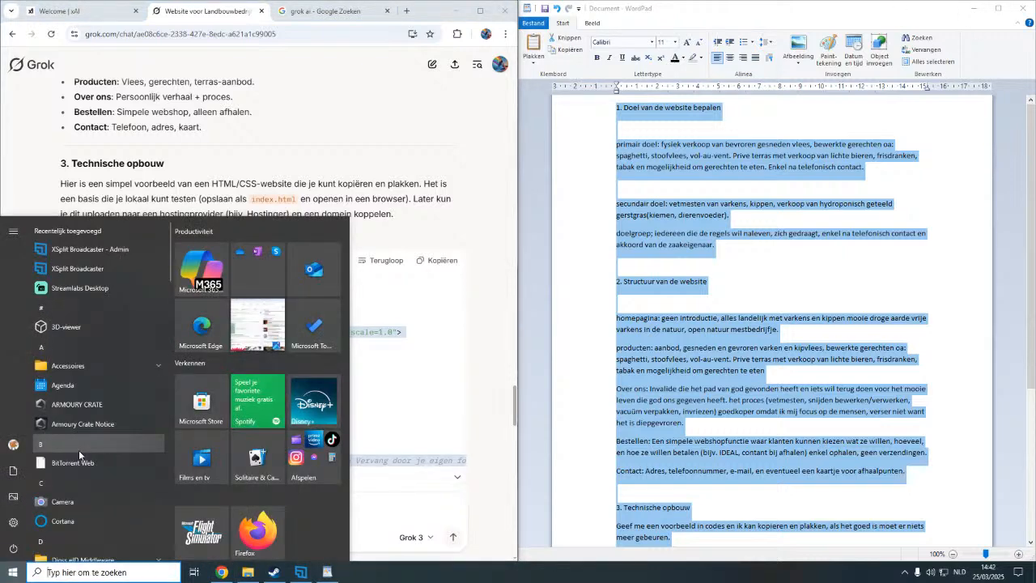
pyautogui.write('text')
pyautogui.press('BackSpace')
pyautogui.press('BackSpace')
pyautogui.press('BackSpace')
pyautogui.press('BackSpace')
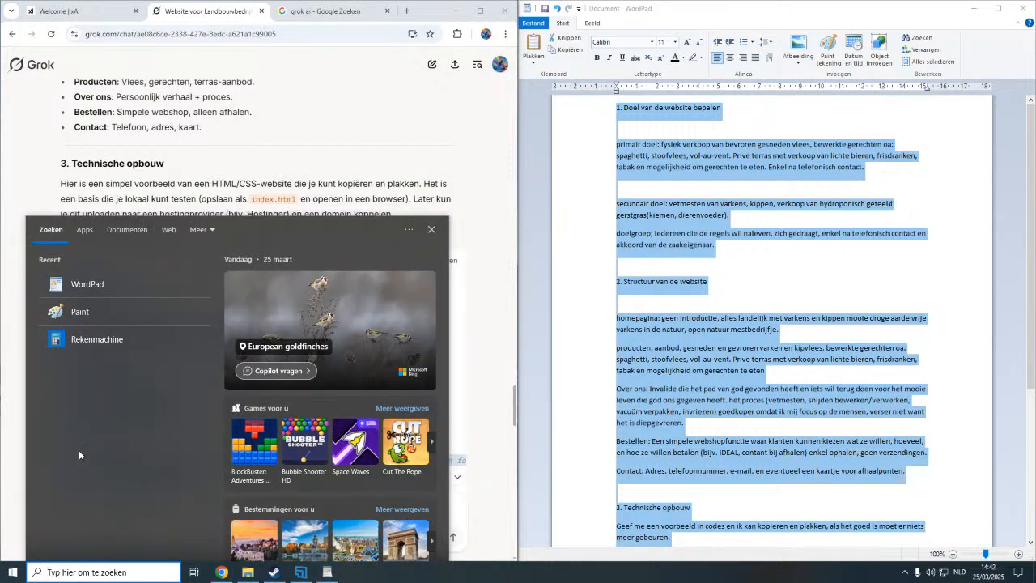
pyautogui.write('wor')
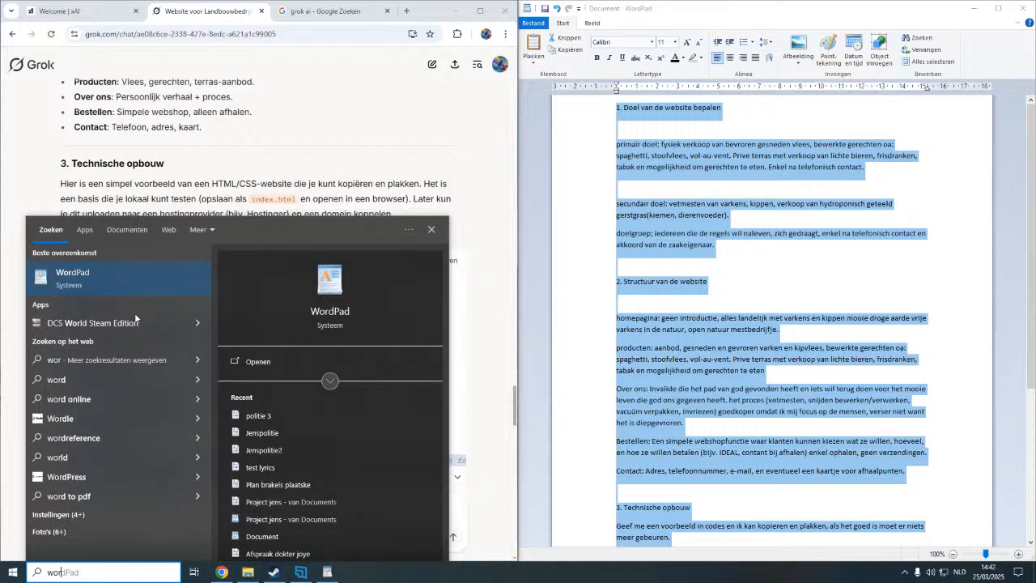
pyautogui.click(118, 278)
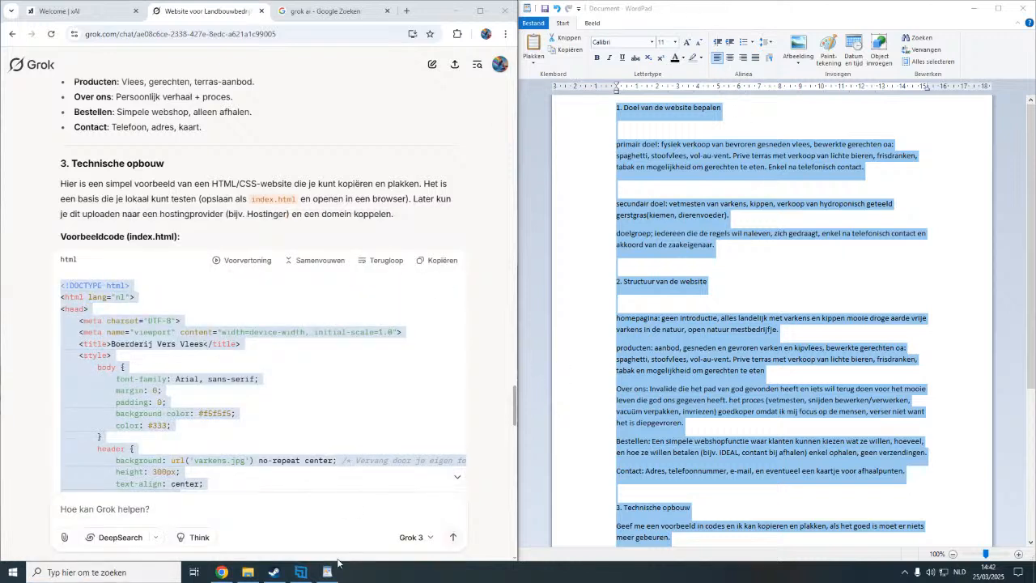
pyautogui.click(531, 24)
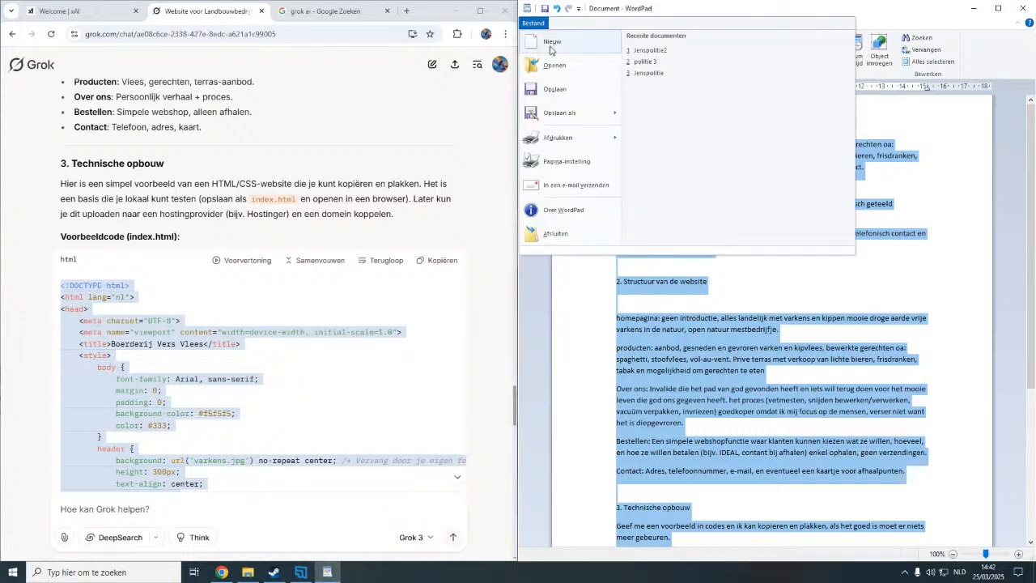
pyautogui.click(551, 47)
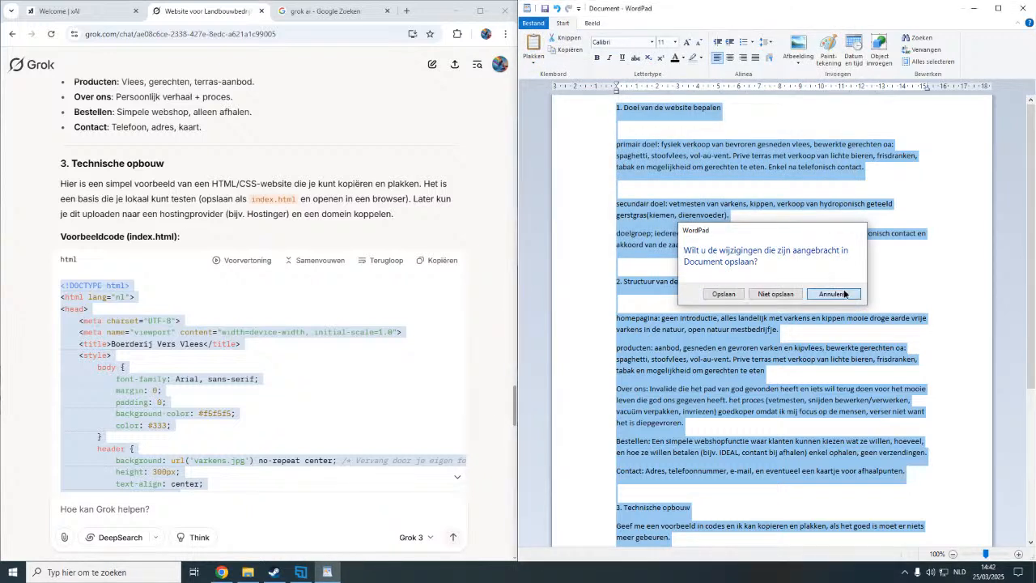
pyautogui.click(834, 293)
# Save the website plan as a Rich Text document named "website elonmusk AI" in the Documenten folder.
pyautogui.click(534, 25)
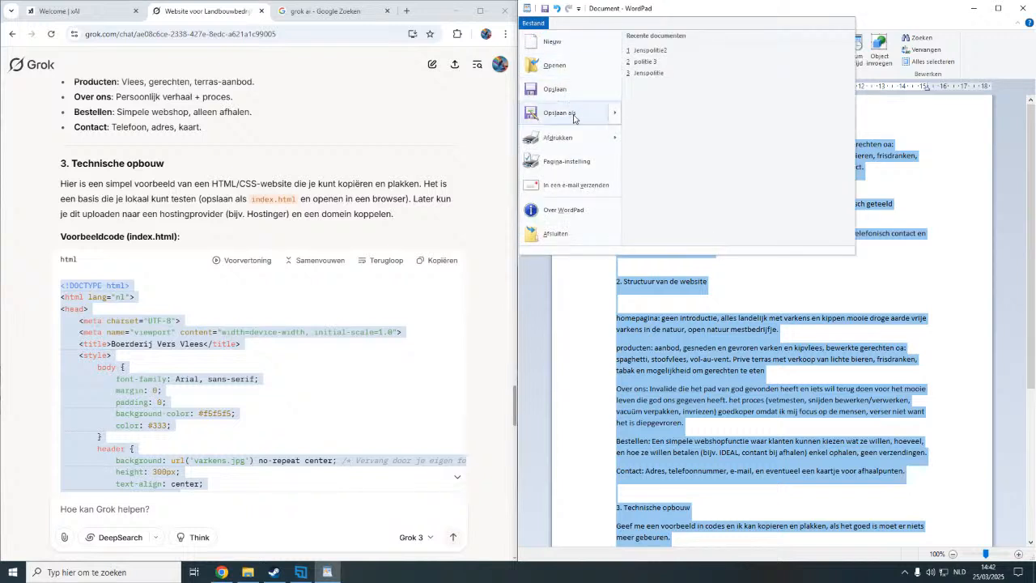
pyautogui.moveTo(574, 118)
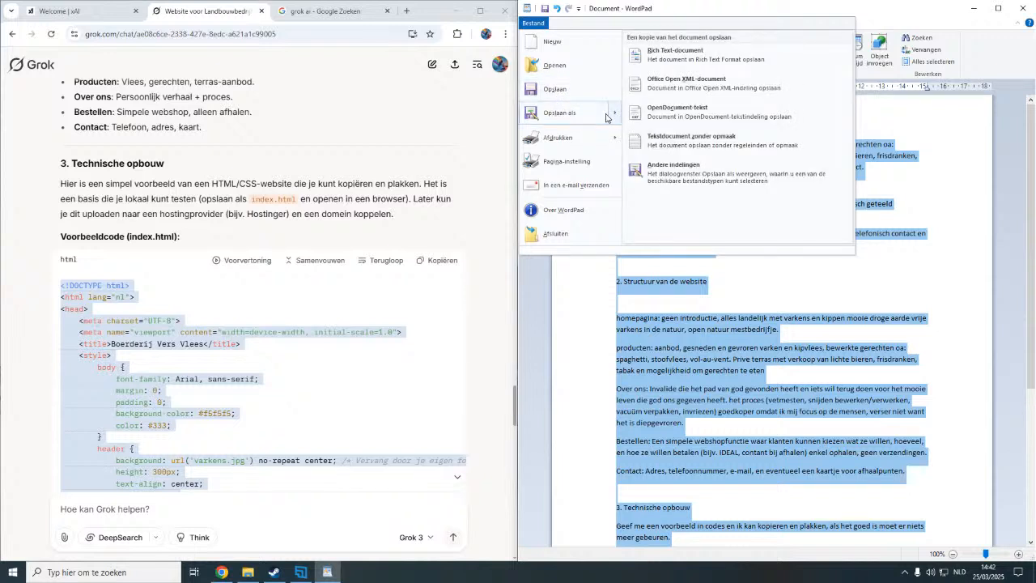
pyautogui.click(686, 57)
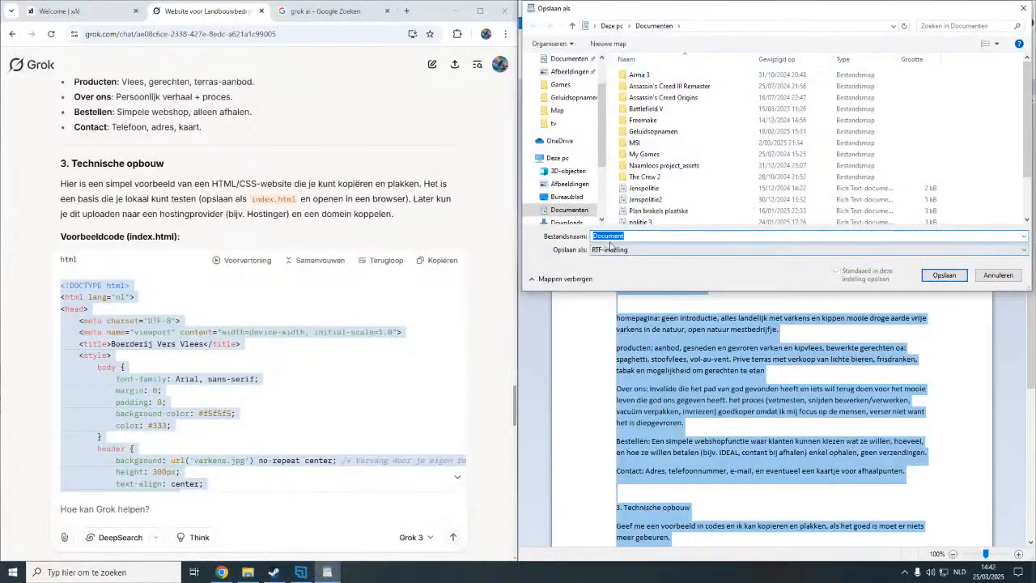
pyautogui.write('website elon')
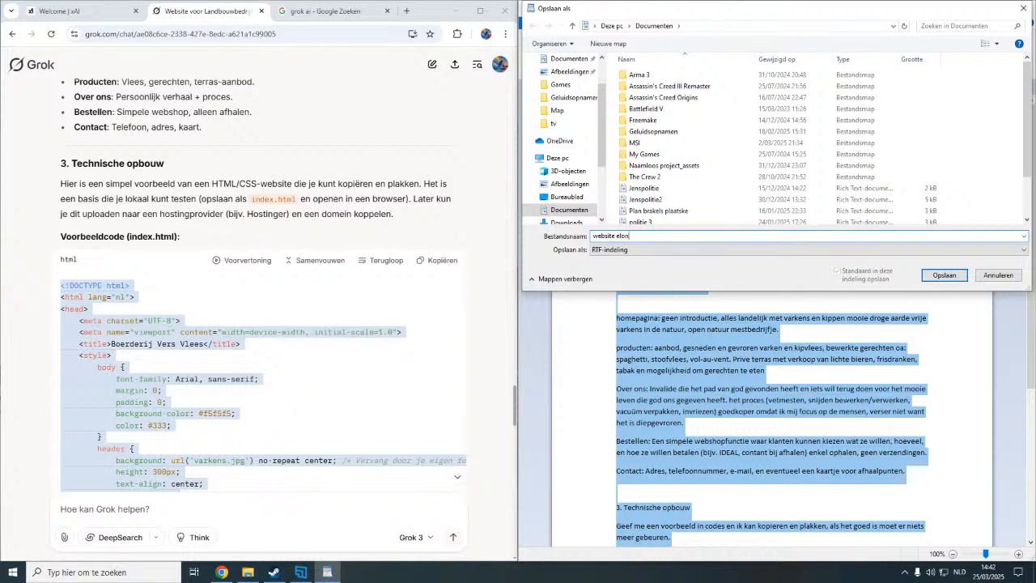
pyautogui.write('musk AI')
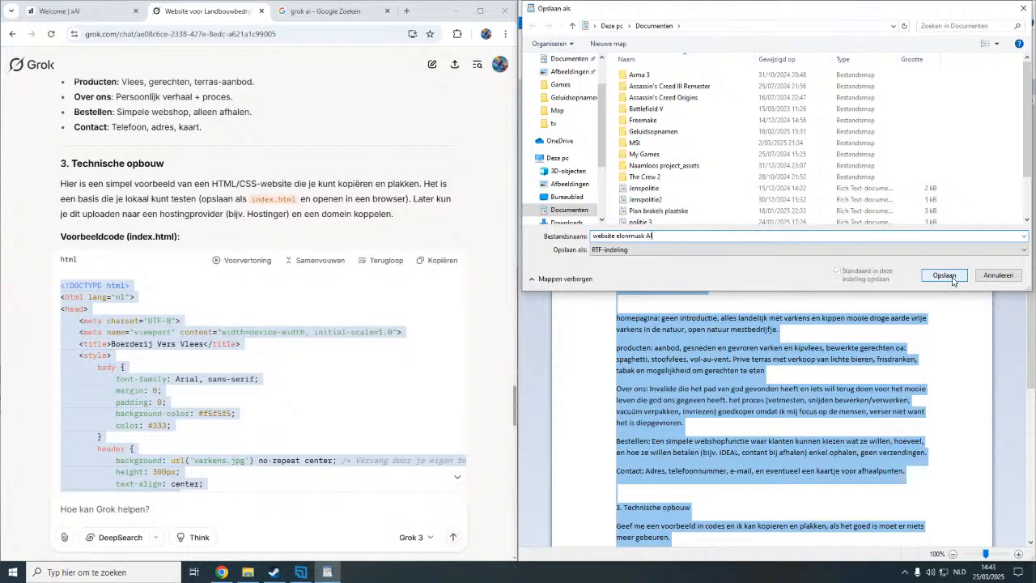
pyautogui.click(945, 276)
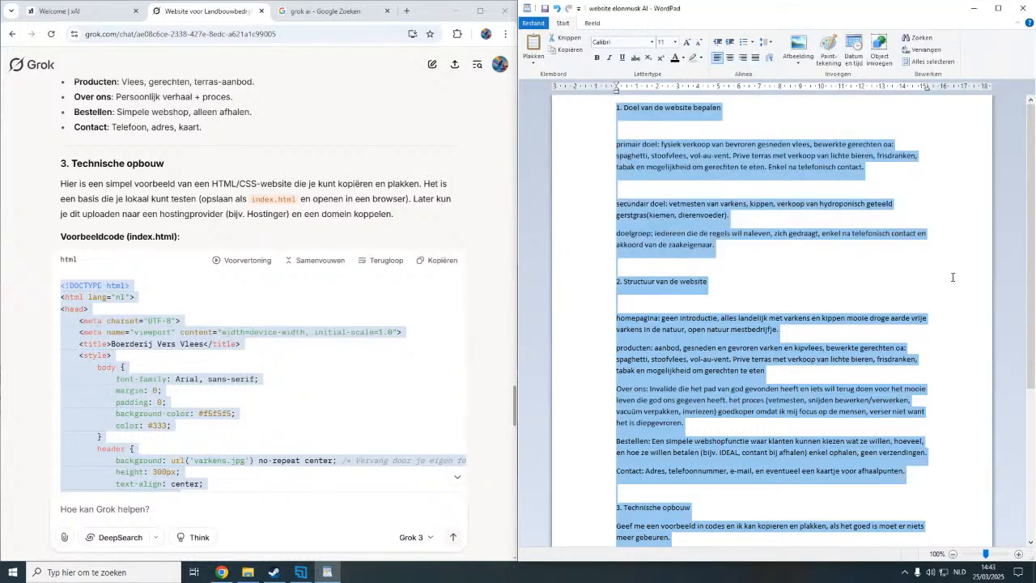
# Create a new blank WordPad document and paste the copied HTML code into it.
pyautogui.click(533, 23)
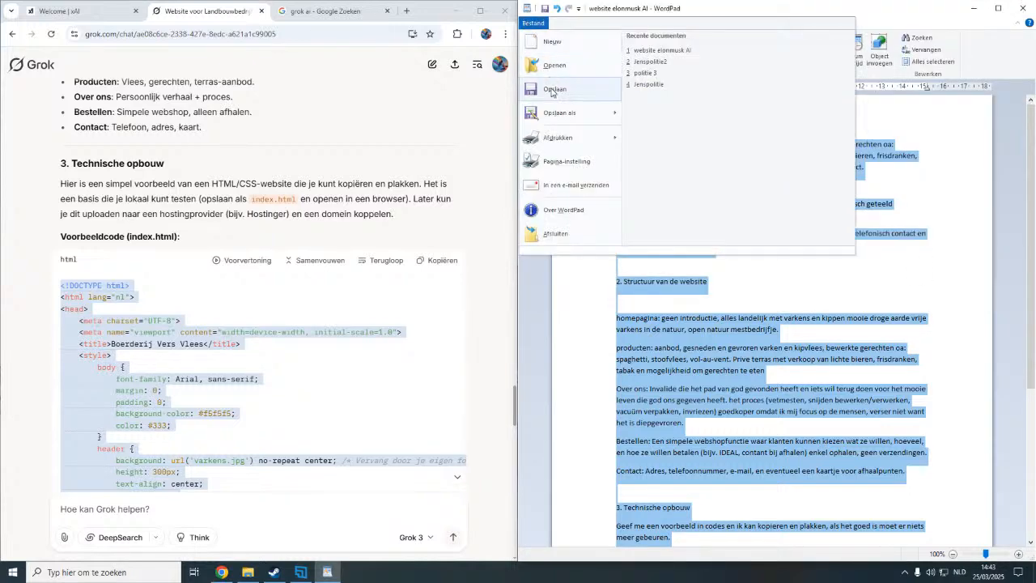
pyautogui.click(551, 48)
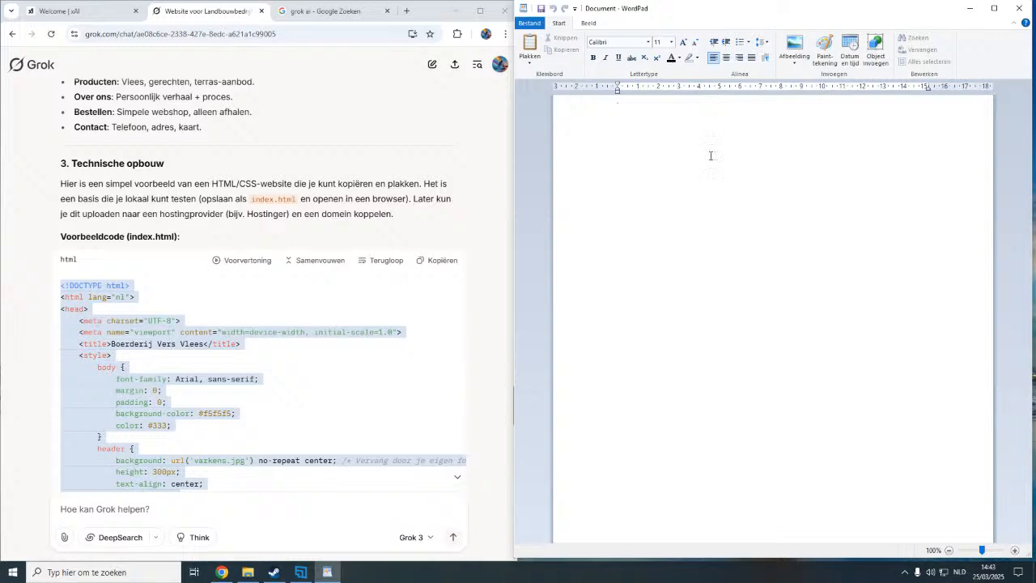
pyautogui.hotkey('ctrl', 'v')
# Save the pasted HTML code in Documenten as "website test.html" in plain text format, and close the empty WordPad window.
pyautogui.click(530, 23)
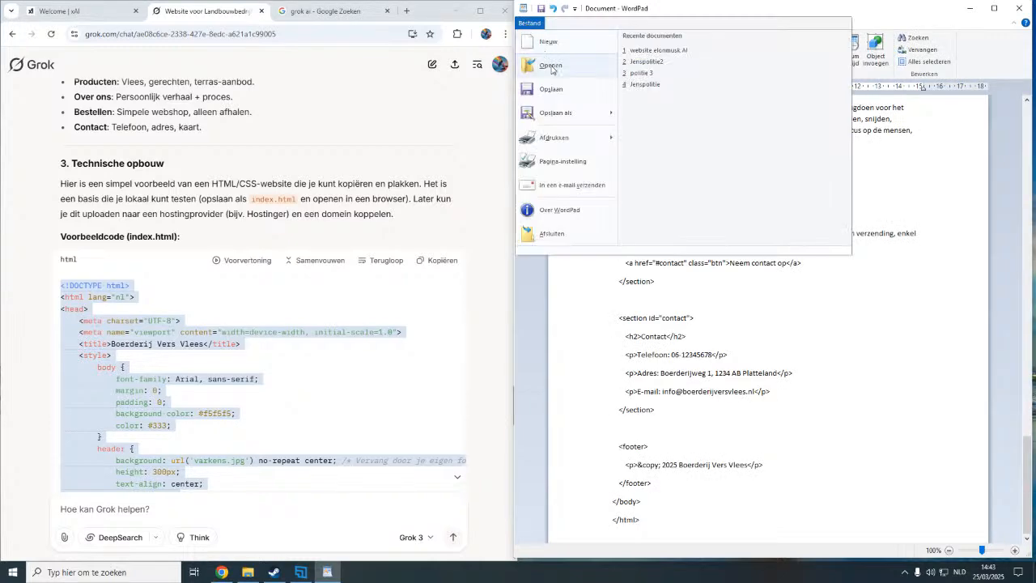
pyautogui.click(551, 89)
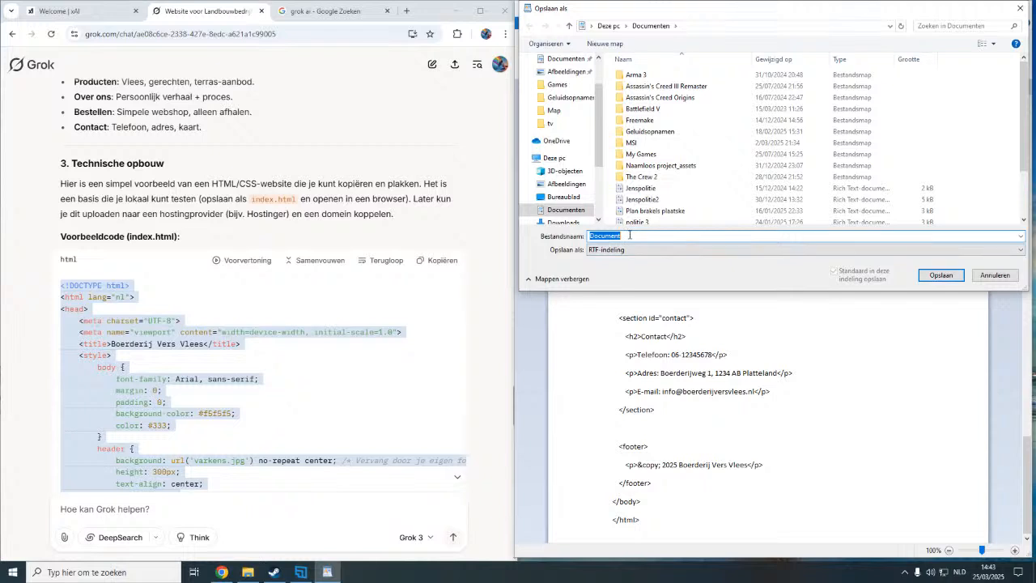
pyautogui.moveTo(615, 236); pyautogui.dragTo(588, 236)
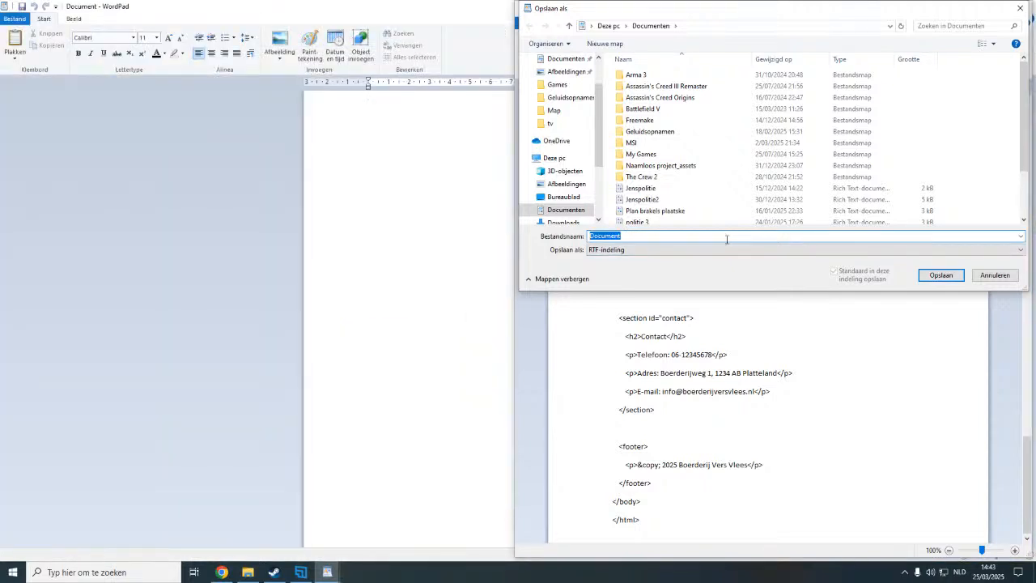
pyautogui.write('webs')
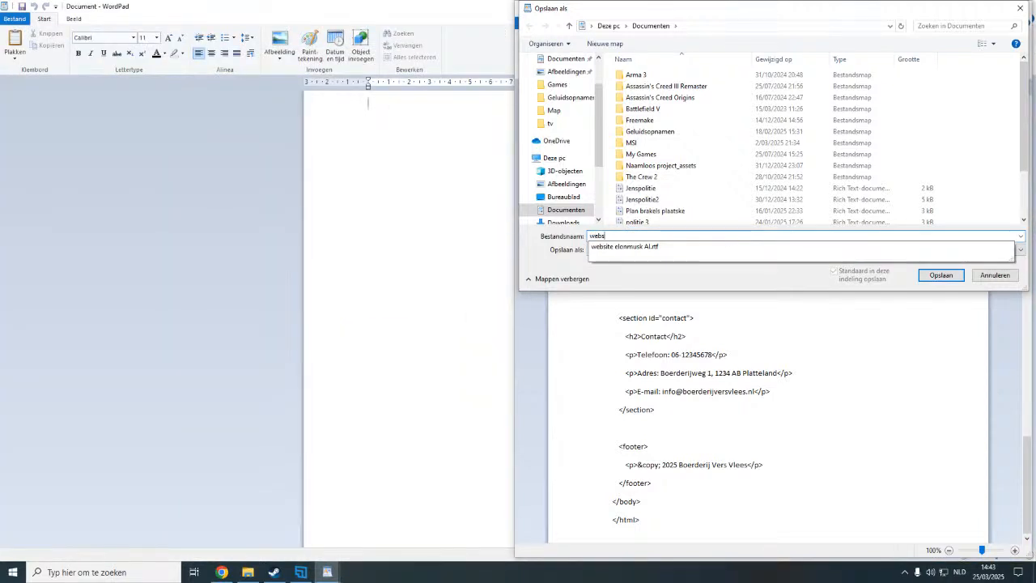
pyautogui.write('ite tes')
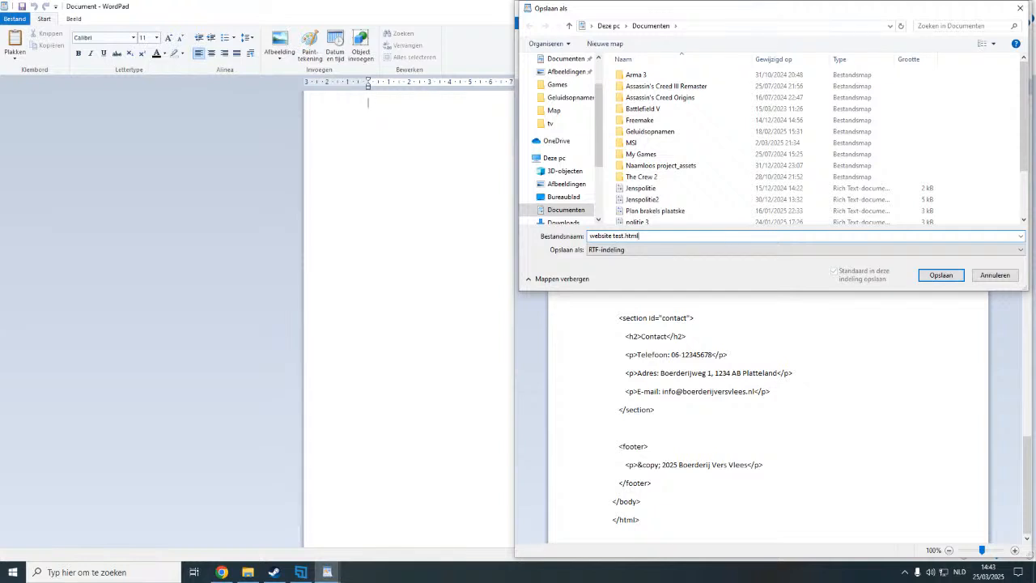
pyautogui.write('t.html')
pyautogui.press('Return')
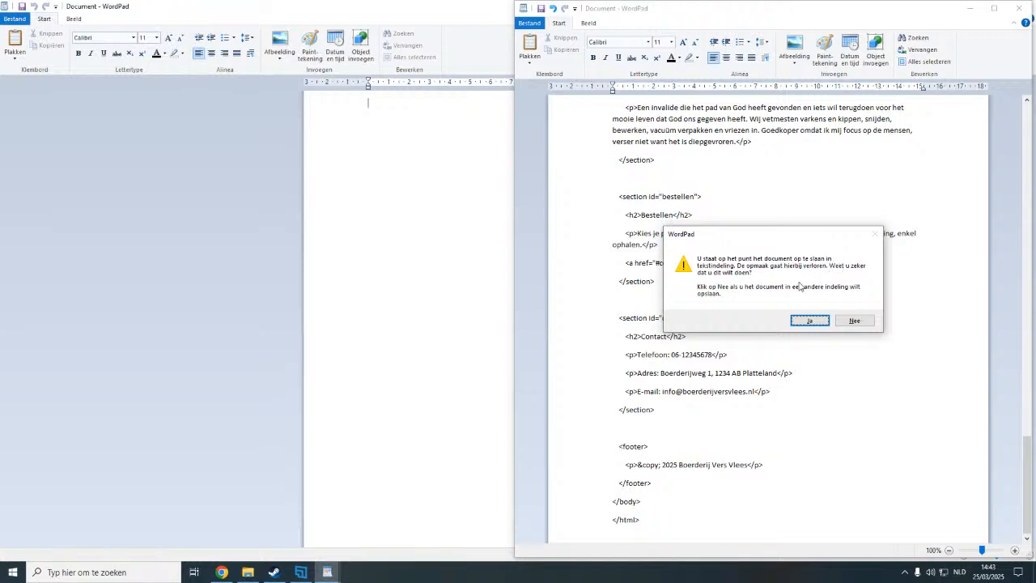
pyautogui.click(811, 322)
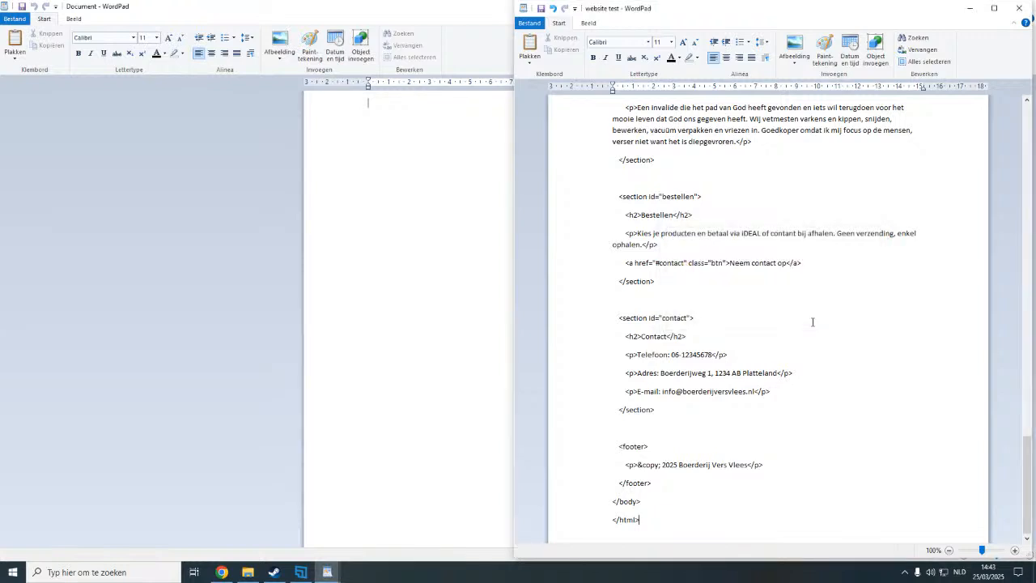
pyautogui.click(420, 15)
pyautogui.click(1029, 7)
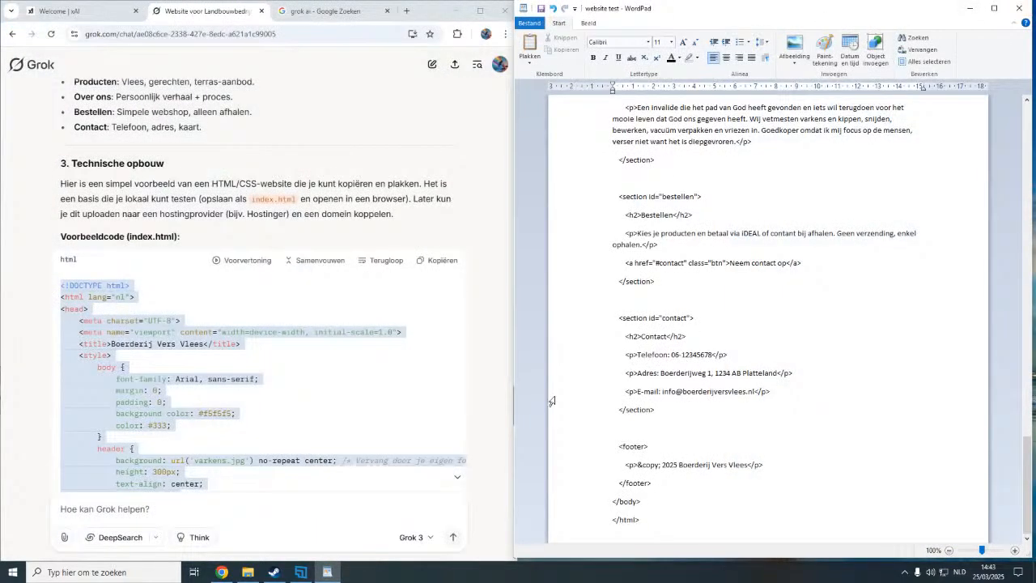
pyautogui.click(529, 22)
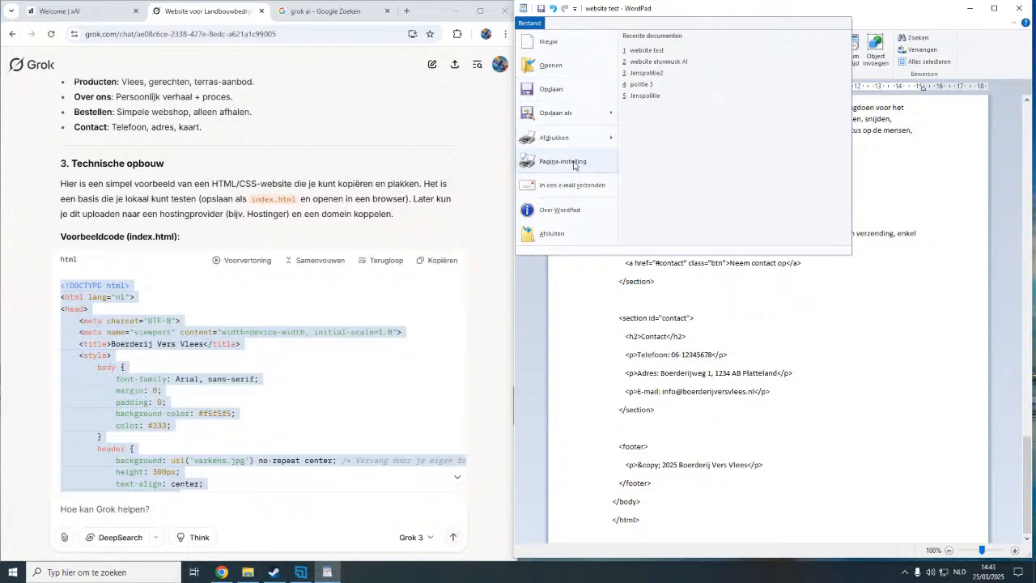
pyautogui.click(569, 70)
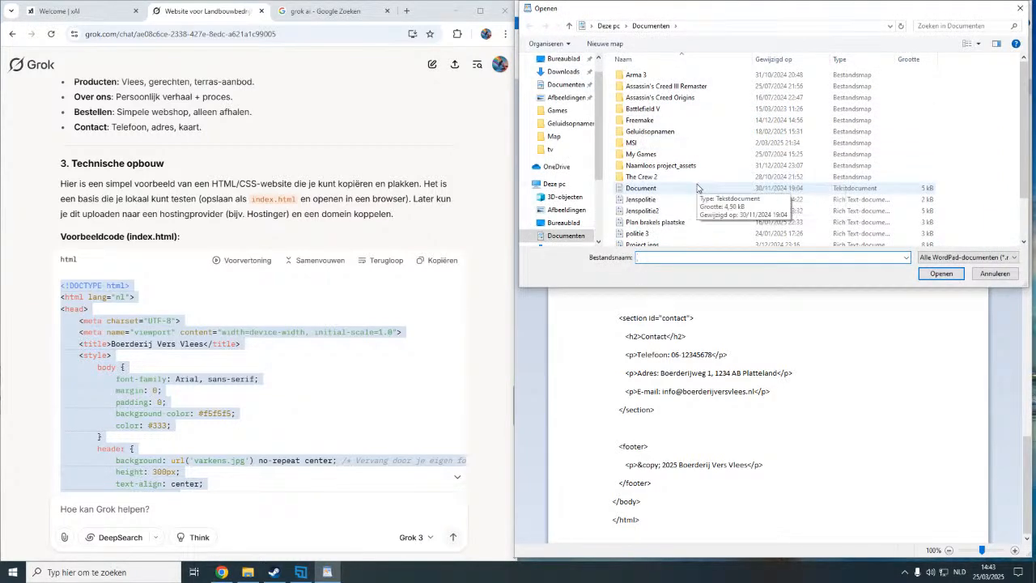
pyautogui.scroll(-2, 680, 164)
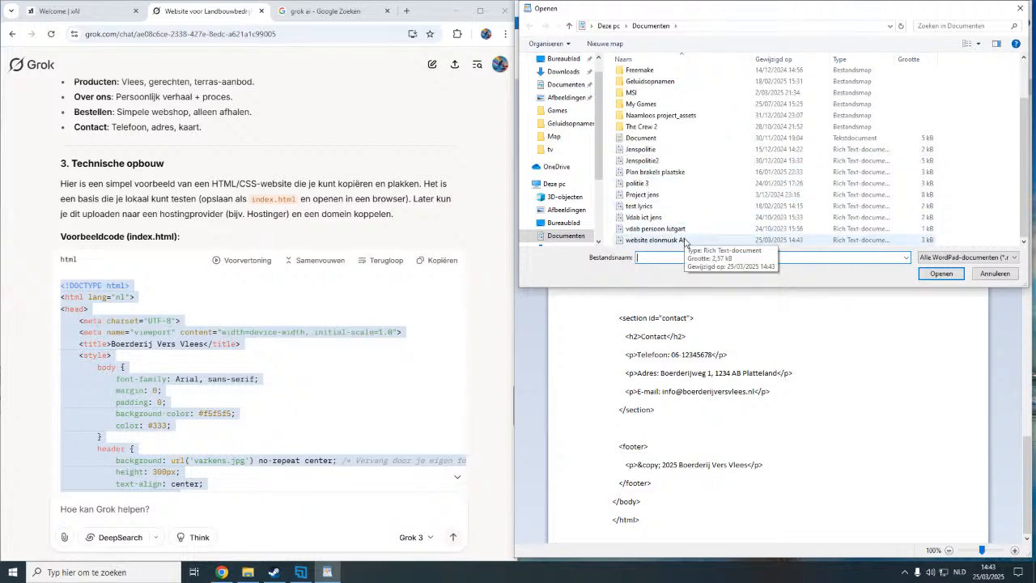
pyautogui.scroll(2, 685, 241)
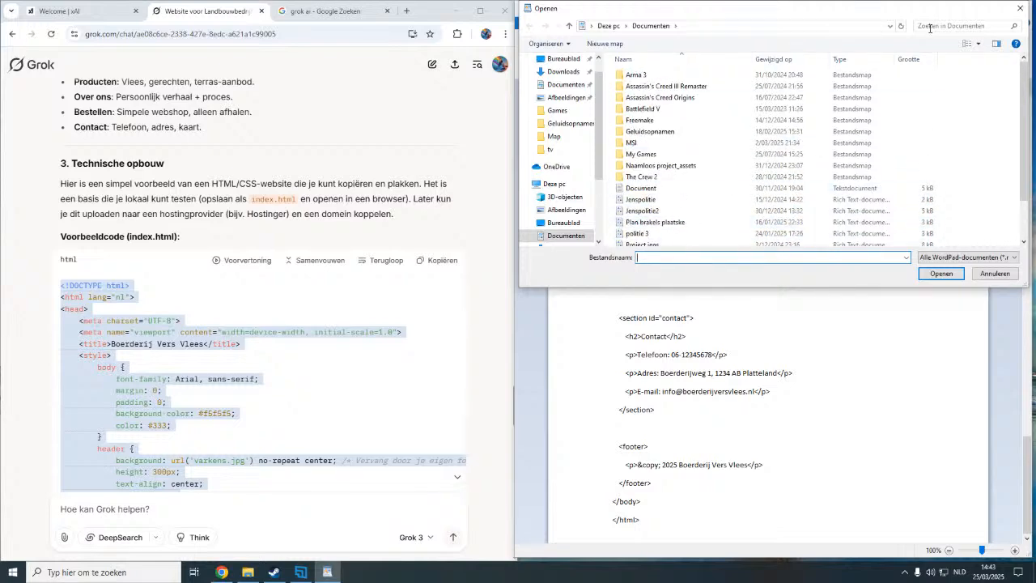
pyautogui.click(1020, 9)
# Switch to File Explorer, show the Documenten folder and sort its files by modification date, newest first.
pyautogui.click(248, 573)
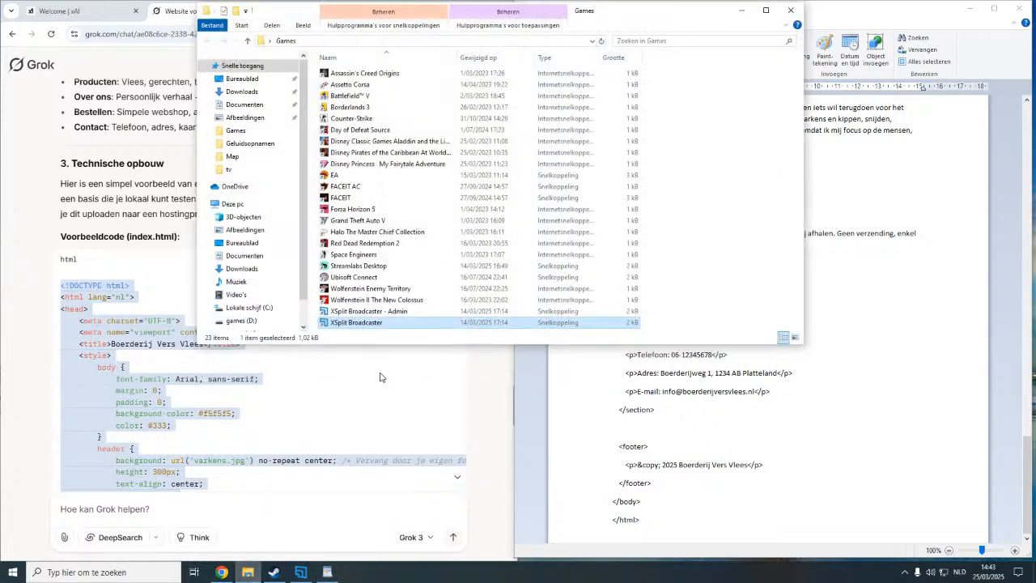
pyautogui.click(239, 106)
pyautogui.scroll(-1, 453, 210)
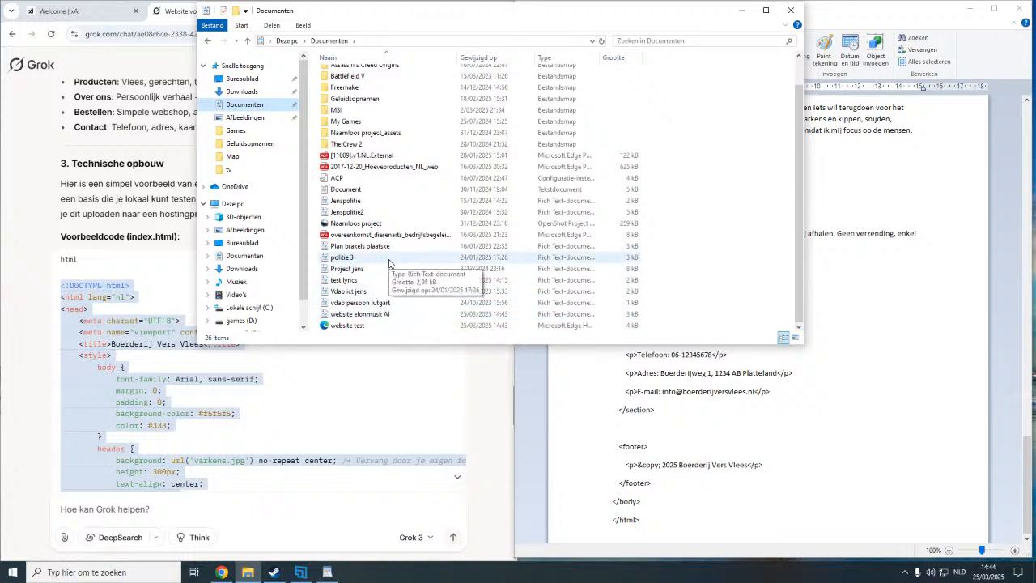
pyautogui.scroll(1, 389, 262)
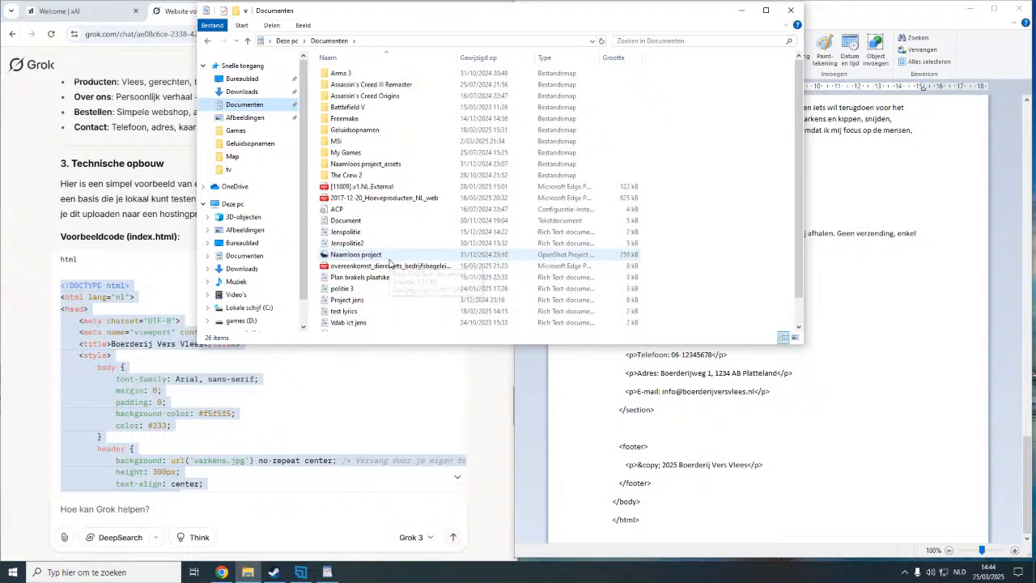
pyautogui.scroll(-1, 389, 262)
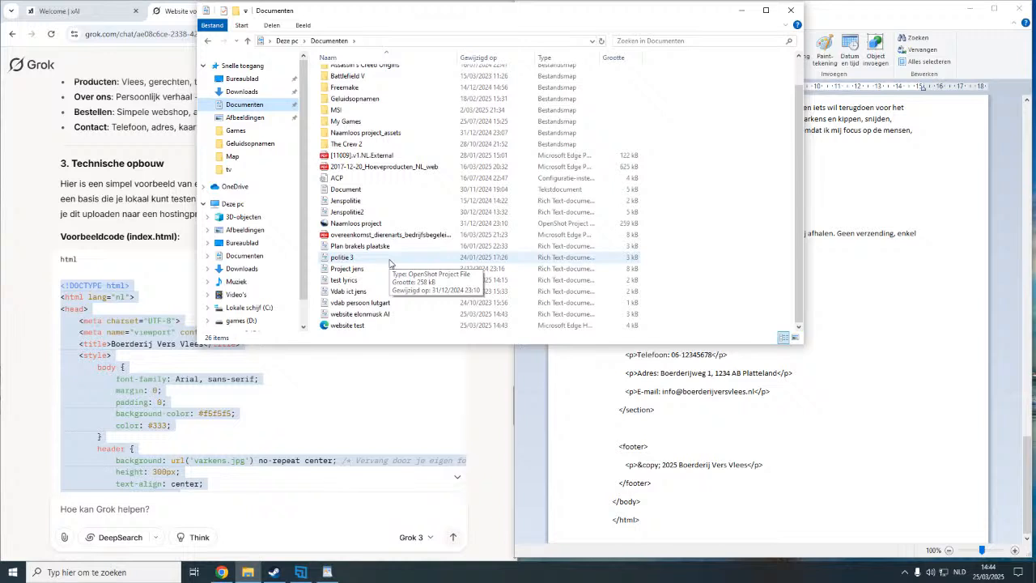
pyautogui.click(485, 58)
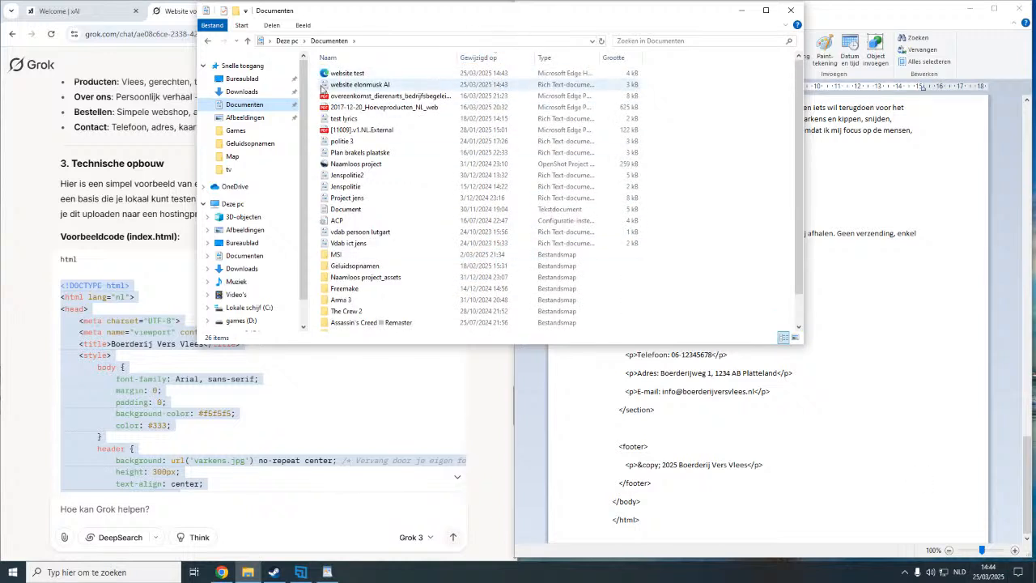
# Open the "website test" HTML file with Google Chrome and maximize the browser window.
pyautogui.click(332, 73)
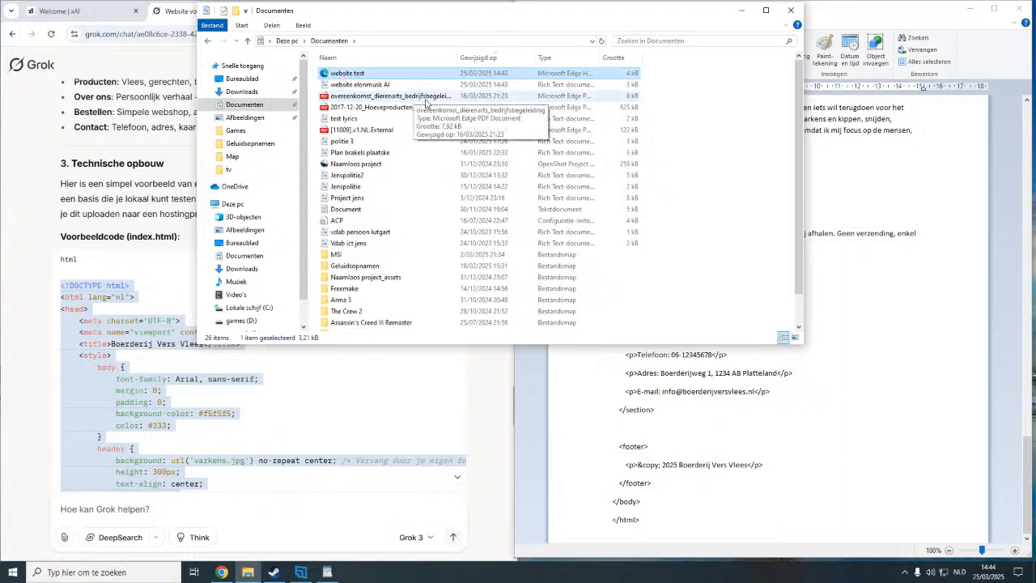
pyautogui.press('Return')
pyautogui.click(488, 282)
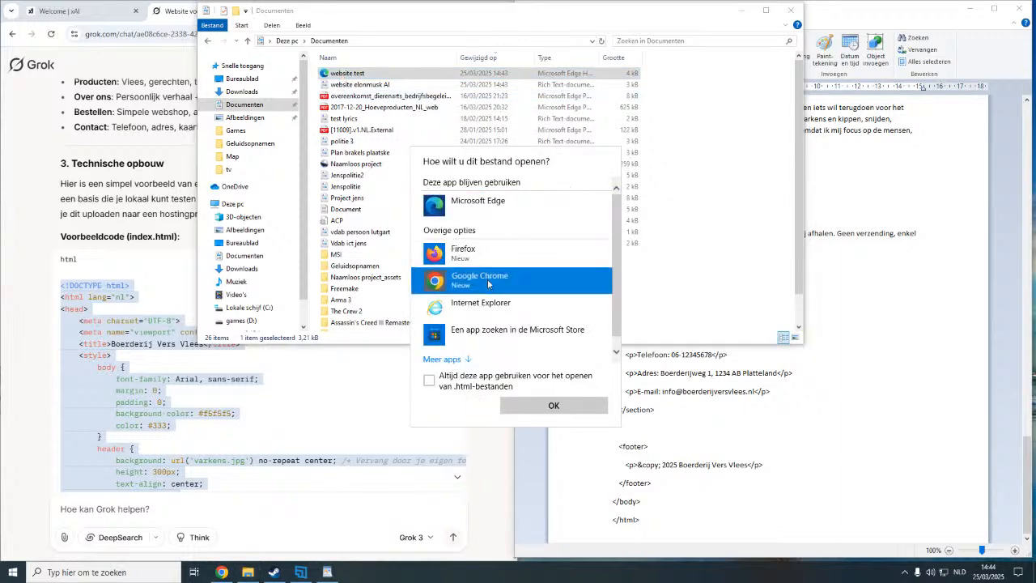
pyautogui.click(548, 409)
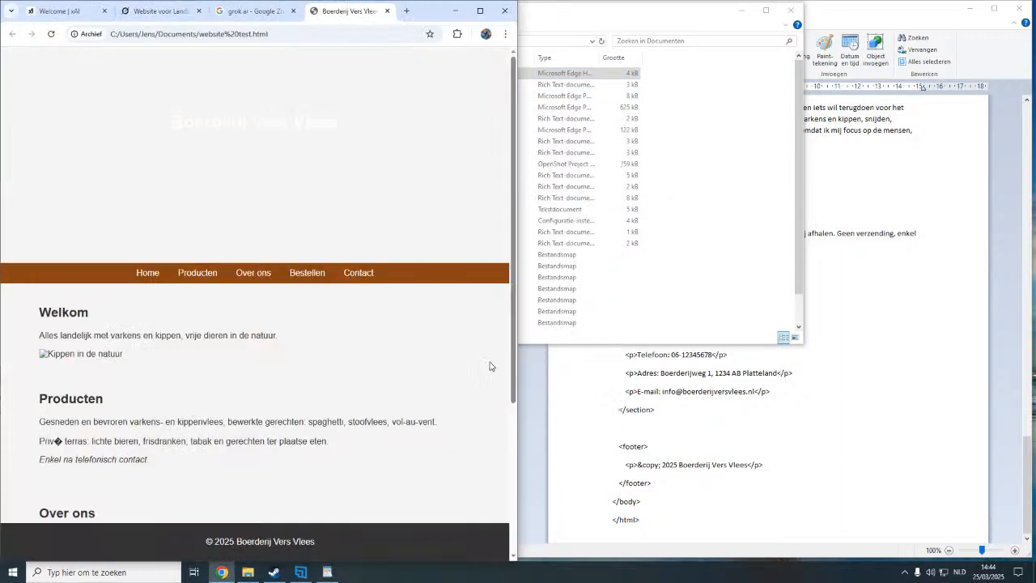
pyautogui.click(480, 11)
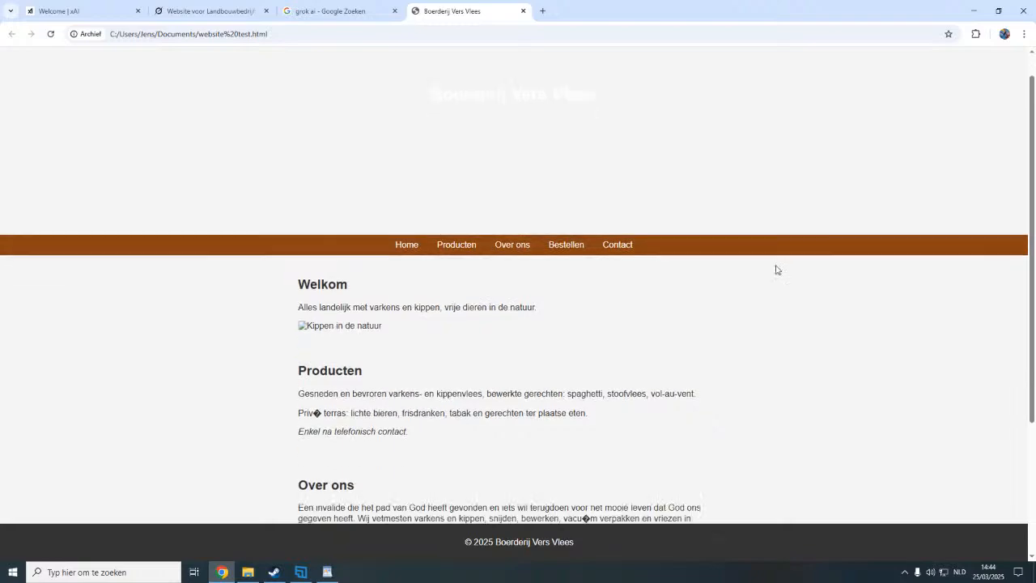
# Review the farm page's layout and sections, and test its Over ons, Producten and Bestellen navigation links.
pyautogui.scroll(-3, 776, 270)
pyautogui.scroll(3, 777, 270)
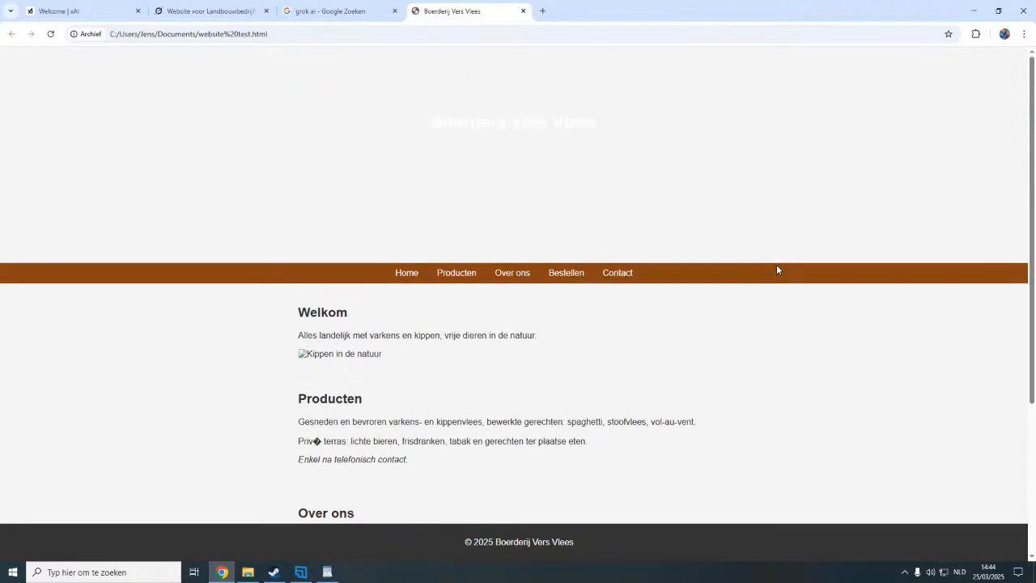
pyautogui.scroll(-3, 499, 410)
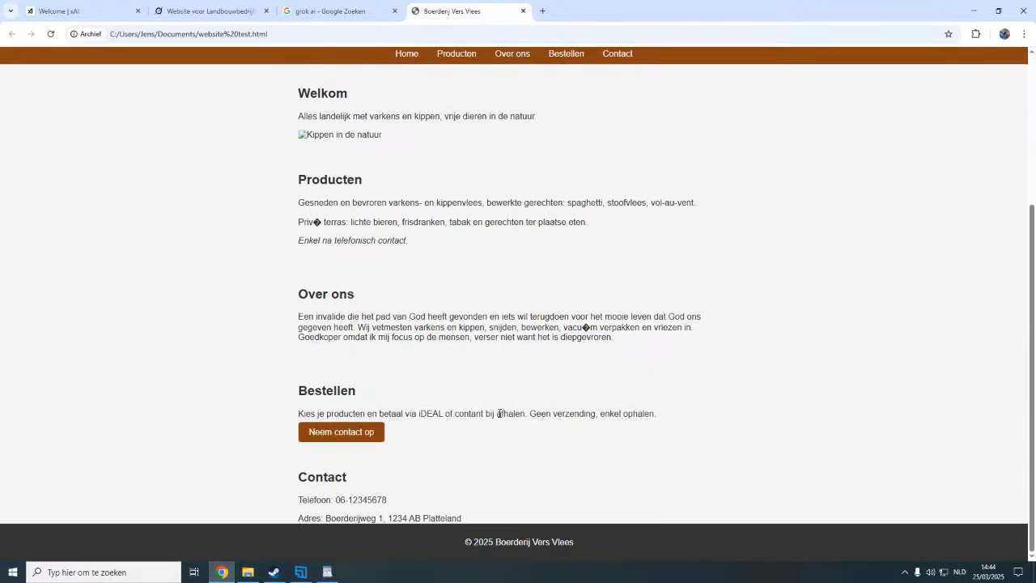
pyautogui.scroll(3, 500, 413)
pyautogui.click(514, 274)
pyautogui.scroll(3, 526, 348)
pyautogui.click(456, 272)
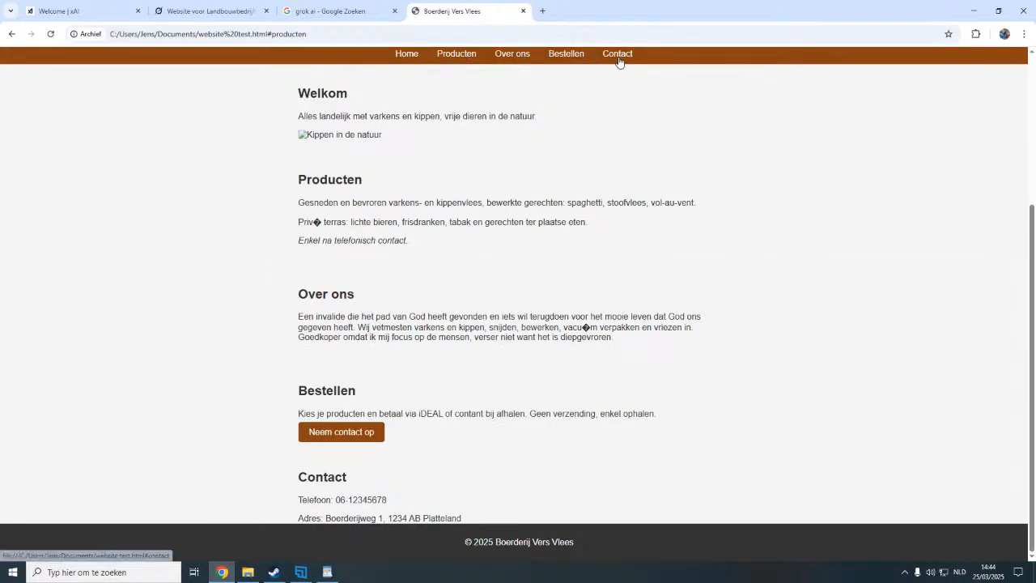
pyautogui.click(566, 59)
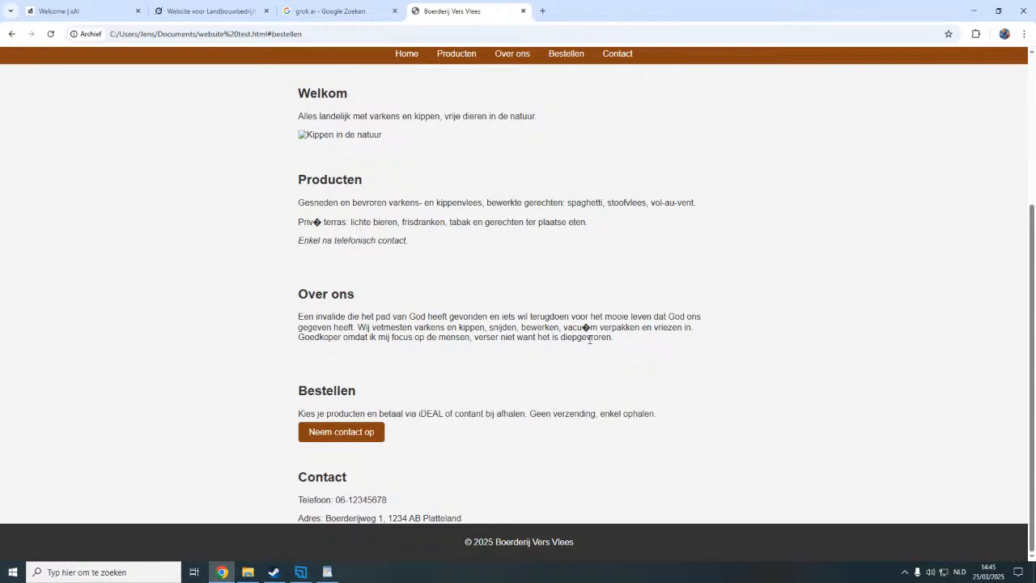
pyautogui.scroll(3, 589, 339)
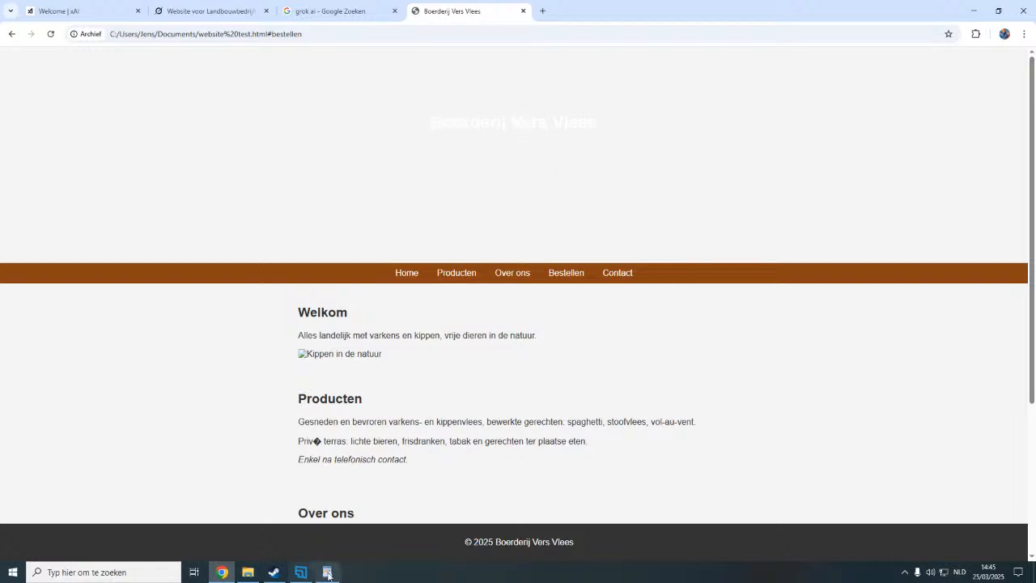
# Return to the Grok conversation about the farm website and start a new message below its latest reply.
pyautogui.moveTo(331, 577)
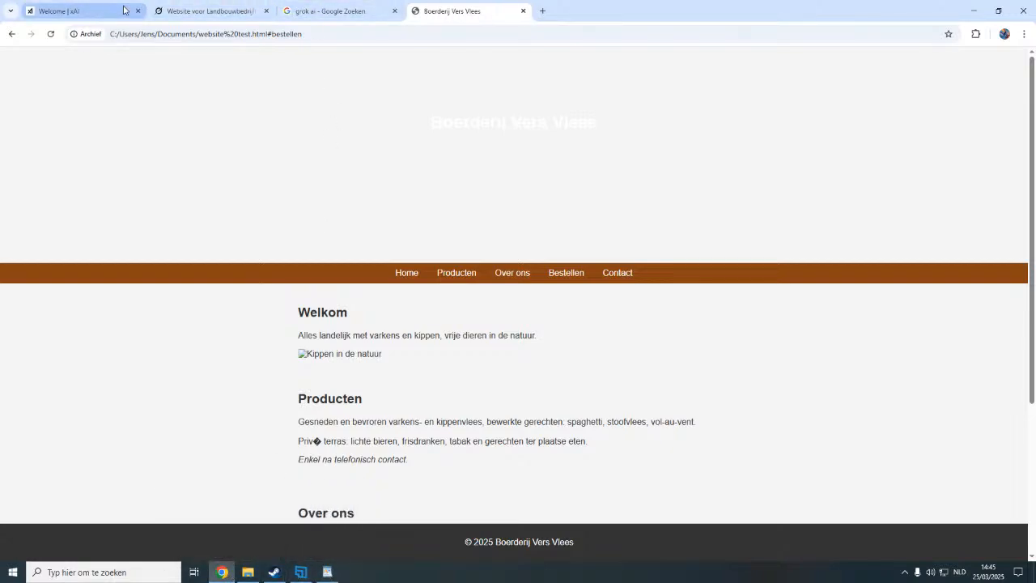
pyautogui.moveTo(71, 10)
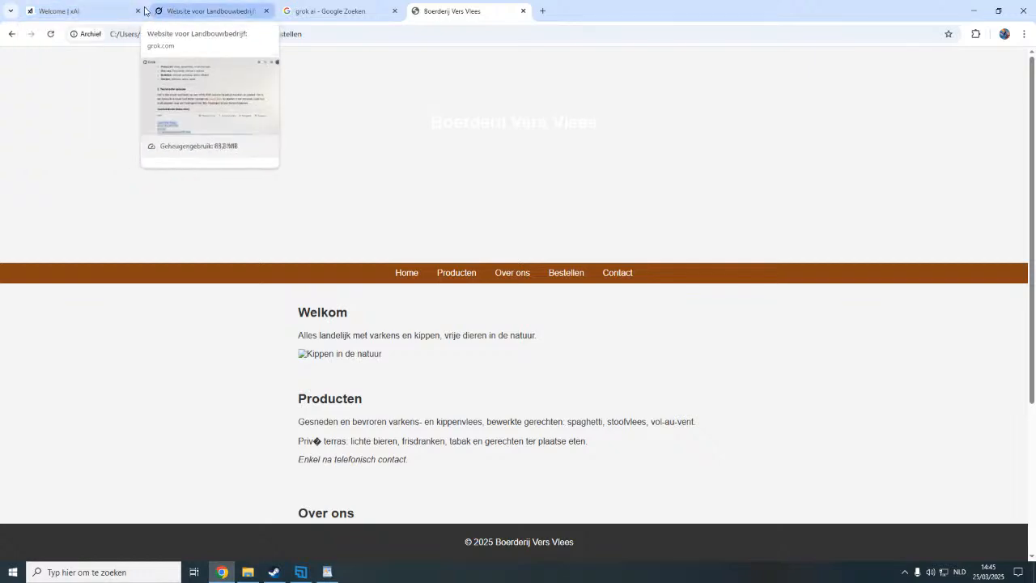
pyautogui.click(183, 11)
pyautogui.scroll(-20, 603, 447)
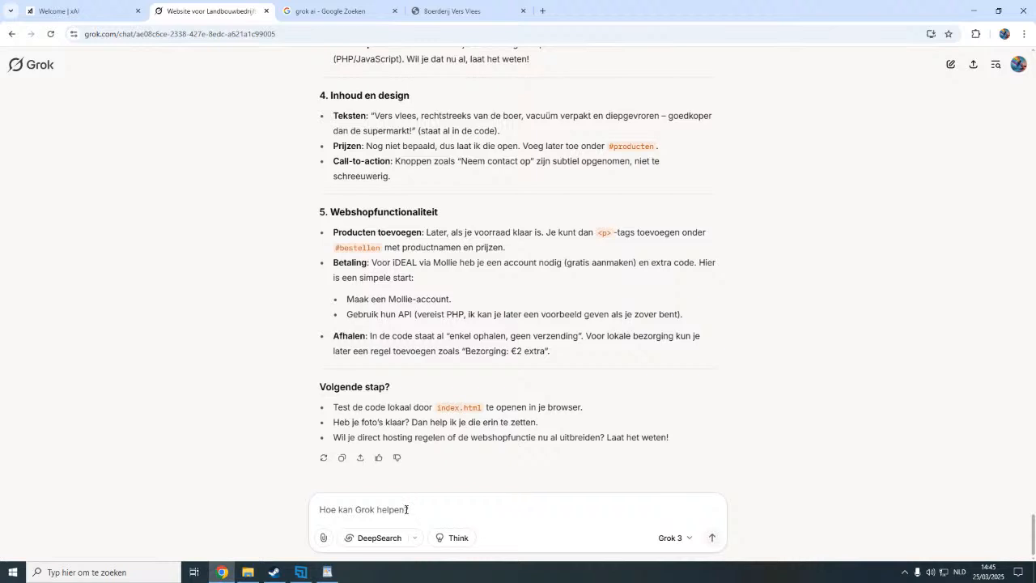
pyautogui.click(418, 511)
pyautogui.write('K')
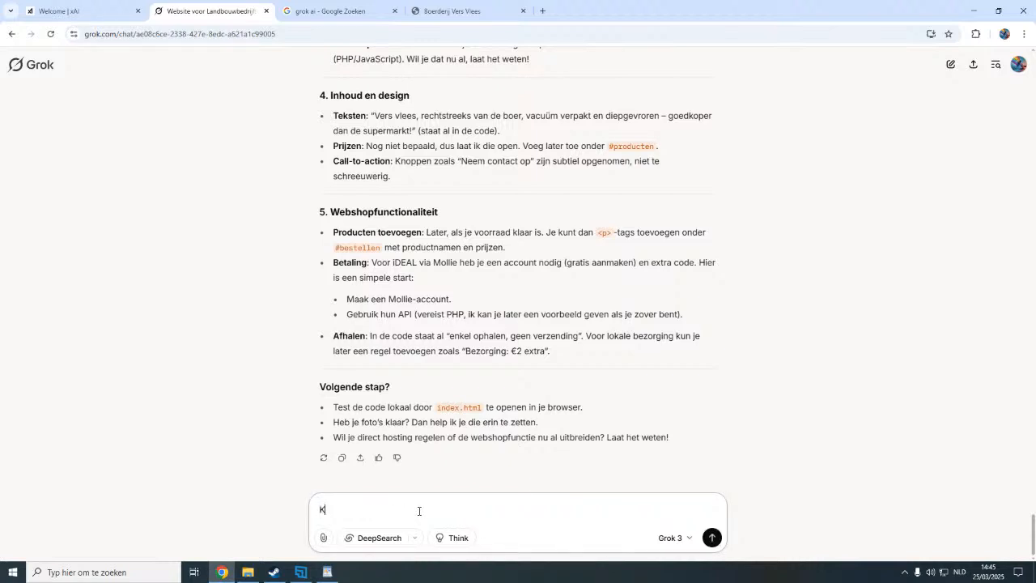
pyautogui.press('BackSpace')
pyautogui.write('boerde')
pyautogui.press('BackSpace')
pyautogui.press('BackSpace')
pyautogui.press('BackSpace')
pyautogui.press('BackSpace')
pyautogui.press('BackSpace')
pyautogui.press('BackSpace')
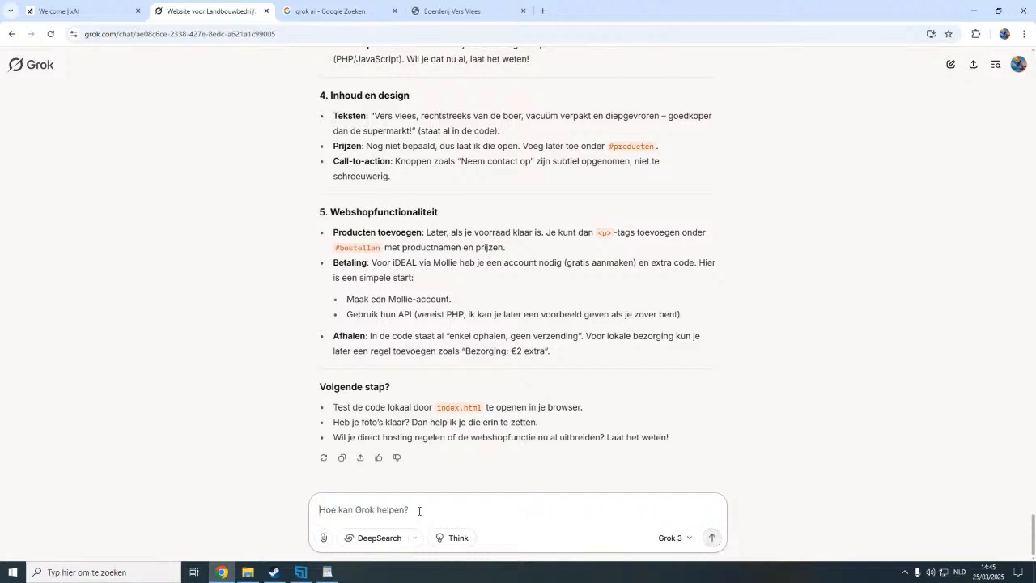
# Check the title on the Boerderij Vers Vlees page and ask Grok "bovenstuk boerderij vers vlees vervangen door een eigen foto".
pyautogui.write('boven')
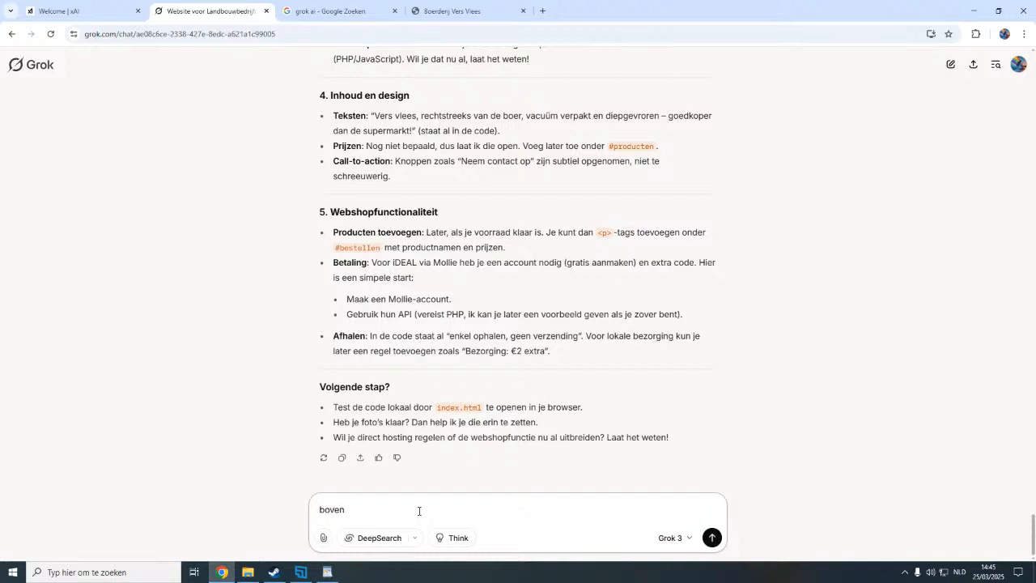
pyautogui.write('stuk boerderij')
pyautogui.click(452, 12)
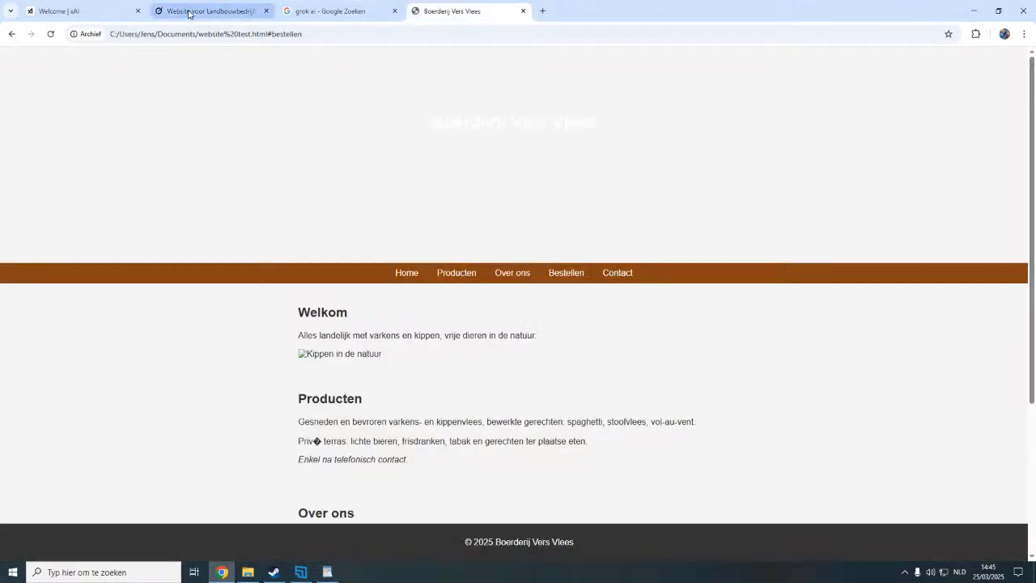
pyautogui.click(97, 11)
pyautogui.click(217, 11)
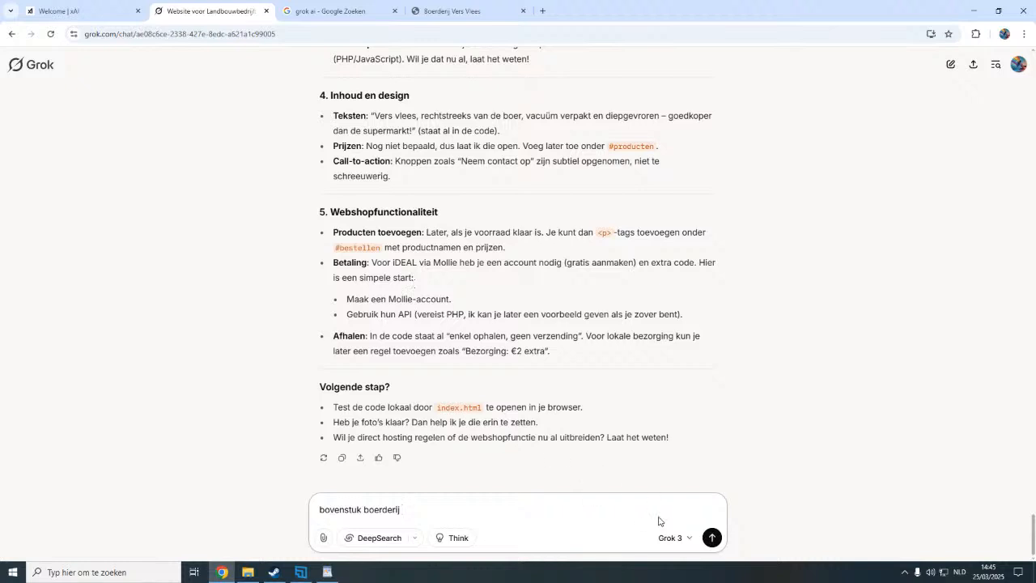
pyautogui.write('rij vers vlees vervangen door een eigen')
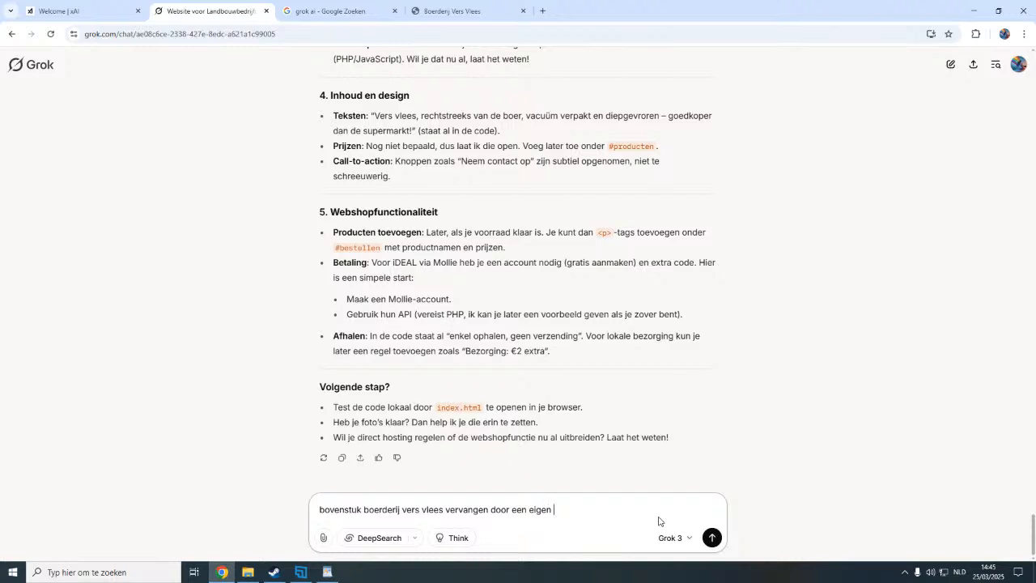
pyautogui.write('foto')
pyautogui.press('Return')
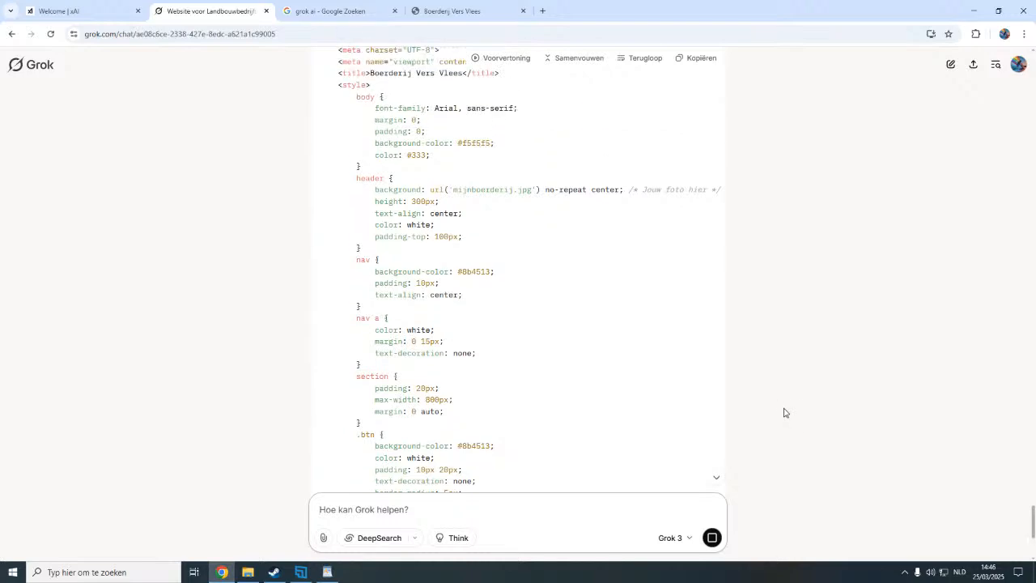
# Find the adjusted header code in Grok's reply and copy the whole CSS header block with 'mijnboerderij.jpg' as background.
pyautogui.scroll(10, 784, 413)
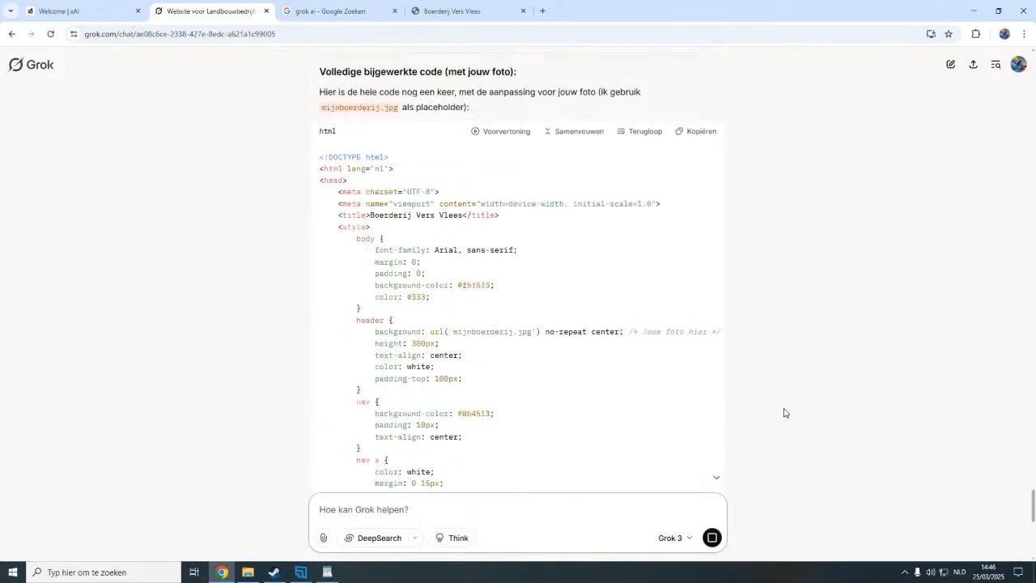
pyautogui.scroll(3, 784, 413)
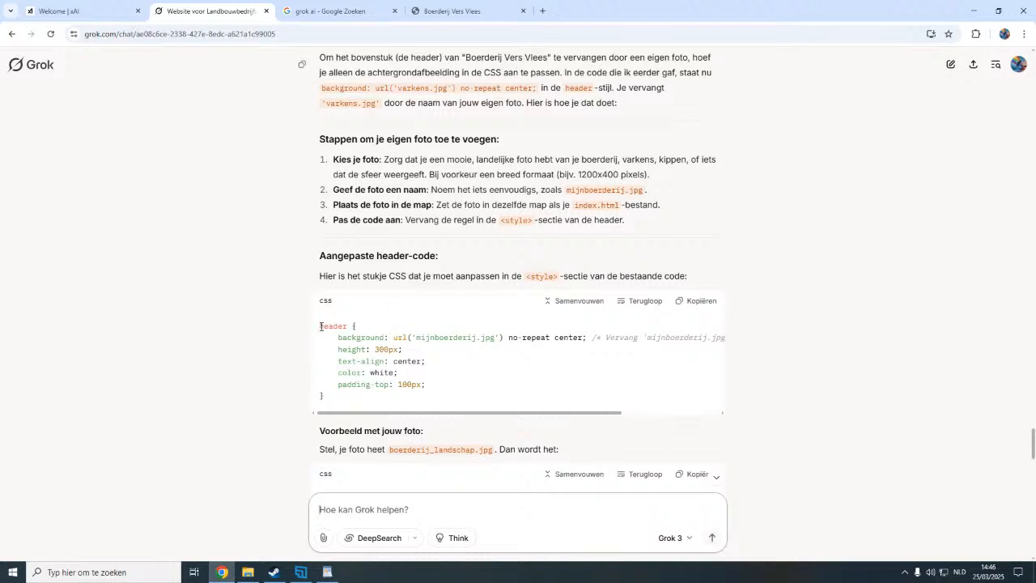
pyautogui.moveTo(321, 327); pyautogui.dragTo(428, 395)
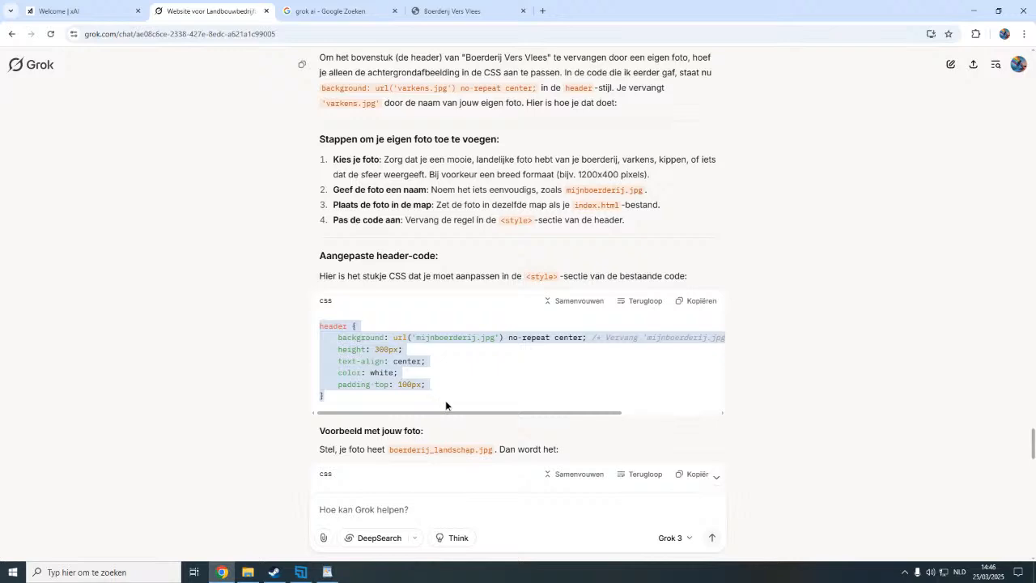
pyautogui.rightClick(398, 379)
pyautogui.click(403, 382)
# Switch to the "website test" document in WordPad and replace its entire header style block with the copied CSS.
pyautogui.click(327, 573)
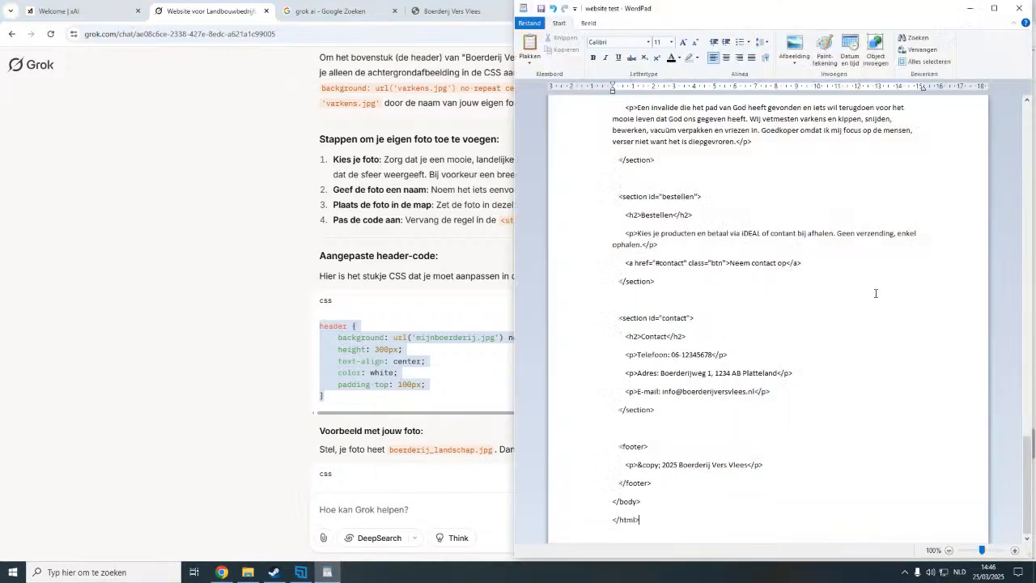
pyautogui.scroll(20, 729, 347)
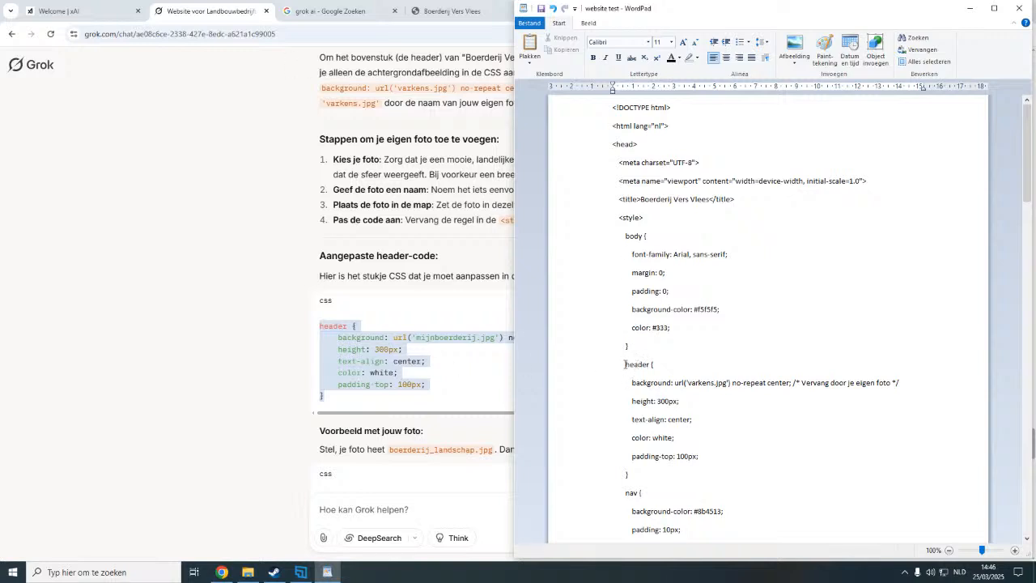
pyautogui.moveTo(626, 364); pyautogui.dragTo(678, 477)
pyautogui.rightClick(643, 420)
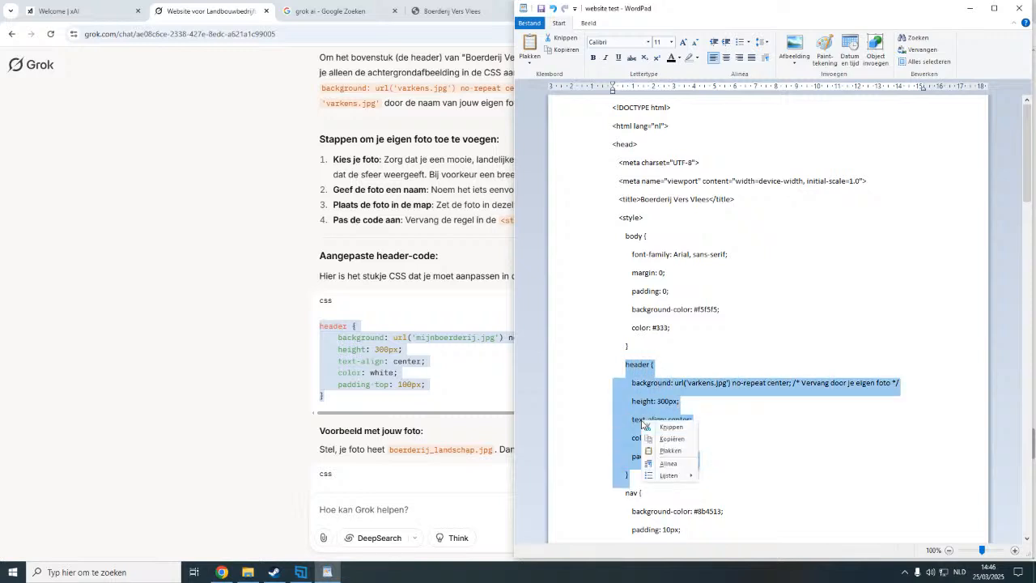
pyautogui.click(671, 451)
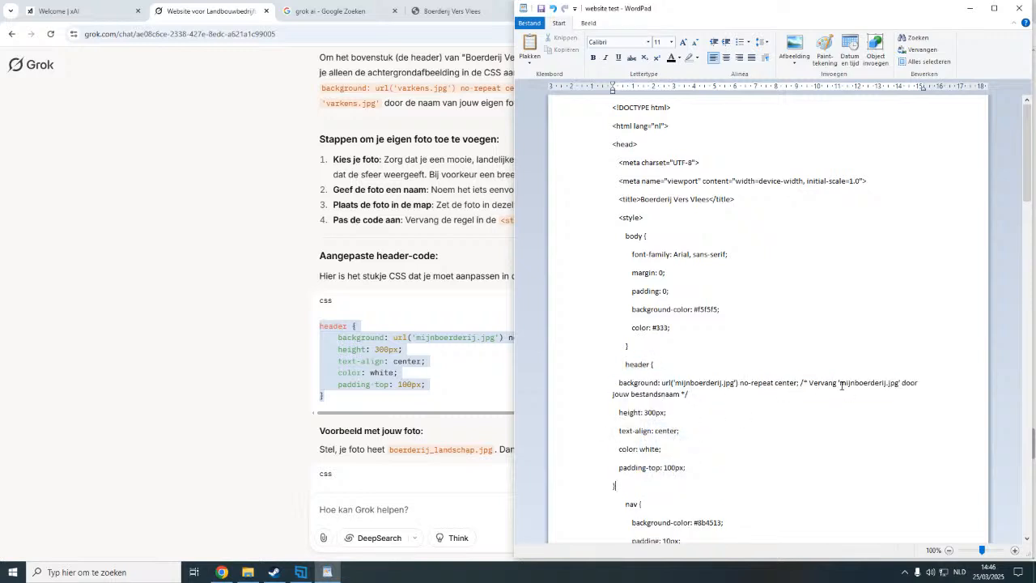
# Switch to File Explorer, show the Afbeeldingen folder, and bring the live streaming program's window to the front.
pyautogui.click(248, 573)
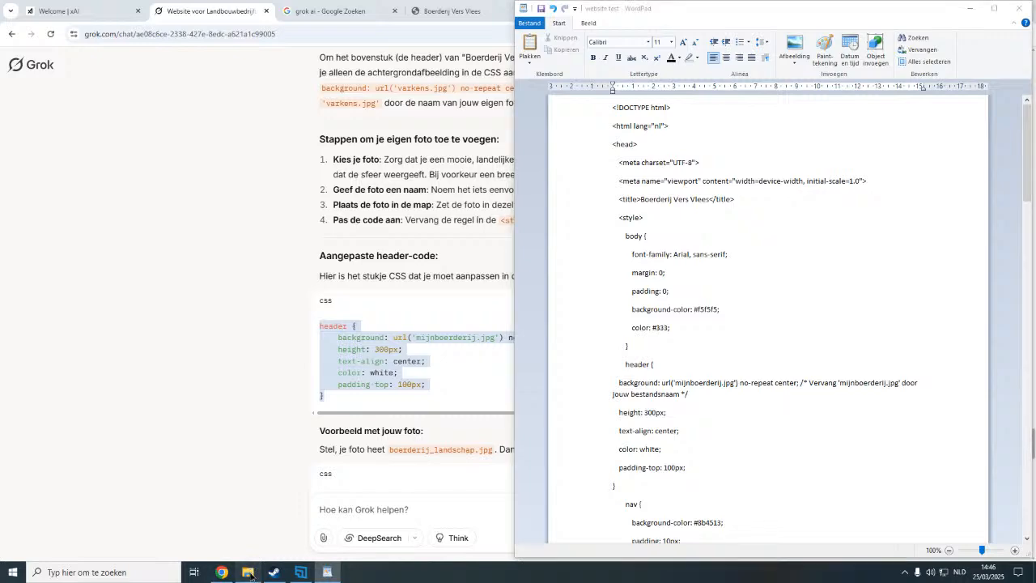
pyautogui.click(268, 229)
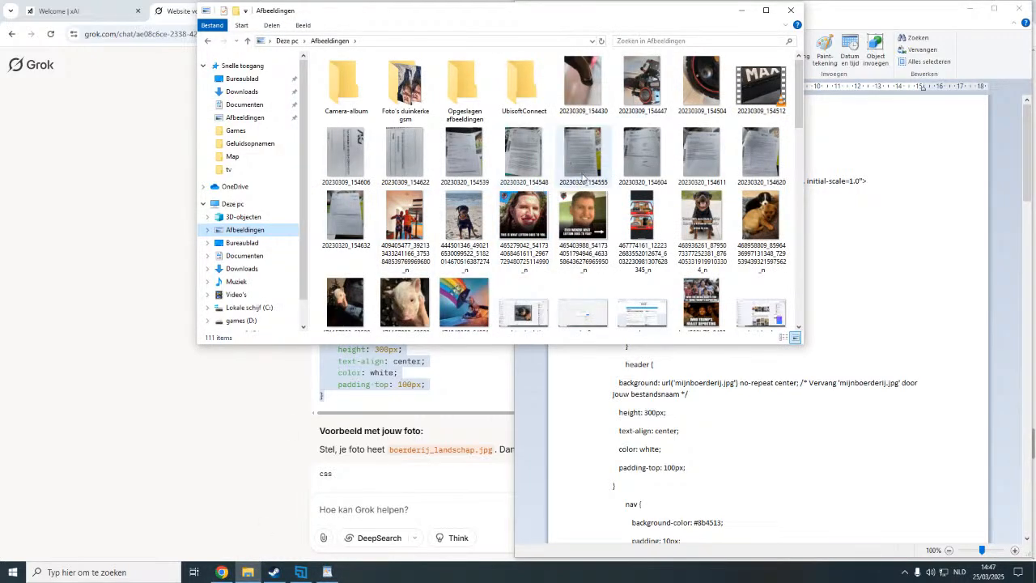
pyautogui.click(307, 577)
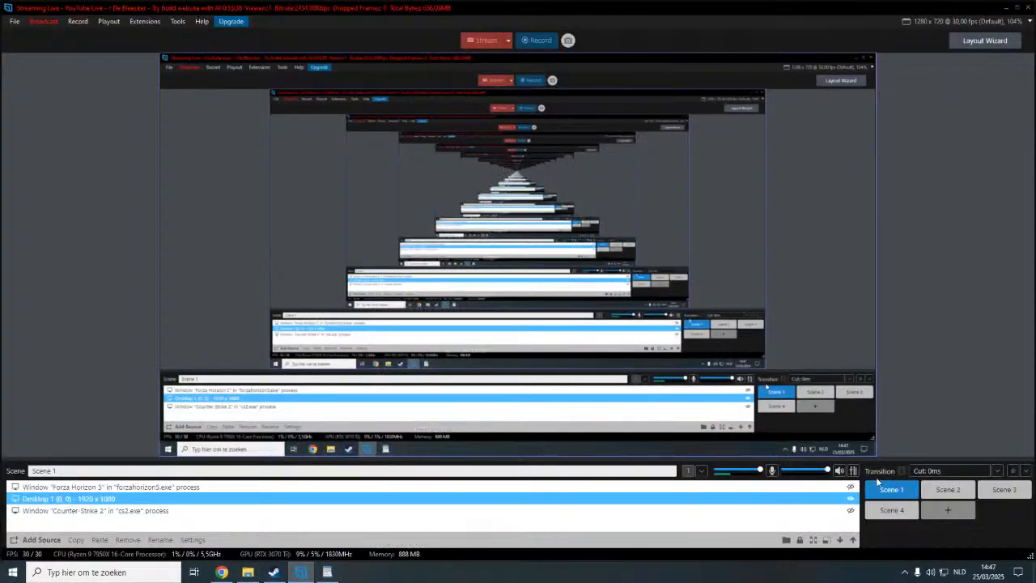